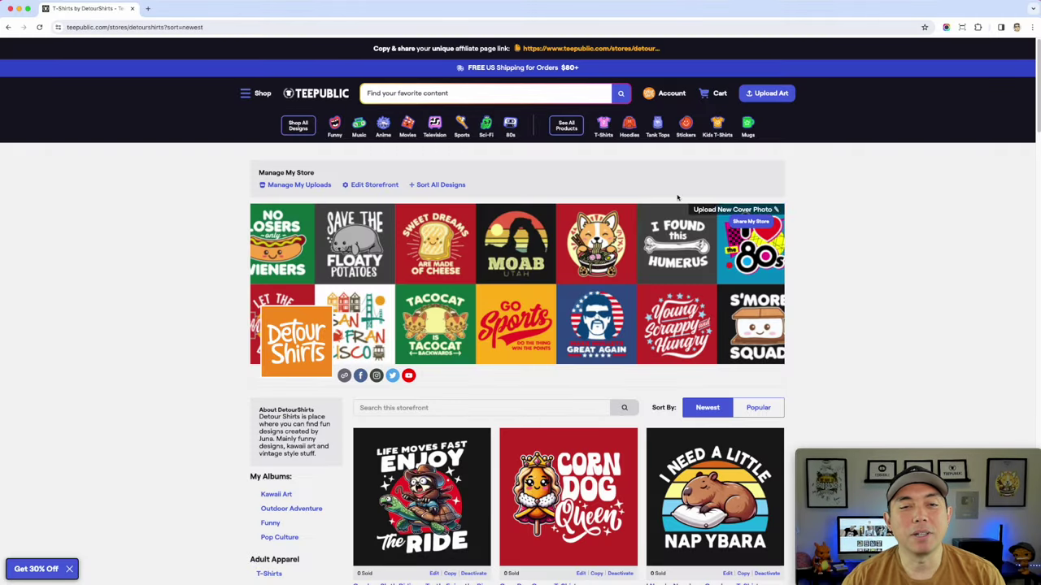
# - Open the Cowboy Sloth Riding a Turtle T-shirt's product page from the DetourShirts storefront
pyautogui.scroll(-3, 667, 370)
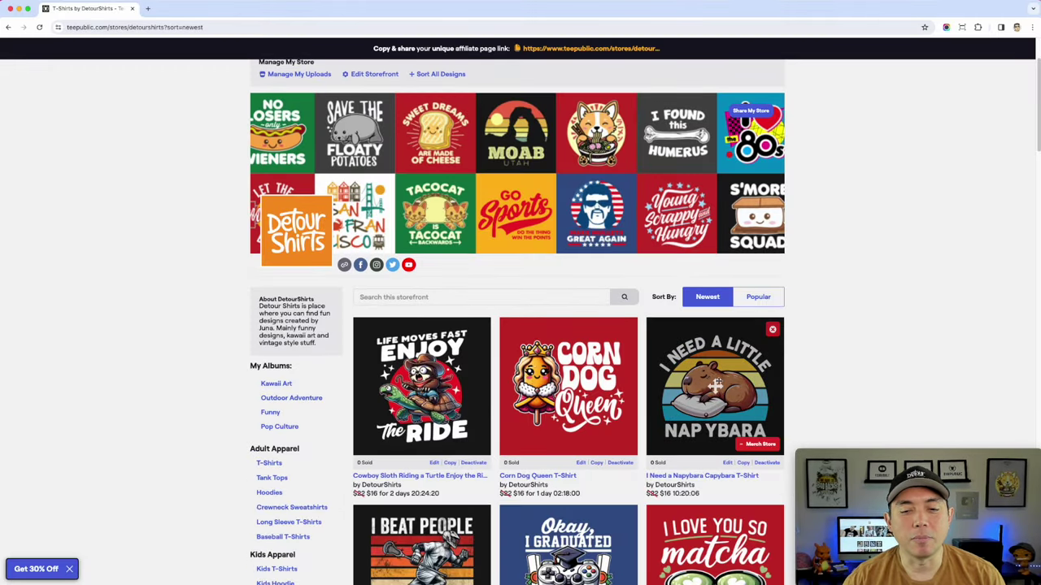
pyautogui.scroll(-1, 948, 322)
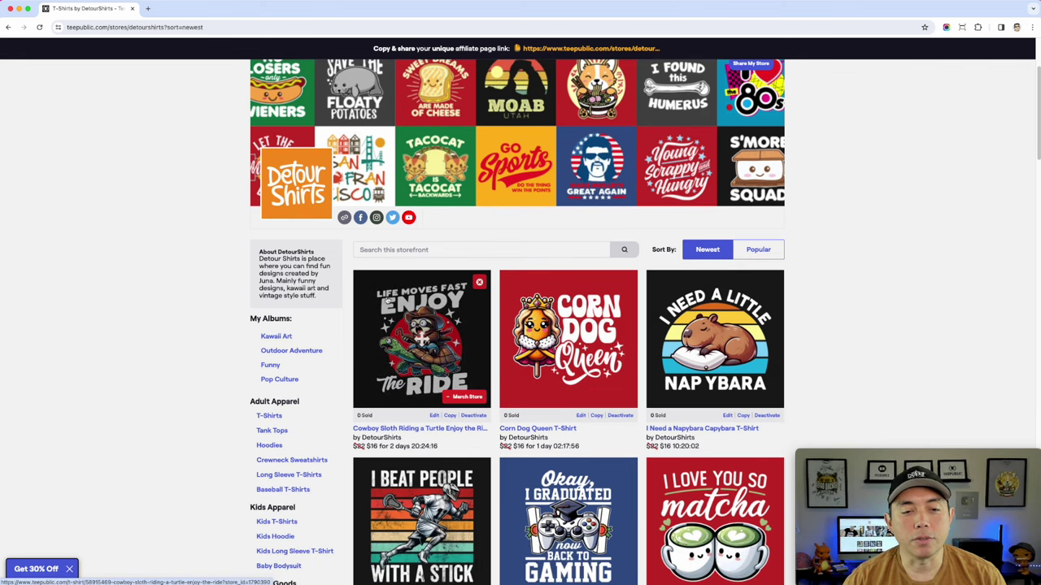
pyautogui.click(459, 306)
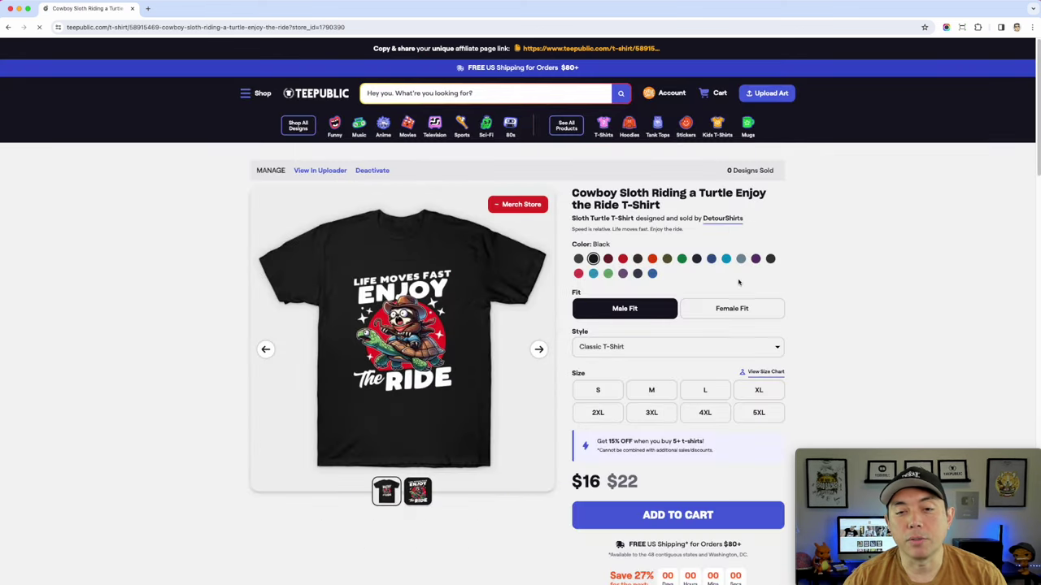
# - Preview the Twitter share post for the cowboy sloth design and close the compose window without posting
pyautogui.scroll(-5, 746, 402)
pyautogui.scroll(-9, 745, 402)
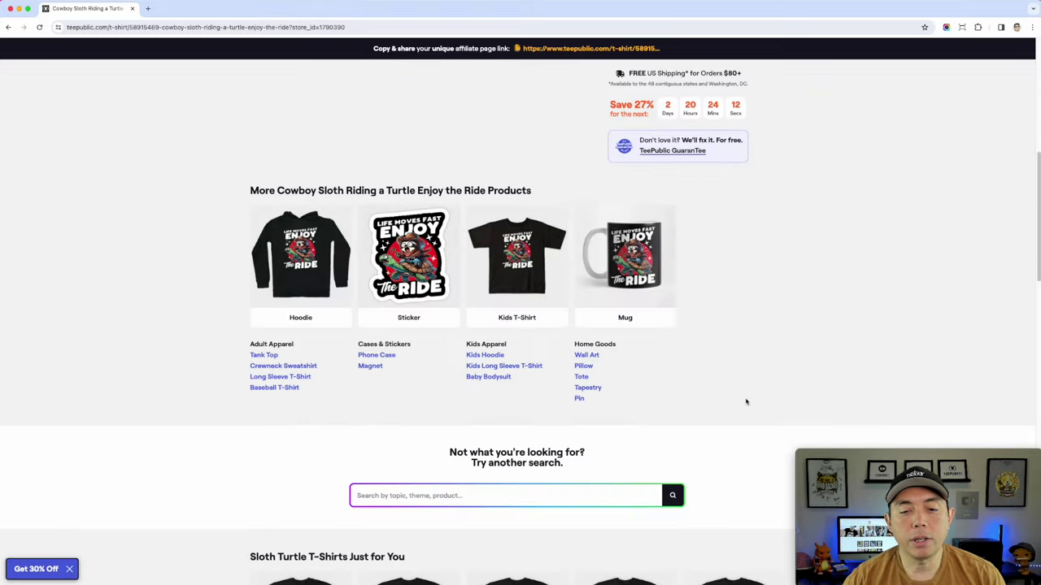
pyautogui.scroll(-8, 746, 401)
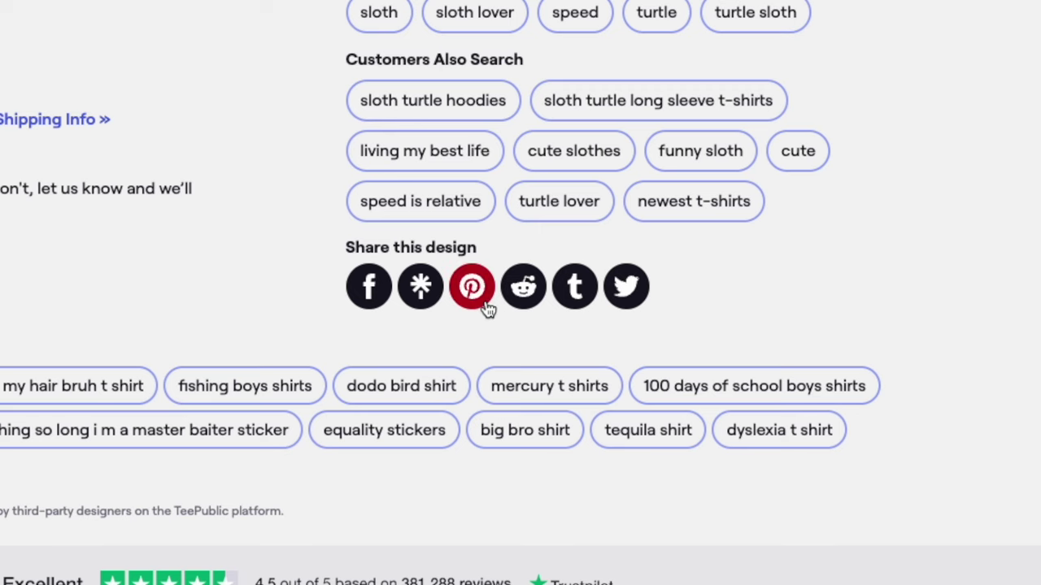
pyautogui.click(627, 289)
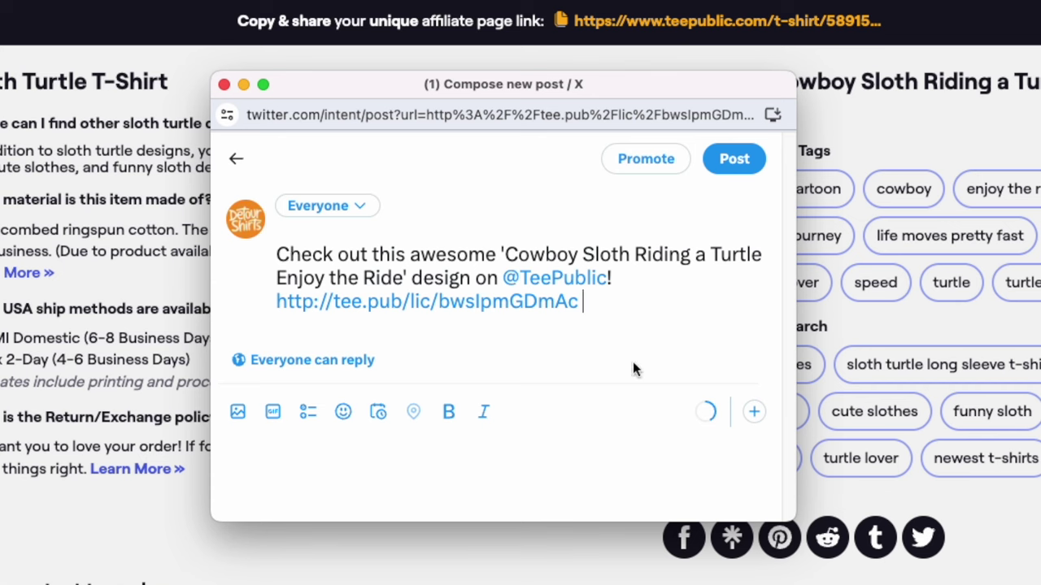
pyautogui.click(225, 85)
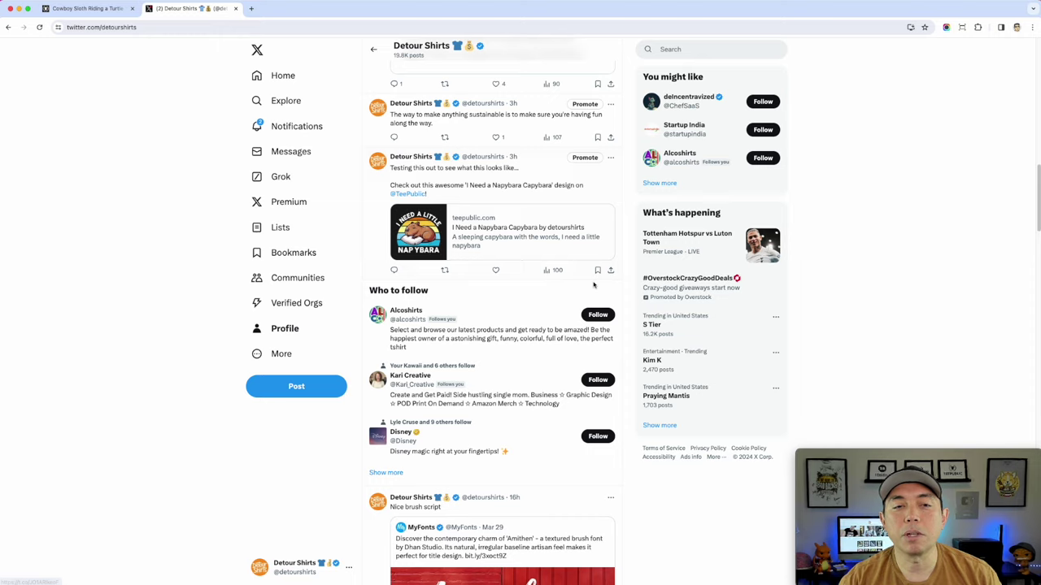
# - Examine how the shared Napybara Capybara post appears on the Detour Shirts Twitter profile, and close the profile
pyautogui.scroll(3, 713, 431)
pyautogui.scroll(-2, 714, 431)
pyautogui.scroll(-4, 594, 285)
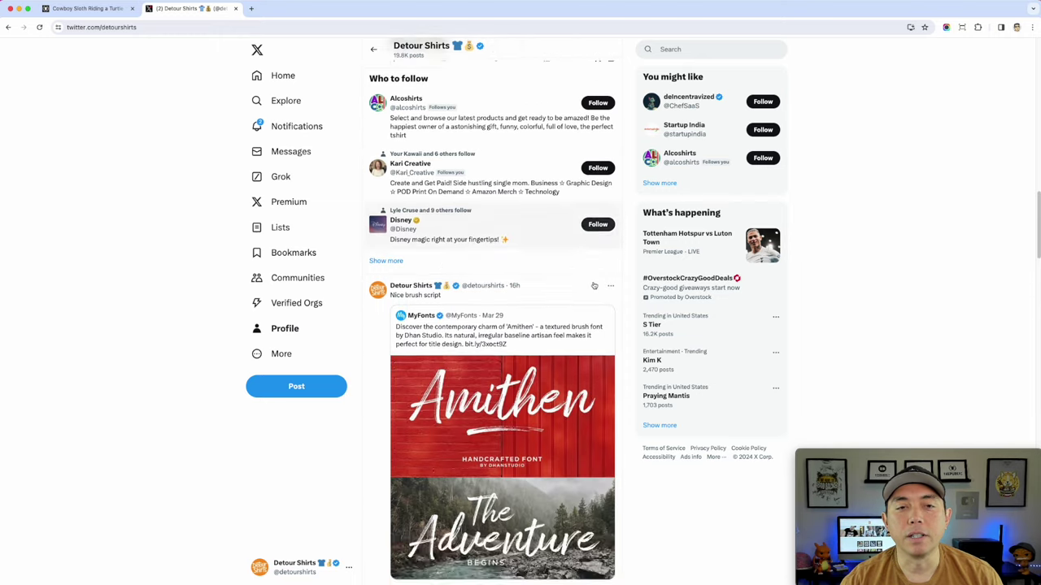
pyautogui.scroll(4, 593, 286)
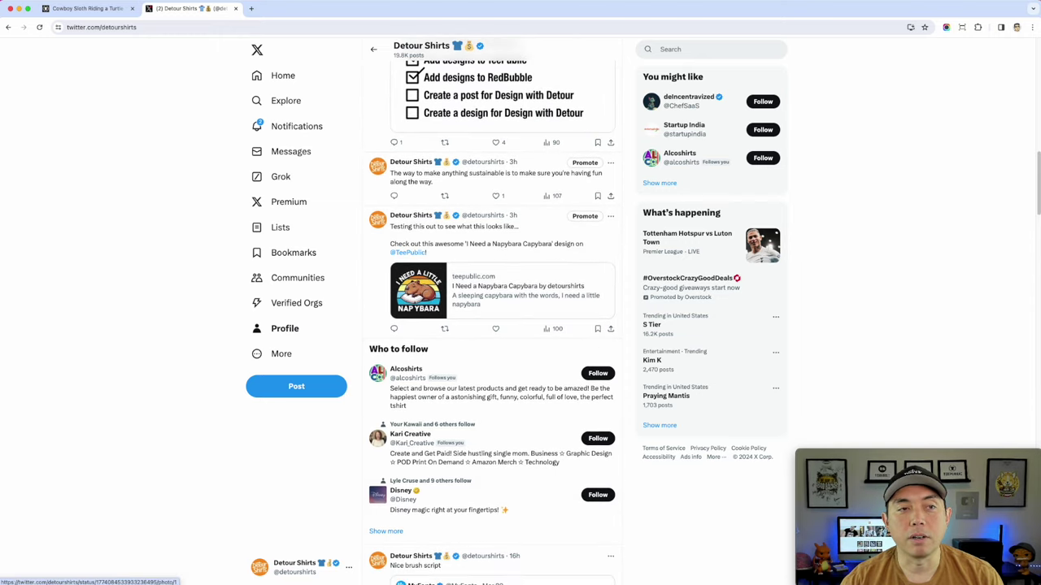
pyautogui.click(235, 8)
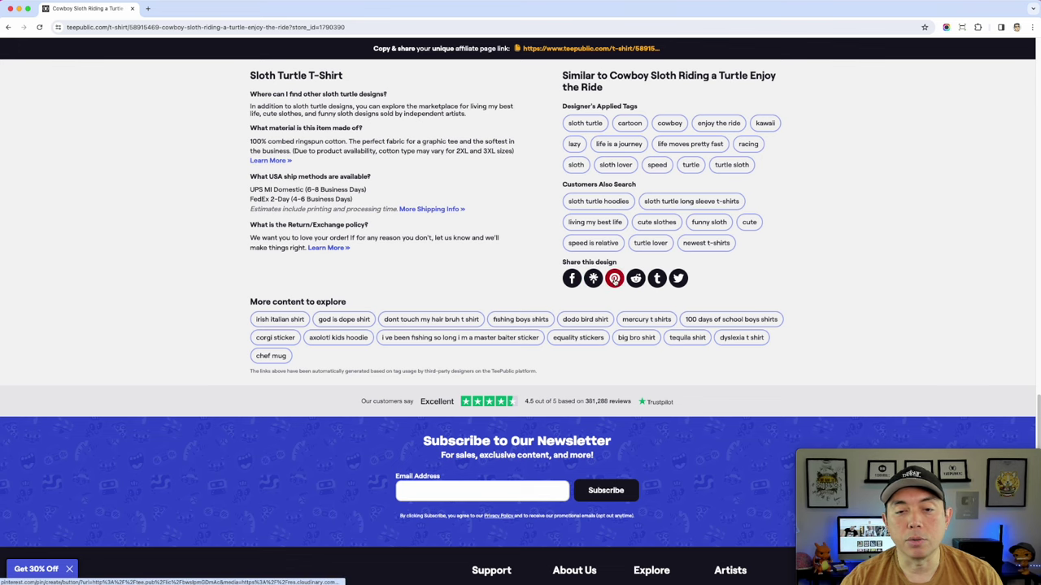
# - Share the cowboy sloth design to Pinterest, saving it to the Detour Shirts on TeePublic board, and close the Pinterest window
pyautogui.click(614, 278)
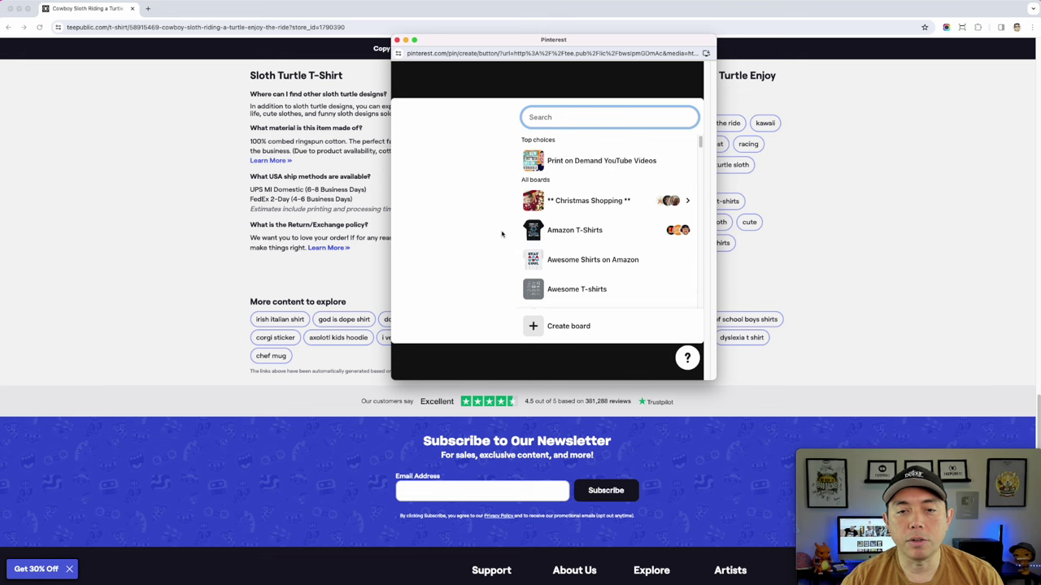
pyautogui.scroll(-5, 610, 243)
pyautogui.click(679, 233)
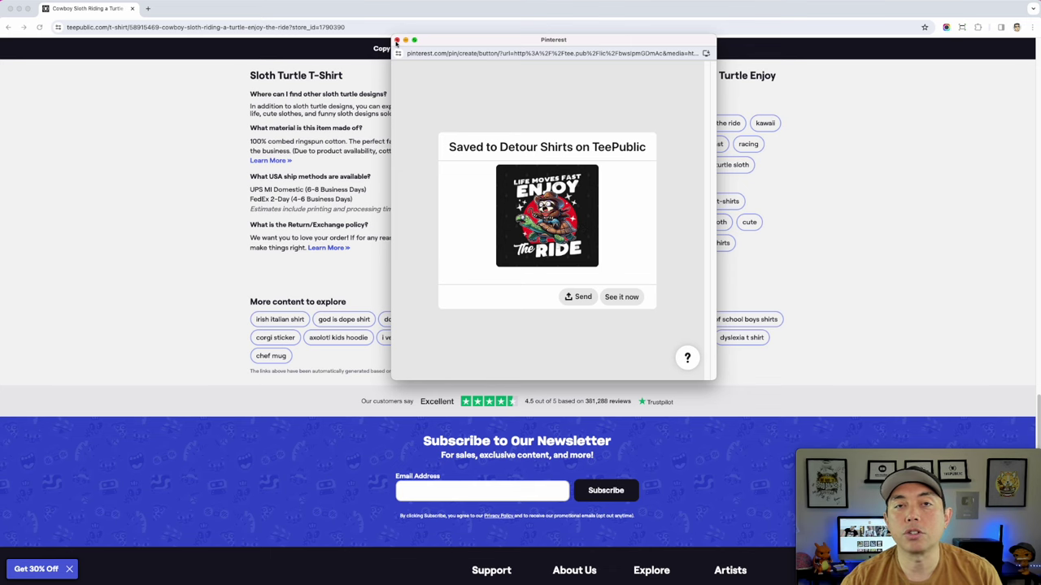
pyautogui.click(397, 39)
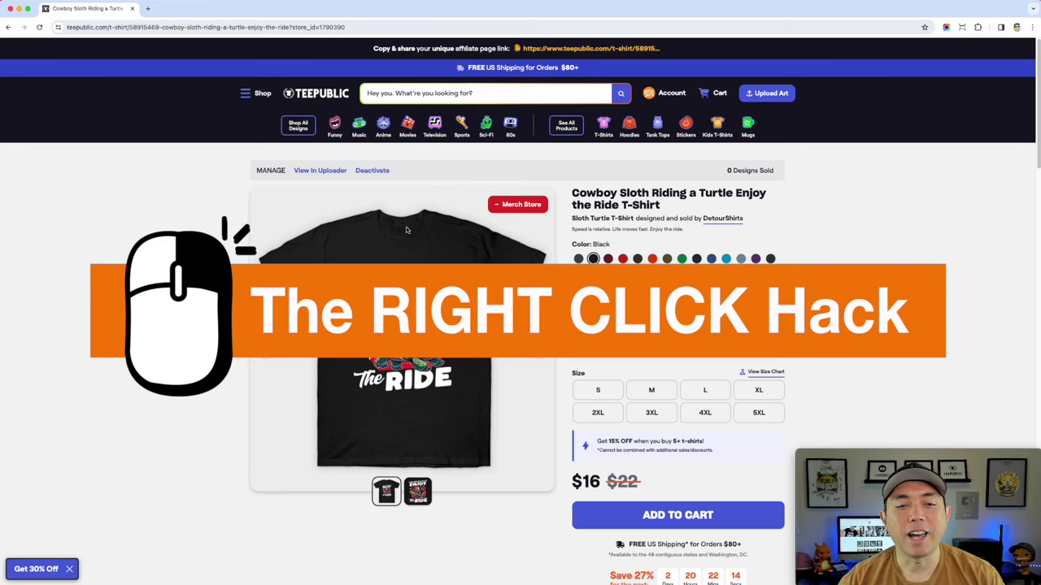
# - Open the black T-shirt mockup image in a new browser tab and view it
pyautogui.rightClick(413, 242)
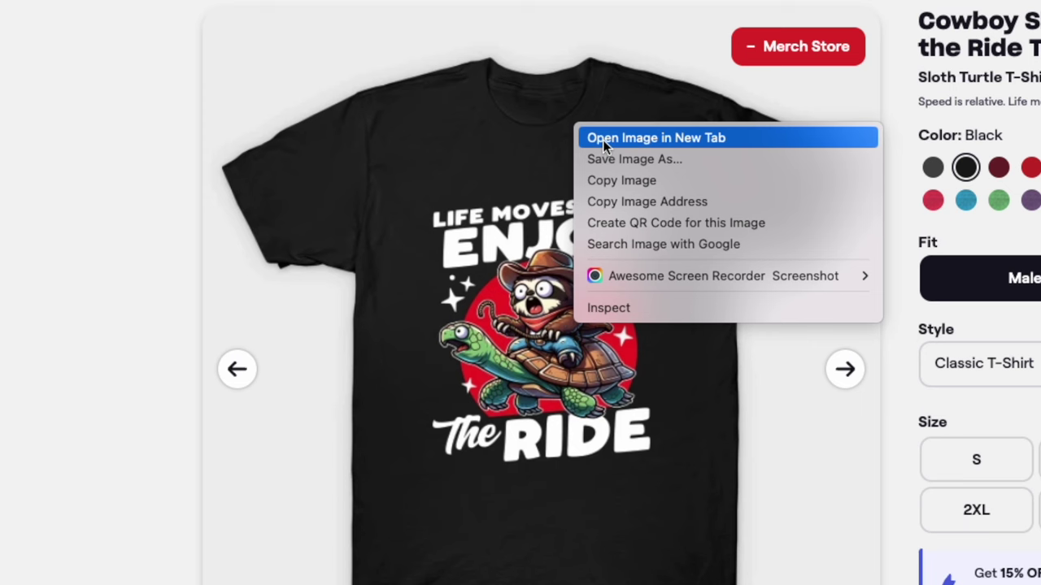
pyautogui.click(602, 144)
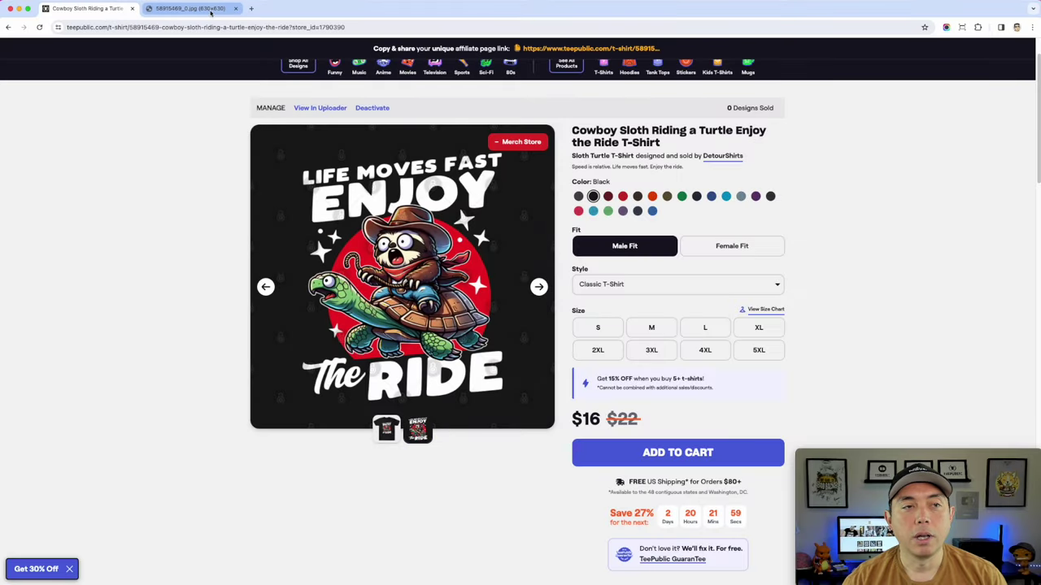
pyautogui.click(202, 7)
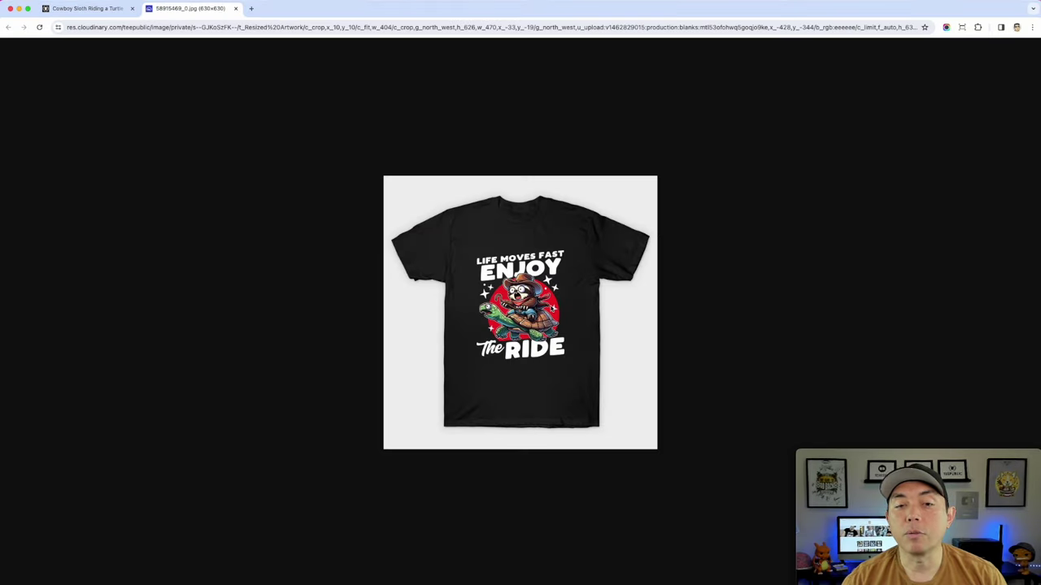
# - Return to the product page, set the T-shirt color to Purple, and view that mockup image in its own browser tab
pyautogui.click(103, 14)
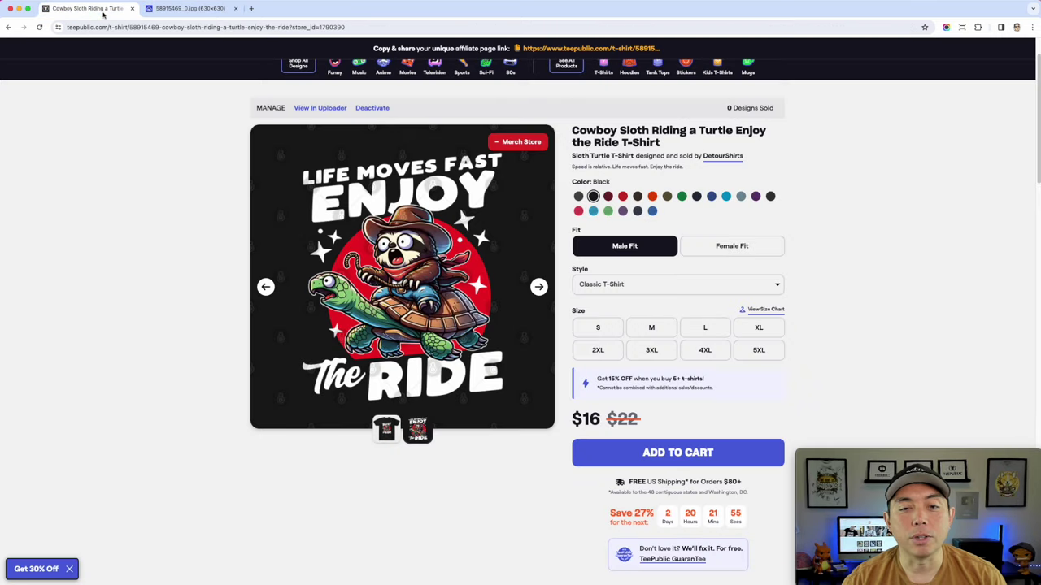
pyautogui.click(755, 197)
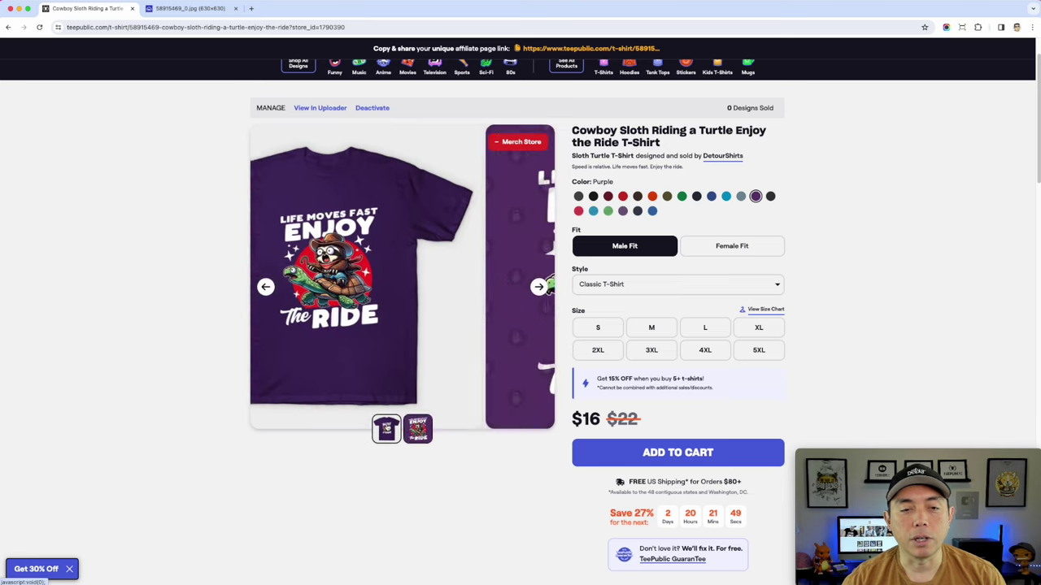
pyautogui.rightClick(379, 185)
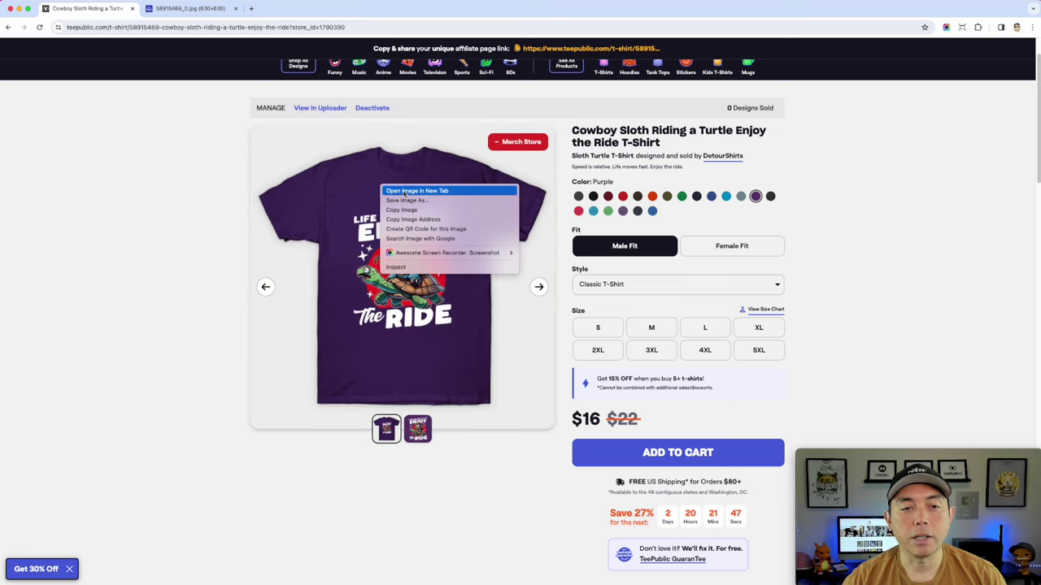
pyautogui.click(404, 191)
pyautogui.click(299, 10)
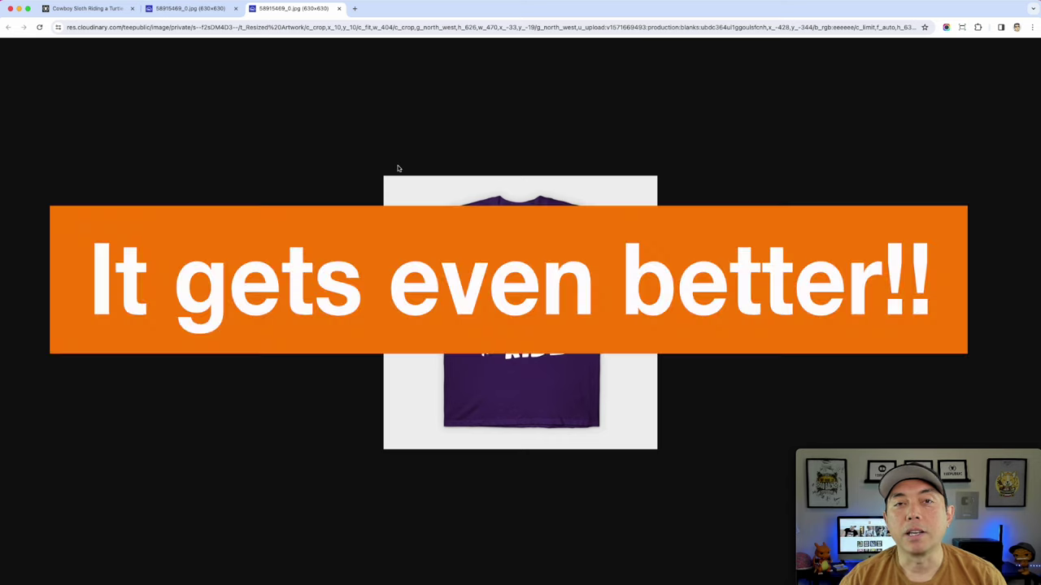
# - Go to the same design's Sticker page and view a sticker product image in a new browser tab
pyautogui.click(90, 9)
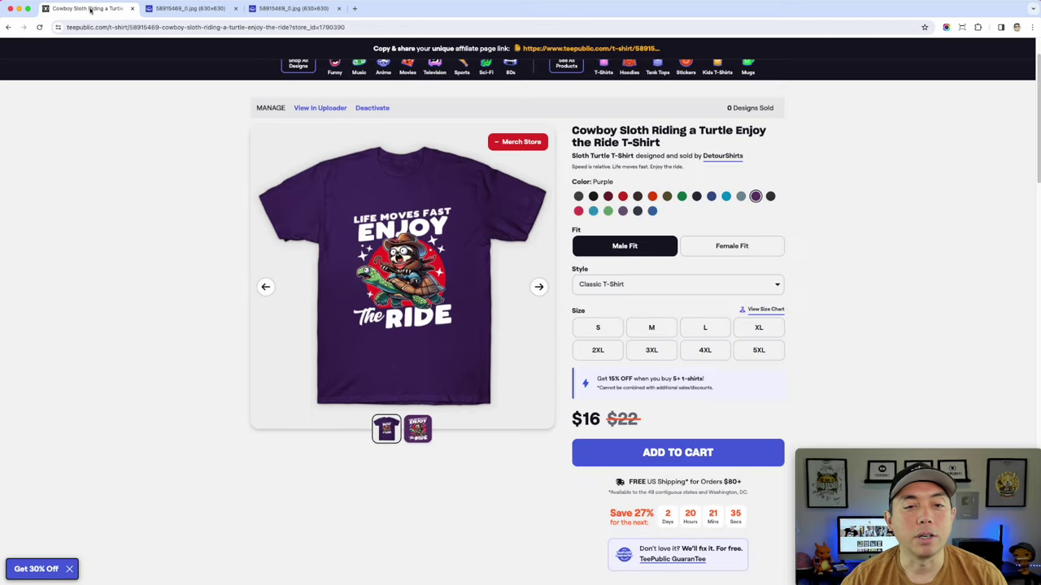
pyautogui.scroll(-4, 426, 308)
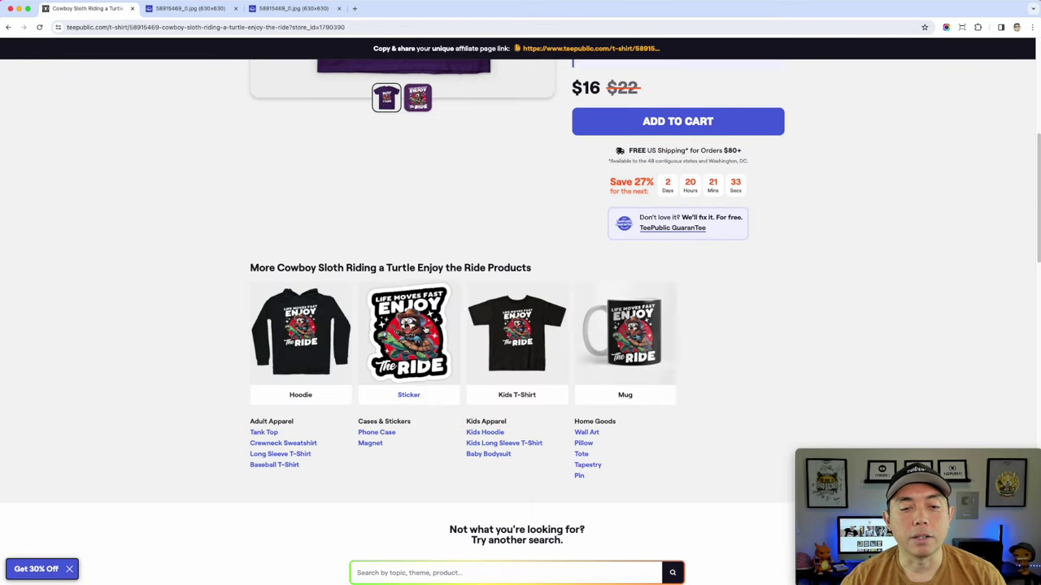
pyautogui.click(435, 297)
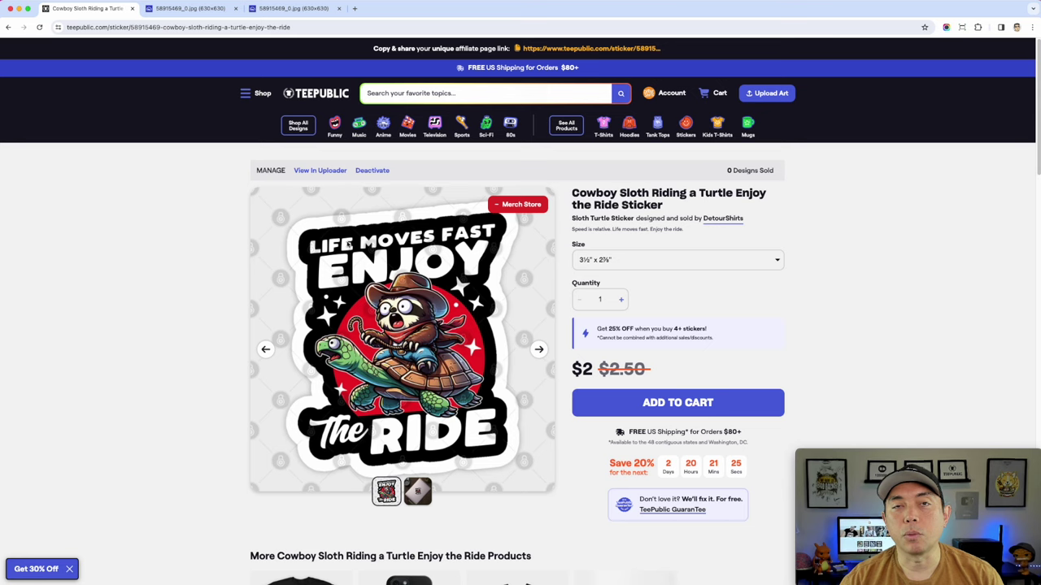
pyautogui.click(422, 487)
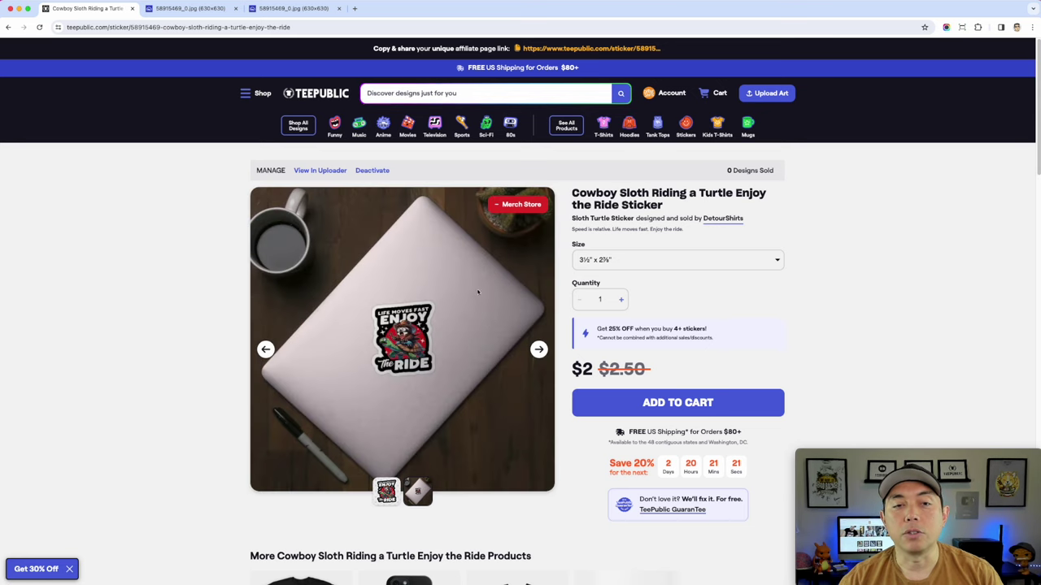
pyautogui.rightClick(383, 226)
pyautogui.click(399, 224)
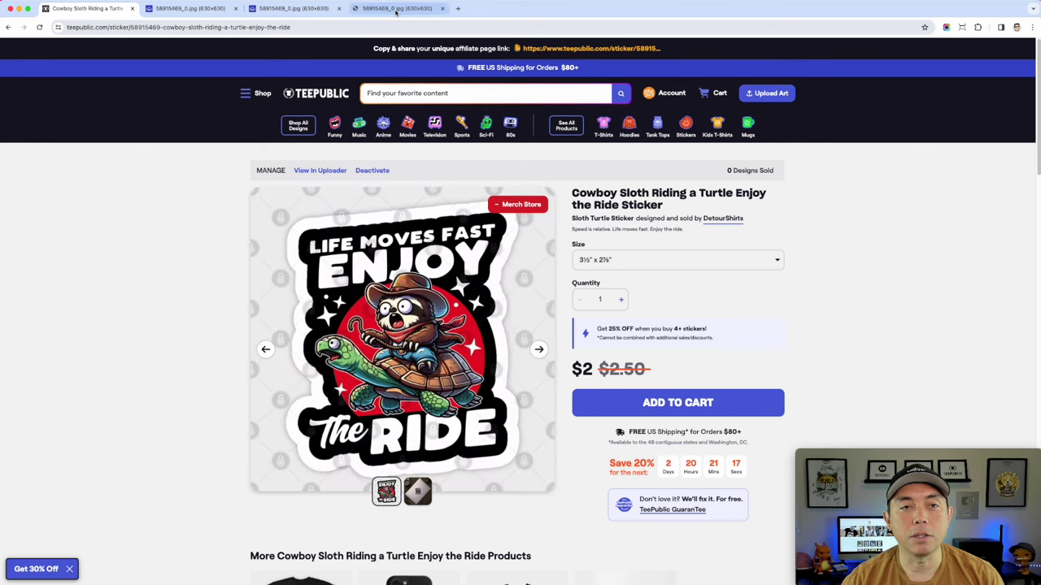
pyautogui.click(397, 9)
# - Go to the same design's Phone Case page and view the phone case mockup image in a new browser tab
pyautogui.click(85, 8)
pyautogui.scroll(-3, 521, 366)
pyautogui.scroll(-2, 570, 406)
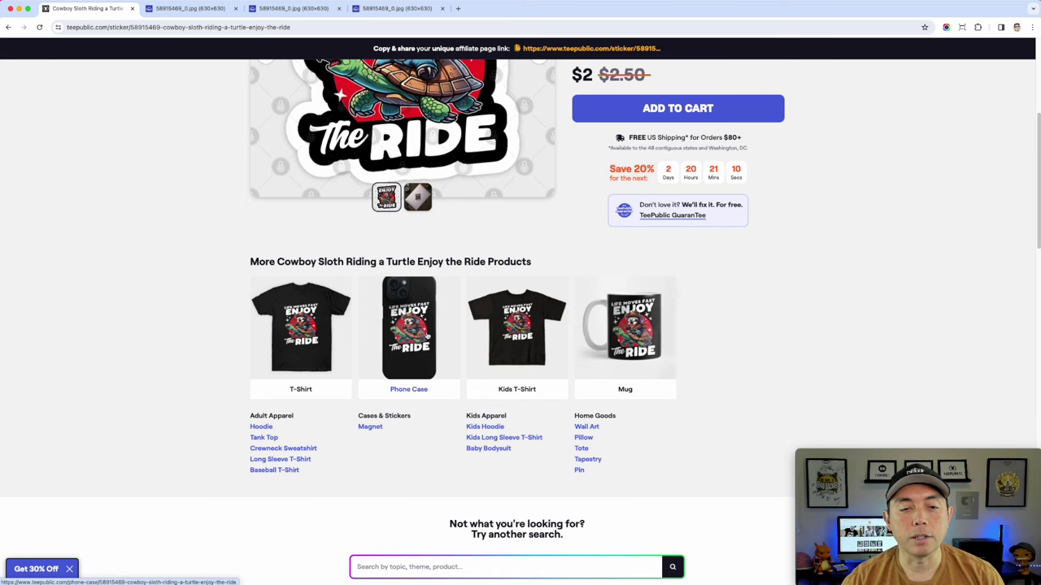
pyautogui.click(433, 339)
pyautogui.rightClick(404, 291)
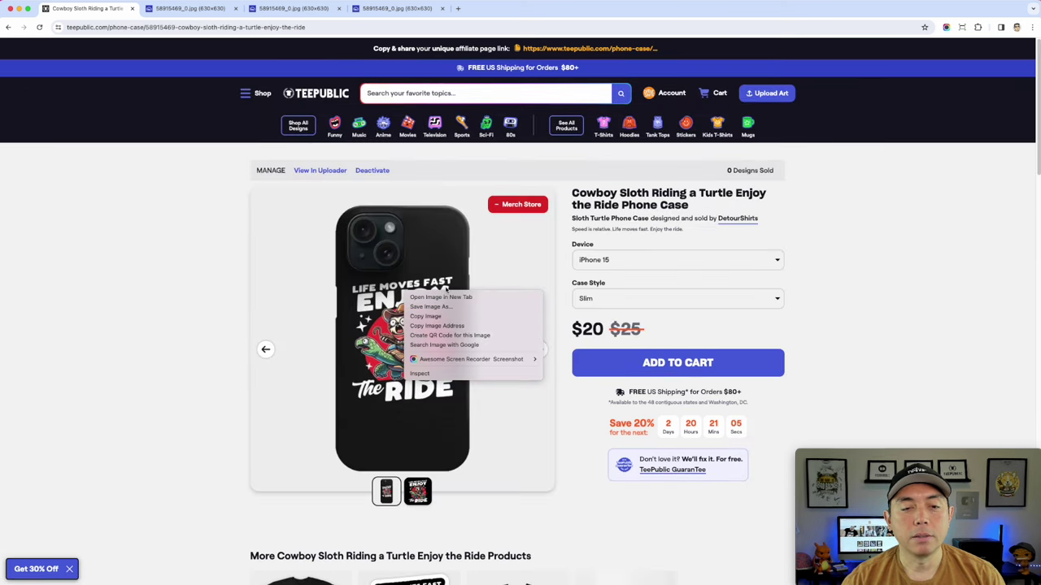
pyautogui.click(439, 297)
pyautogui.click(496, 8)
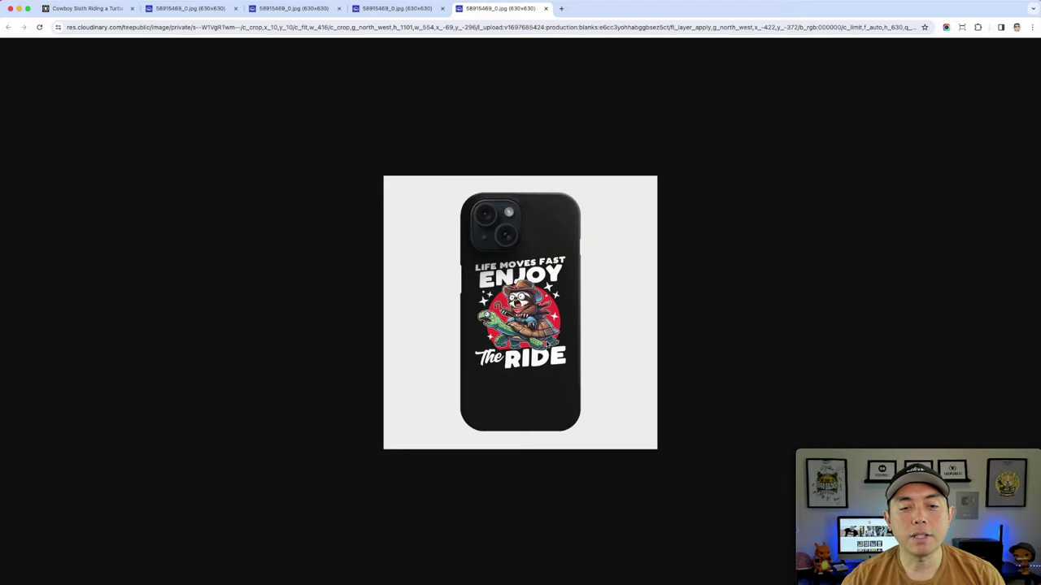
# - Go to the same design's Hoodie page, set the color to Red, and open its mockup image in a new browser tab
pyautogui.click(104, 8)
pyautogui.scroll(-6, 480, 394)
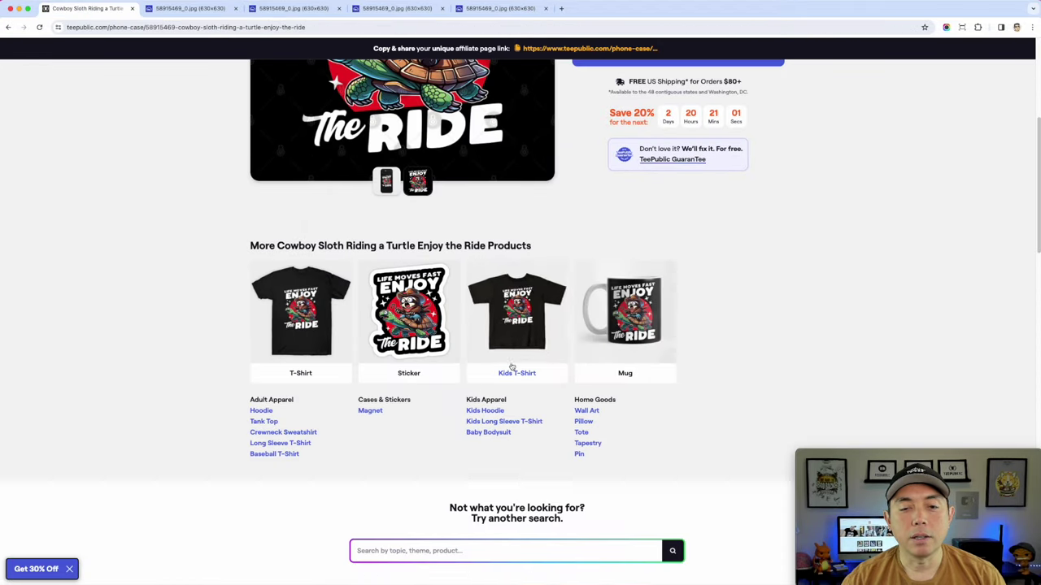
pyautogui.click(261, 410)
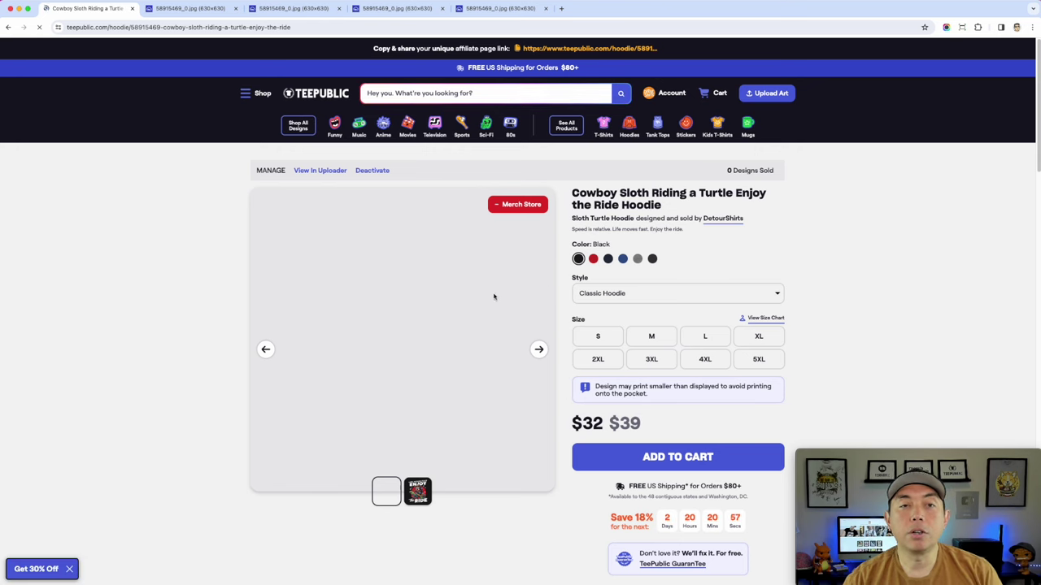
pyautogui.click(594, 259)
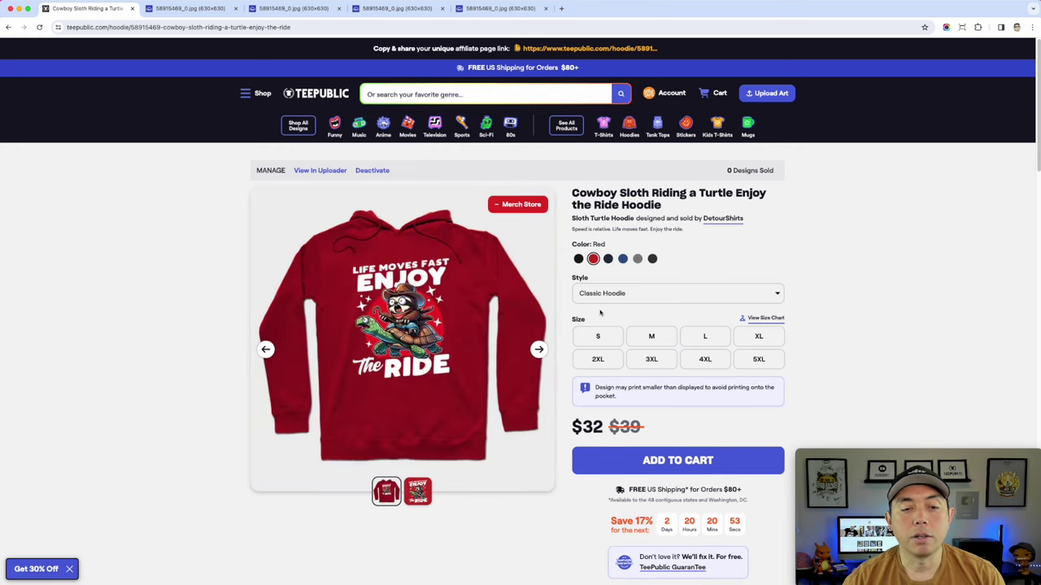
pyautogui.rightClick(405, 237)
pyautogui.click(409, 243)
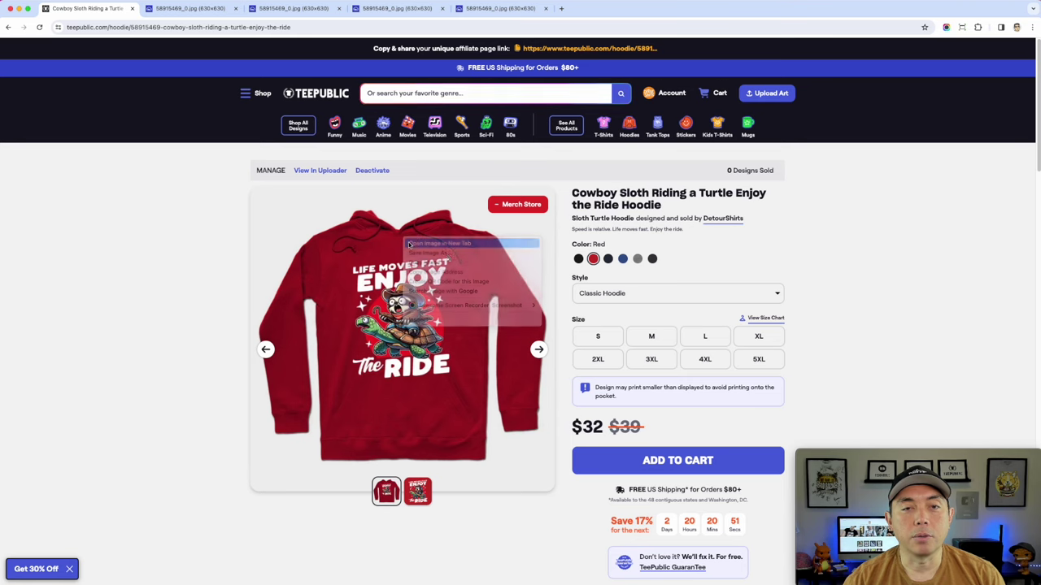
# - Look through the opened mockup images of the T-shirts, sticker, phone case and hoodie one by one
pyautogui.click(215, 9)
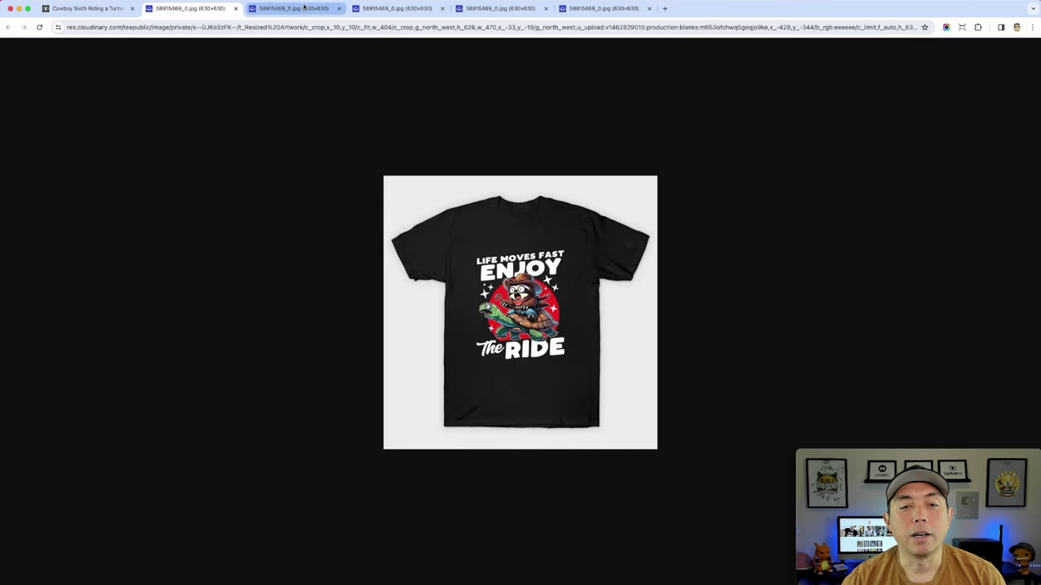
pyautogui.click(304, 7)
pyautogui.click(417, 8)
pyautogui.click(508, 8)
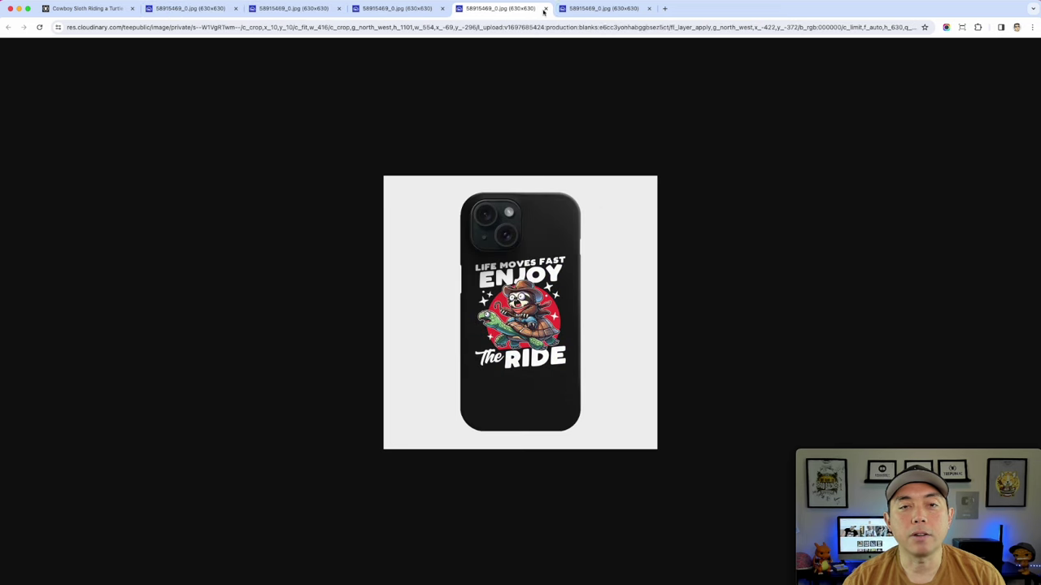
pyautogui.click(606, 8)
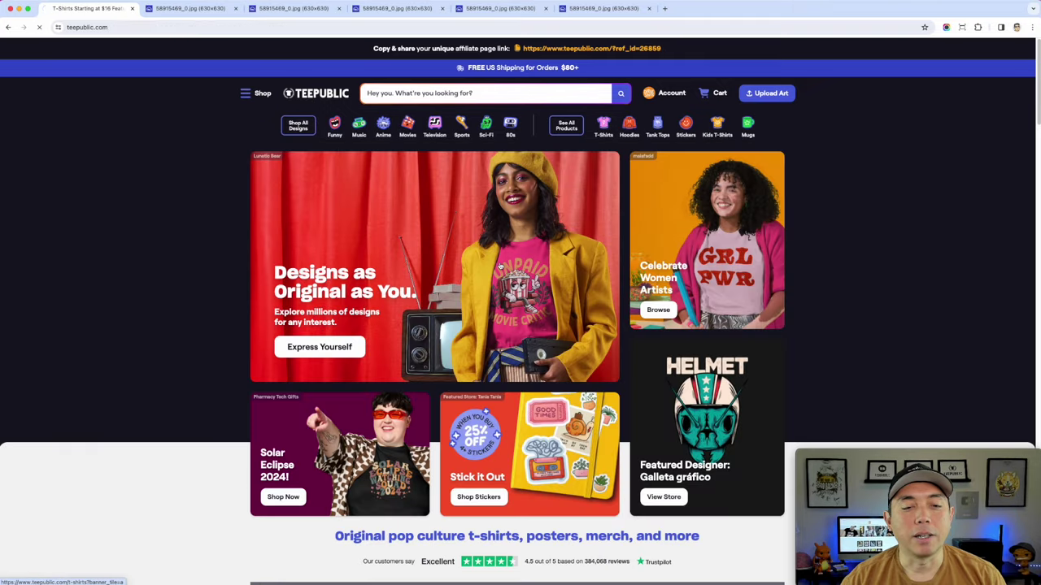
# - Open the Black Cat It's Fine I'm Fine Everything Is Fine T-shirt page and check which image options its mockup offers
pyautogui.click(500, 265)
pyautogui.click(585, 358)
pyautogui.rightClick(449, 216)
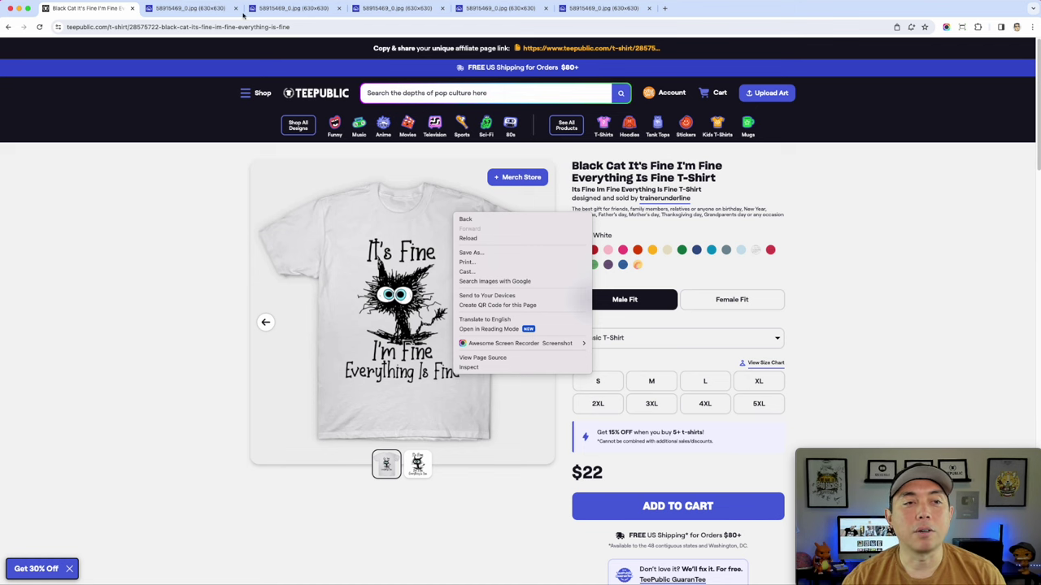
# - Revisit the opened mockup images of your own design, going through the T-shirt, sticker and phone case tabs
pyautogui.click(208, 10)
pyautogui.click(210, 9)
pyautogui.click(297, 9)
pyautogui.click(418, 8)
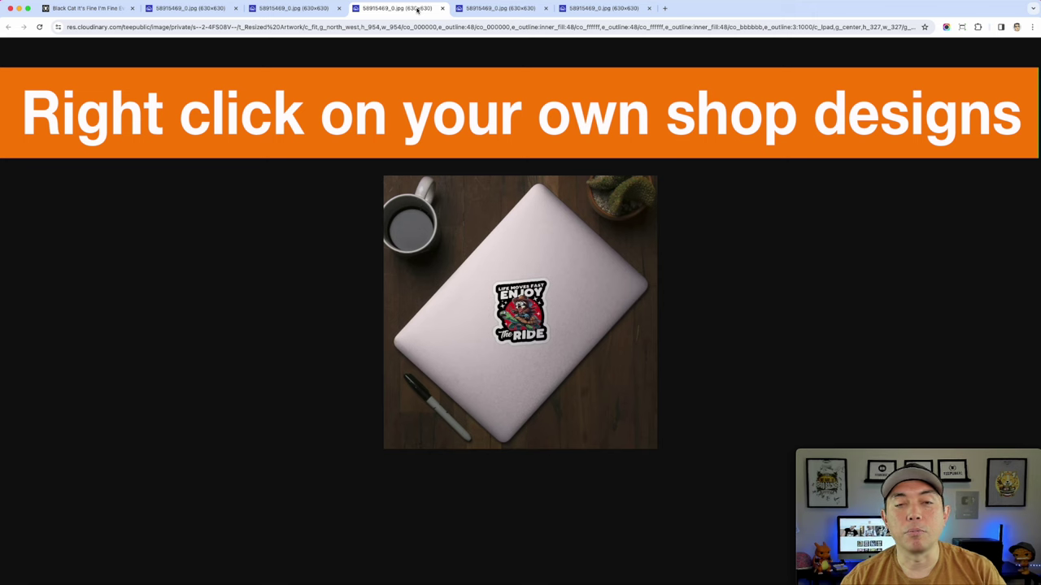
pyautogui.click(492, 9)
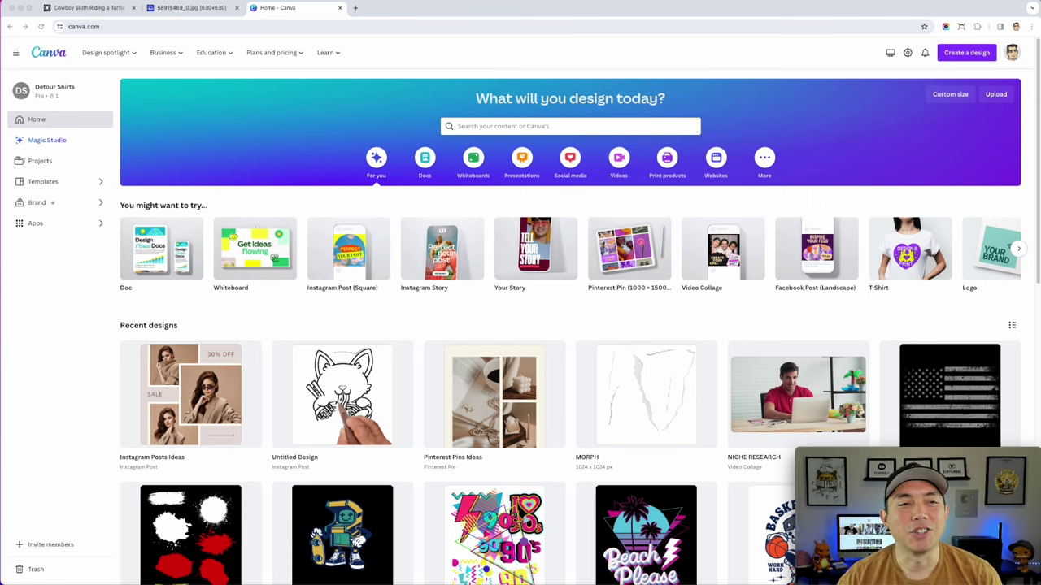
# - Open the Cowboy Sloth design's Red Heather T-shirt mockup in a new browser tab and take a copy of the image
pyautogui.click(89, 7)
pyautogui.rightClick(345, 218)
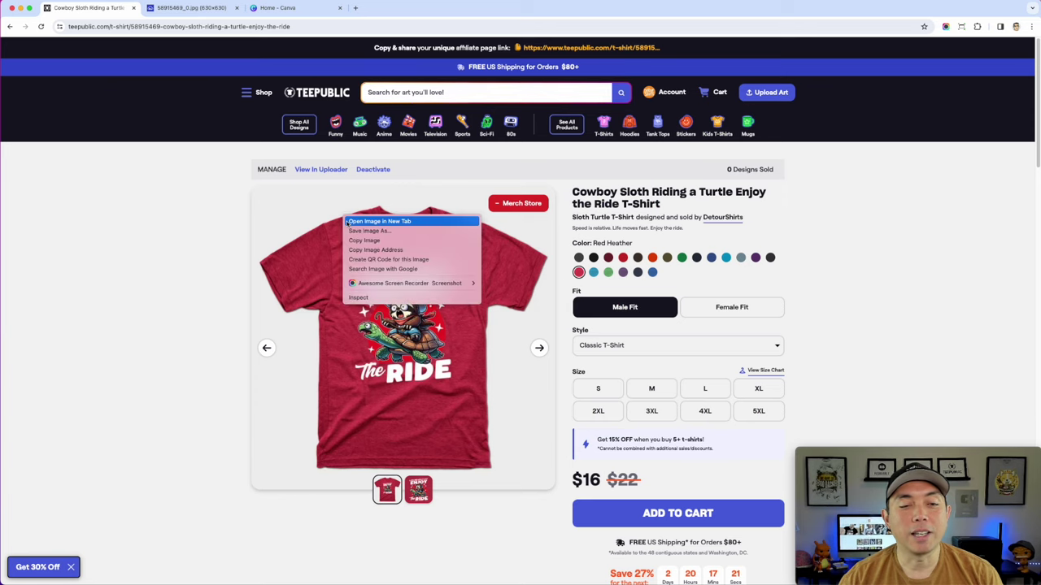
pyautogui.click(346, 221)
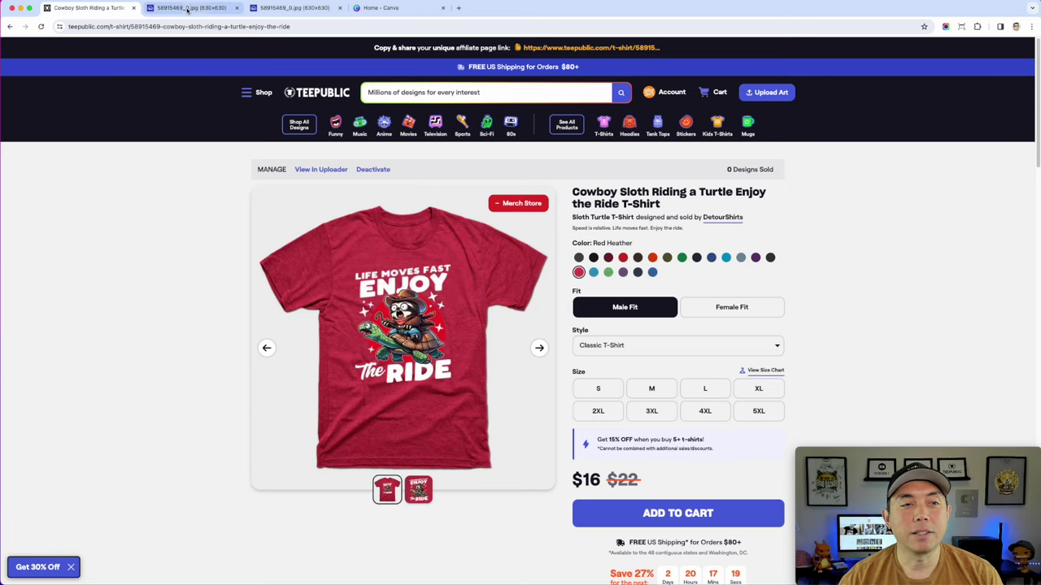
pyautogui.click(192, 8)
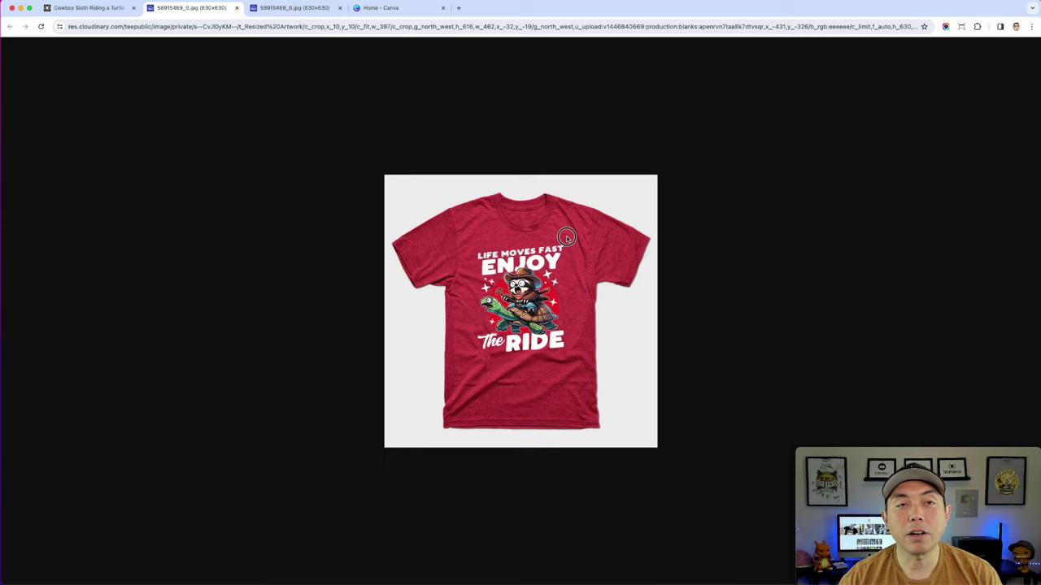
pyautogui.moveTo(567, 236); pyautogui.dragTo(895, 393)
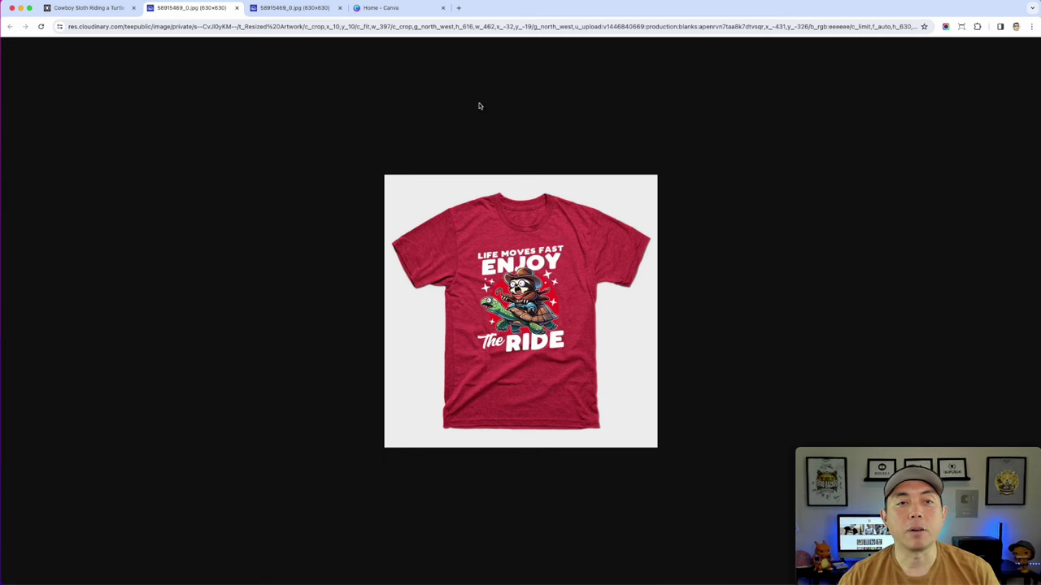
# - Switch to Canva and create a new blank Instagram Post (Square) design of 1080 × 1080 px
pyautogui.click(382, 7)
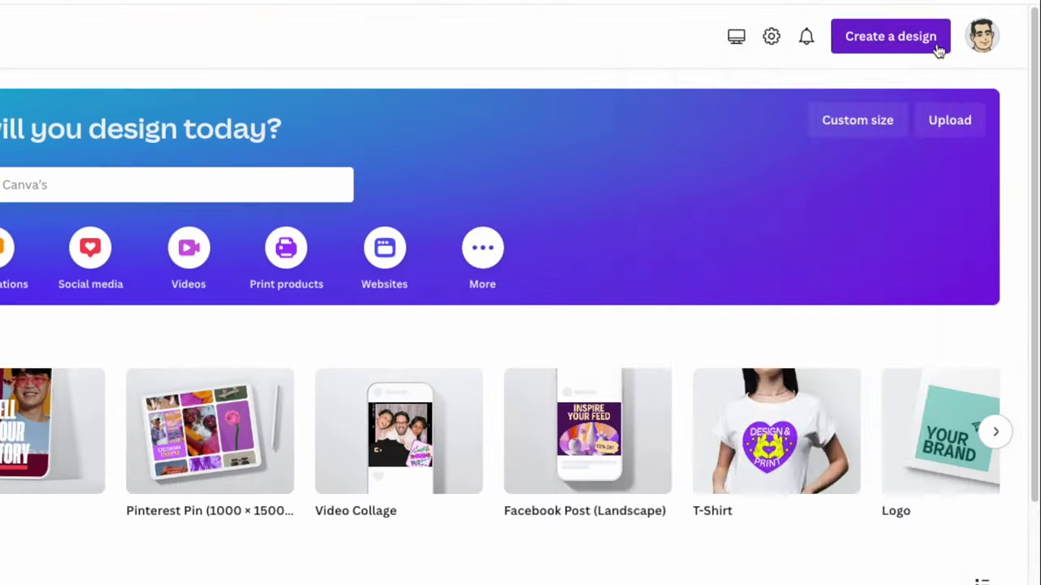
pyautogui.click(980, 54)
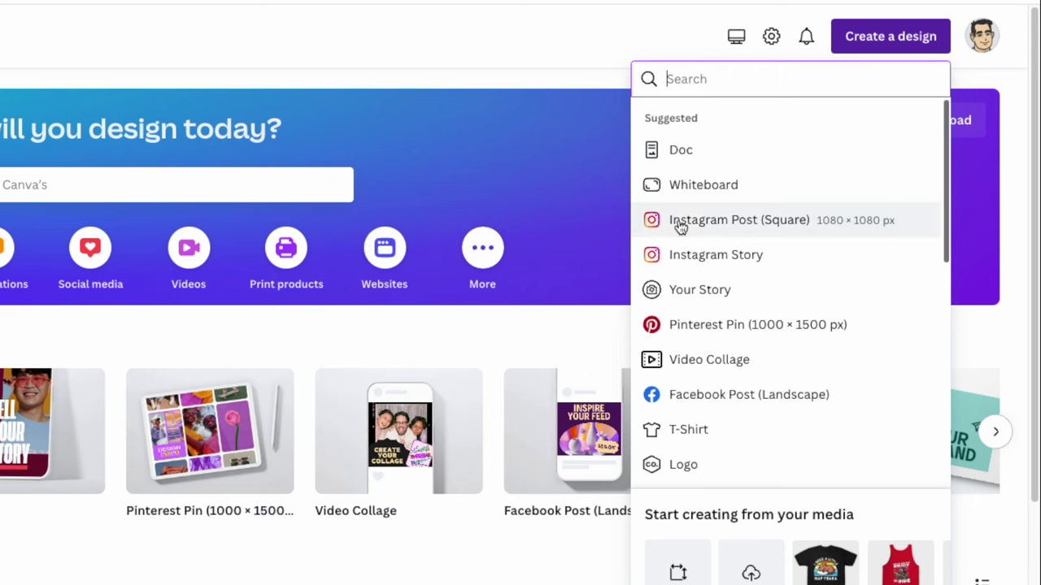
pyautogui.click(751, 235)
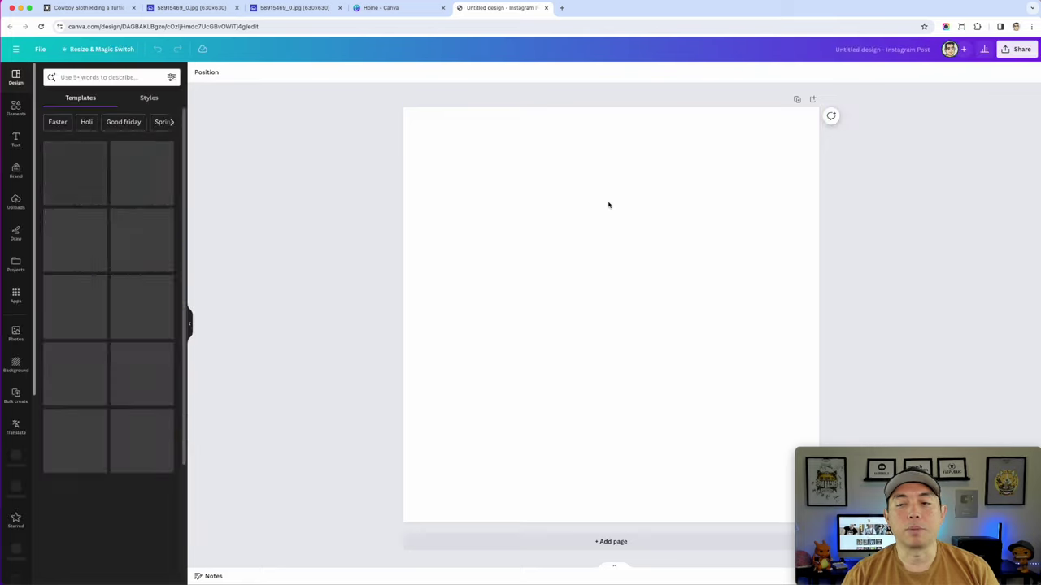
# - Place the red T-shirt mockup on the blank page and enlarge it to fill the whole square
pyautogui.moveTo(700, 281); pyautogui.dragTo(626, 270)
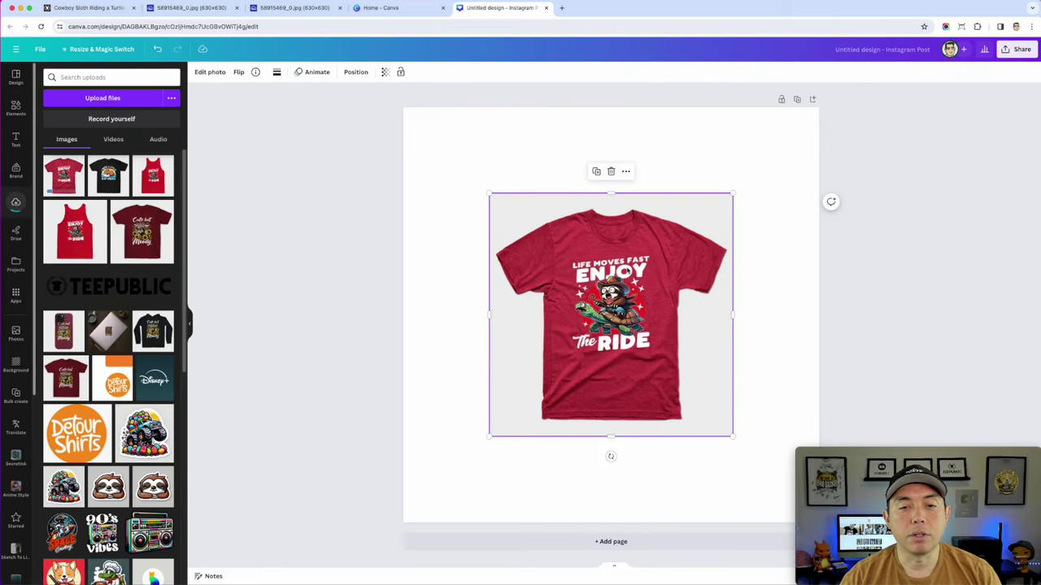
pyautogui.moveTo(600, 299); pyautogui.dragTo(515, 212)
pyautogui.moveTo(647, 349); pyautogui.dragTo(834, 504)
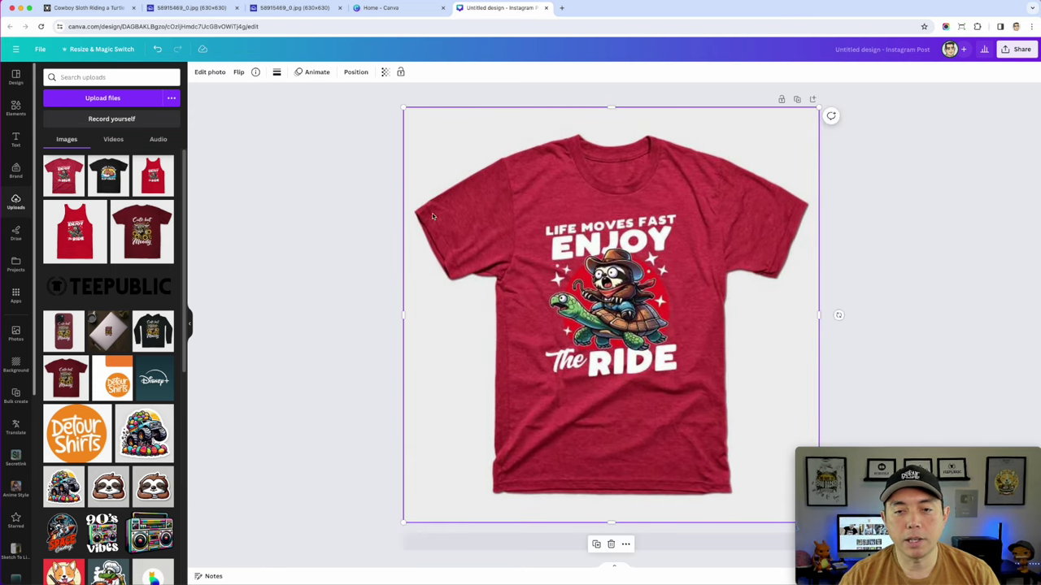
pyautogui.click(340, 225)
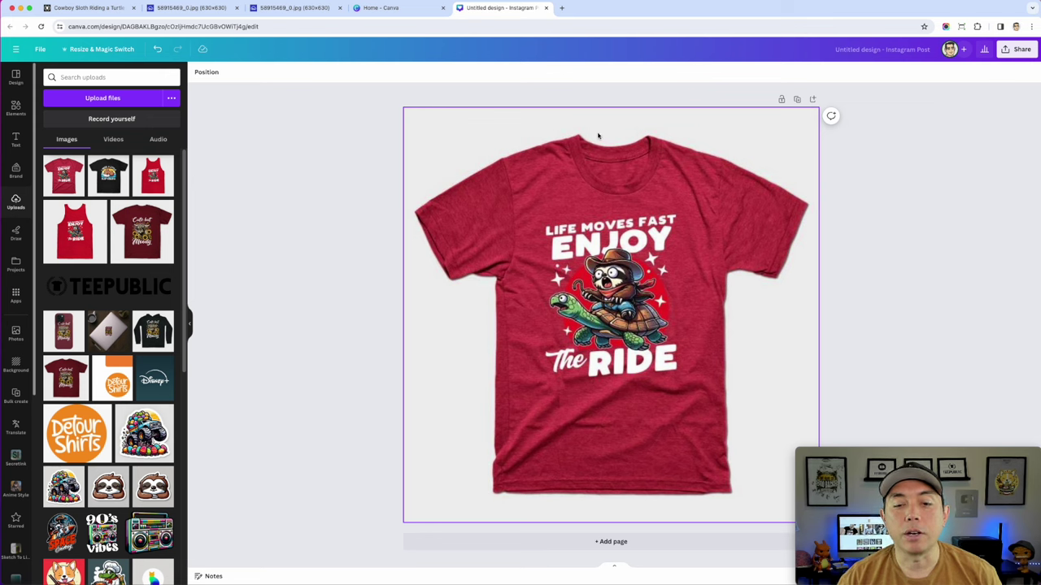
# - Add a heading reading "See more products with this design" and shrink it to font size 26.9
pyautogui.click(513, 160)
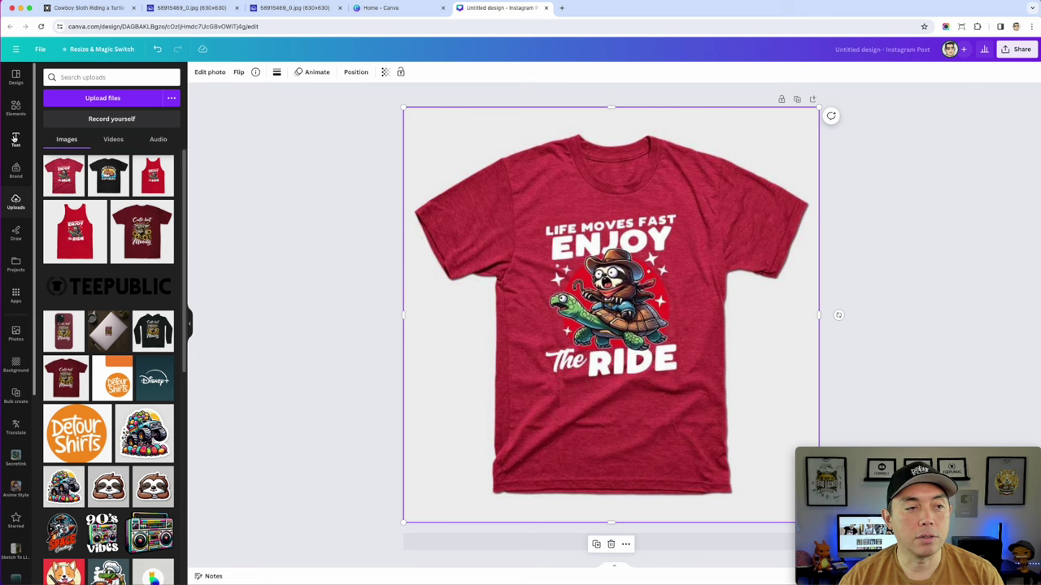
pyautogui.click(16, 139)
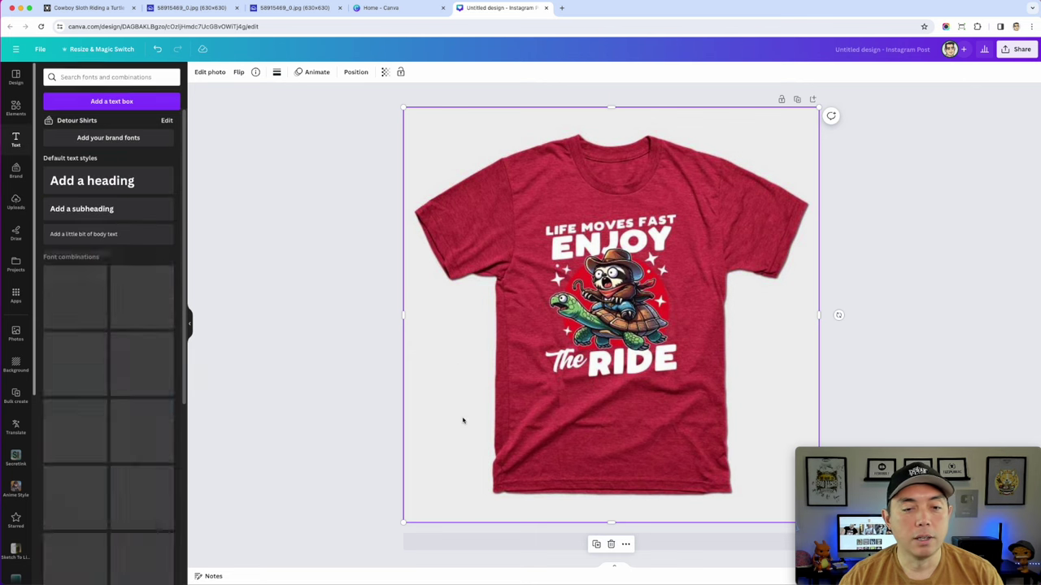
pyautogui.click(101, 173)
pyautogui.press('BackSpace')
pyautogui.write('See p')
pyautogui.write('ore product')
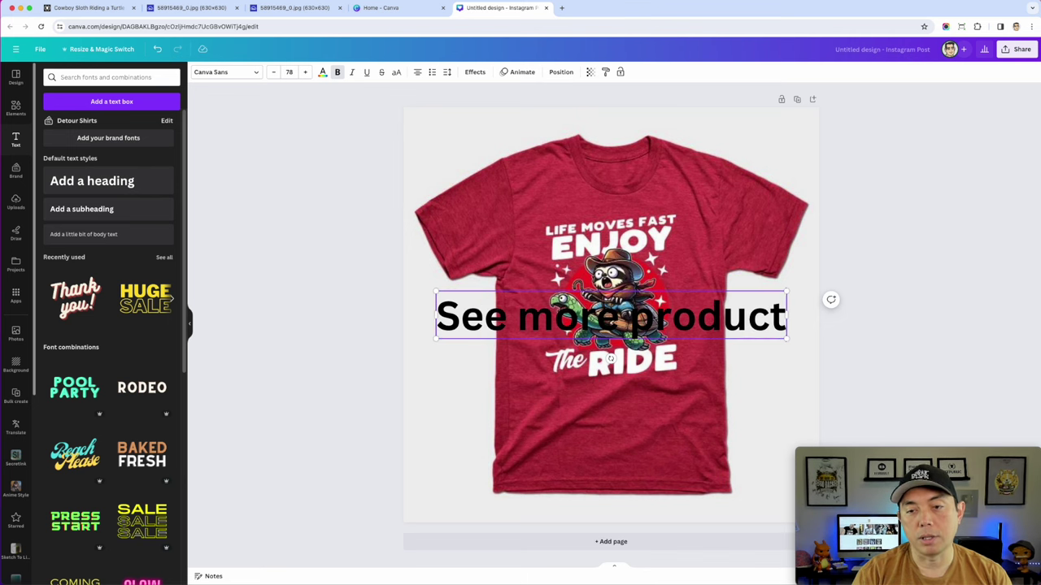
pyautogui.write('s with this design')
pyautogui.moveTo(819, 394); pyautogui.dragTo(541, 329)
# - Scale the T-shirt mockup down slightly and align it centered with the page's upper edge, leaving a strip free below
pyautogui.click(704, 331)
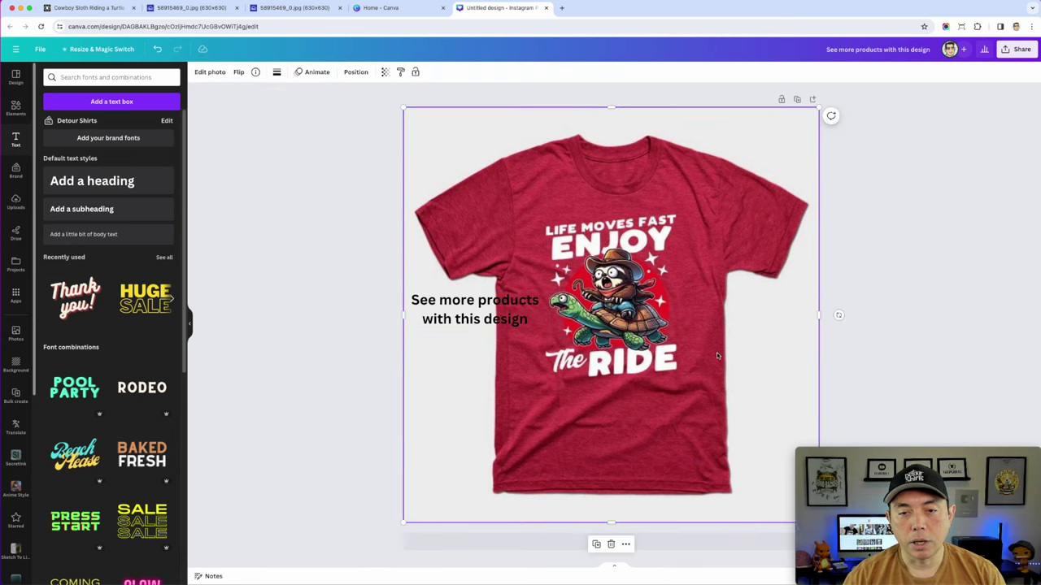
pyautogui.moveTo(817, 109); pyautogui.dragTo(764, 163)
pyautogui.moveTo(707, 204); pyautogui.dragTo(732, 148)
# - Move the heading into the free strip below the T-shirt and widen its text box so the text fits on one line
pyautogui.moveTo(415, 302); pyautogui.dragTo(439, 493)
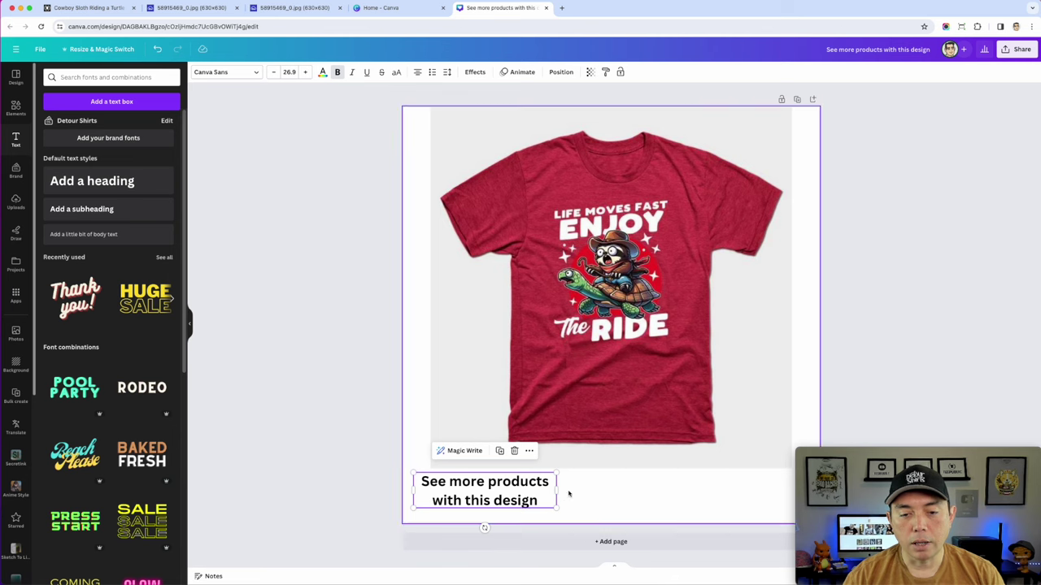
pyautogui.moveTo(553, 492); pyautogui.dragTo(698, 481)
pyautogui.moveTo(623, 483); pyautogui.dragTo(607, 497)
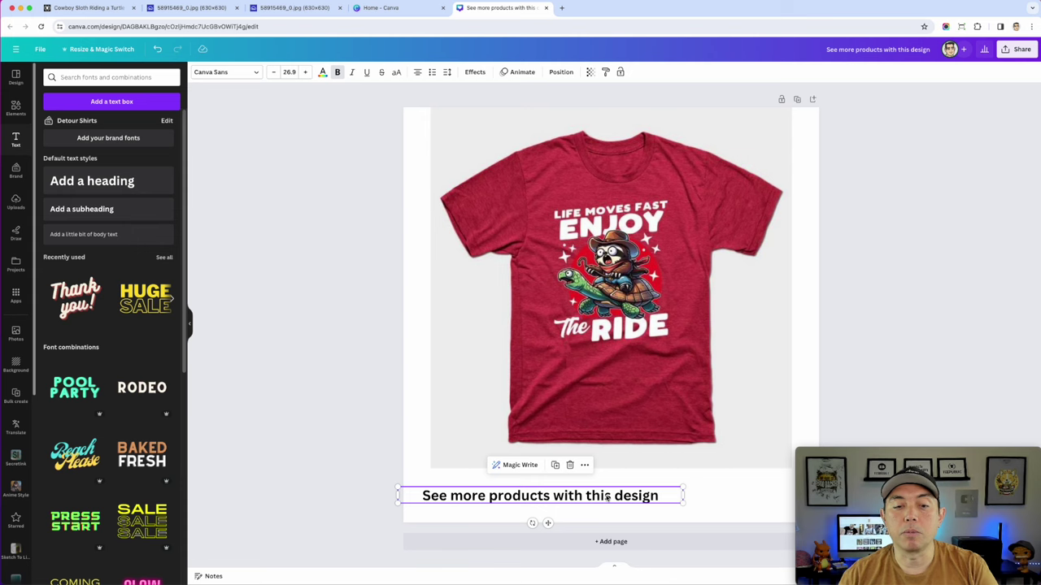
pyautogui.click(379, 336)
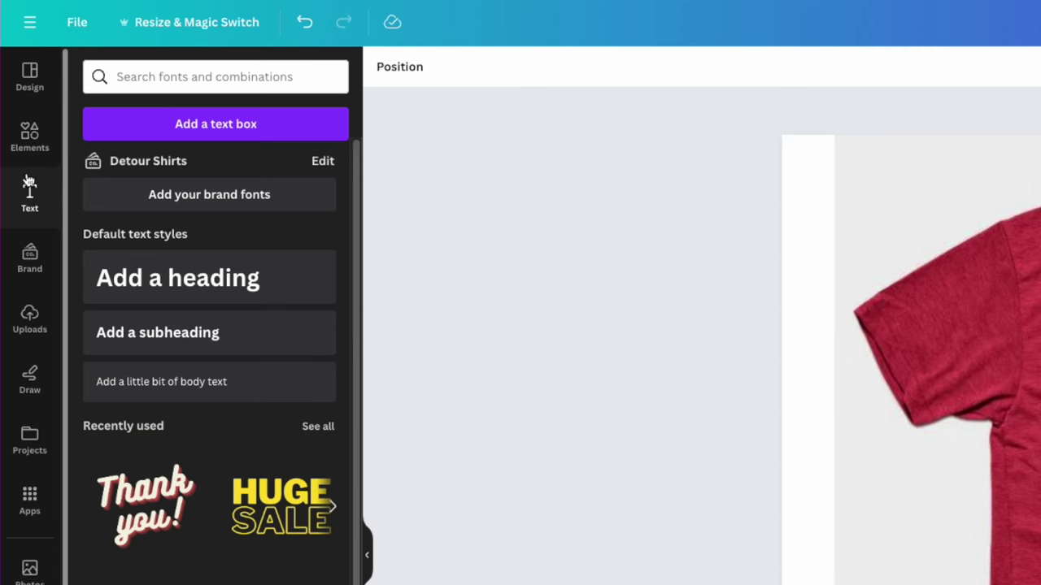
# - Search the graphics for "arrow", add a black arrow pointing right, and scale it down to sit just after the heading text
pyautogui.click(29, 137)
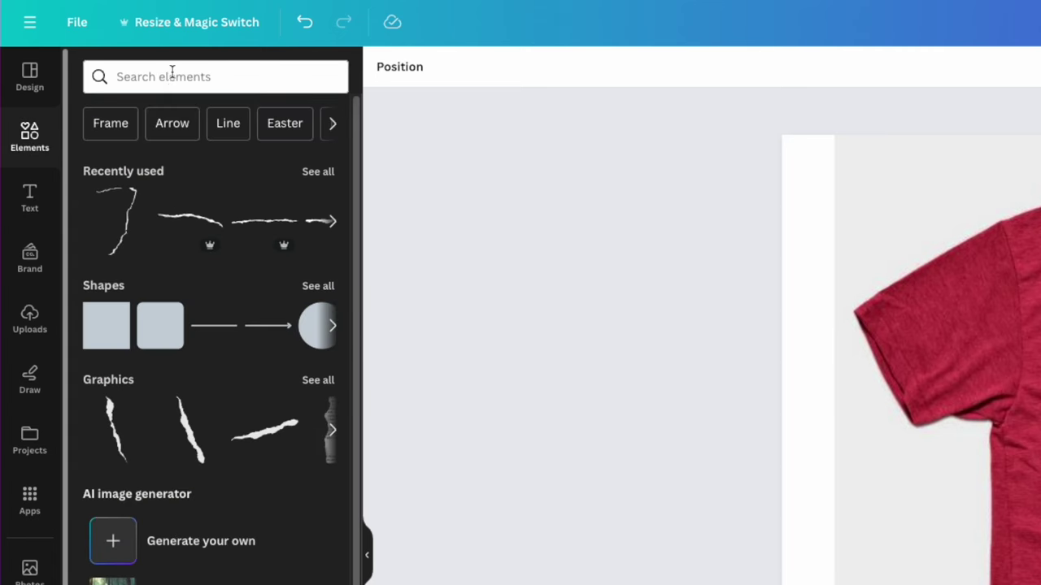
pyautogui.click(170, 73)
pyautogui.write('arrow')
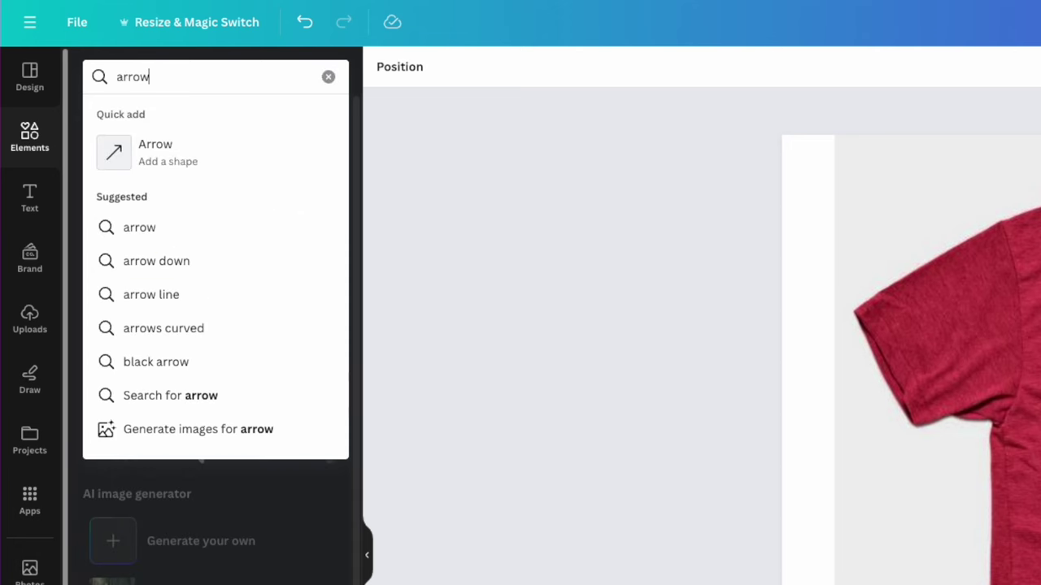
pyautogui.press('Return')
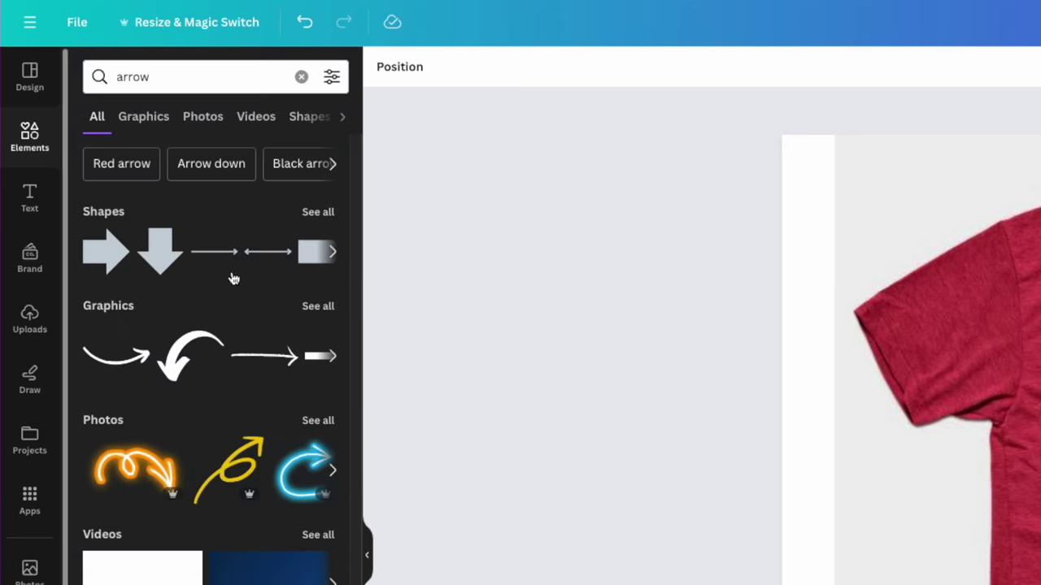
pyautogui.click(318, 306)
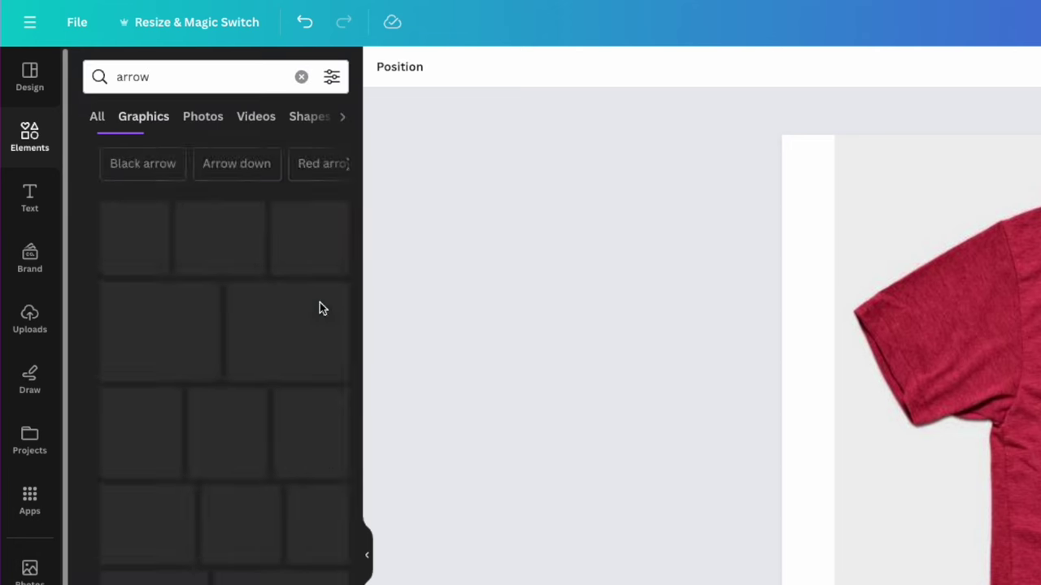
pyautogui.moveTo(129, 328); pyautogui.dragTo(688, 474)
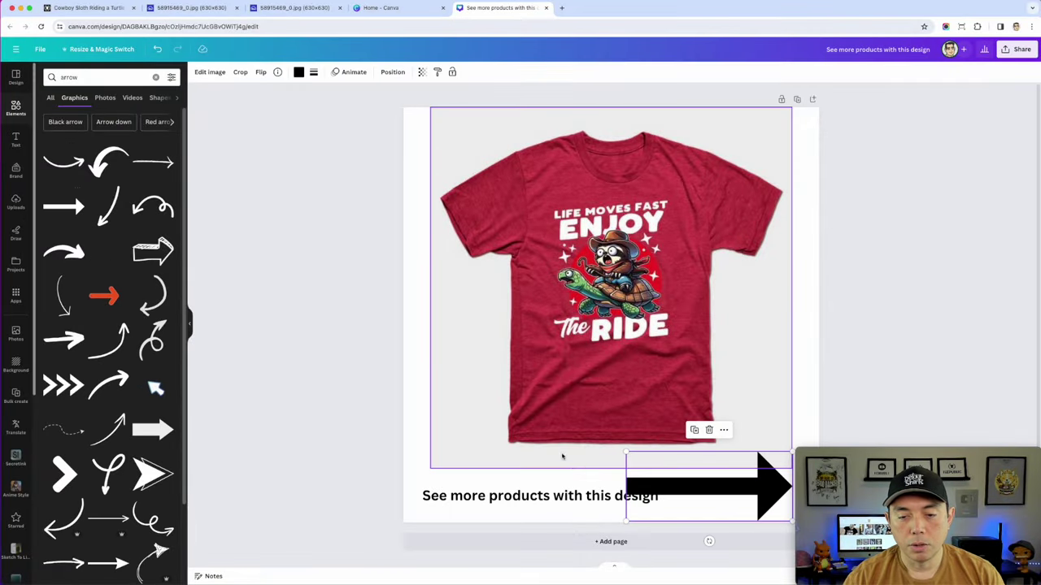
pyautogui.moveTo(627, 452); pyautogui.dragTo(723, 499)
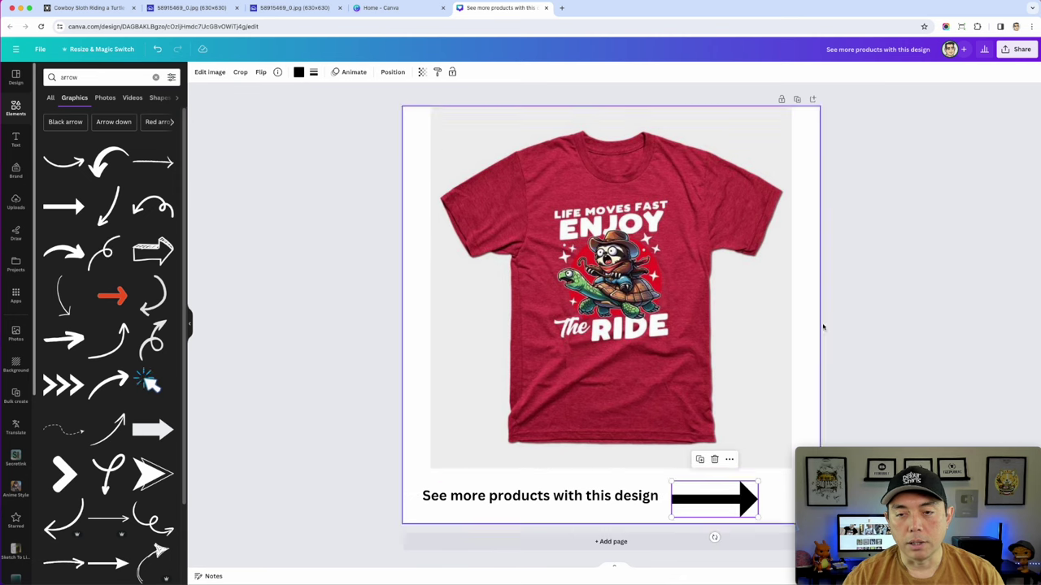
pyautogui.click(848, 316)
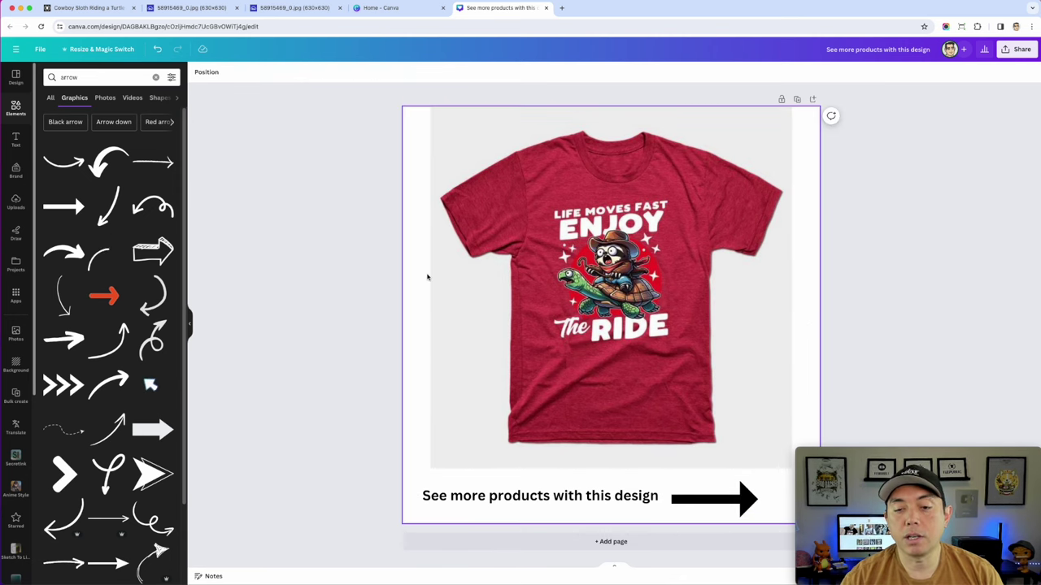
# - Remove the T-shirt photo's background with BG Remover and shift the shirt slightly down on the page
pyautogui.click(457, 321)
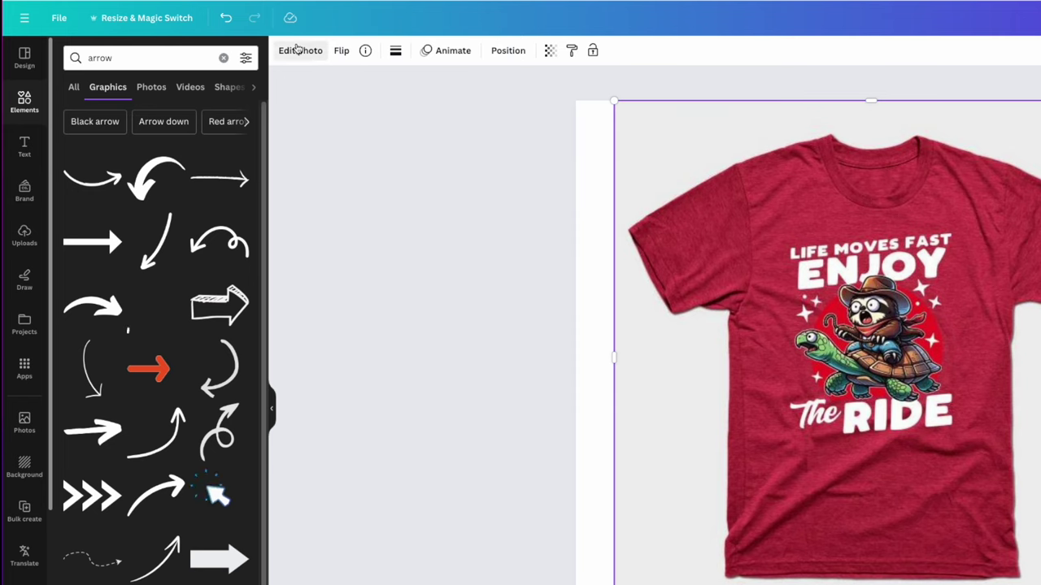
pyautogui.click(209, 71)
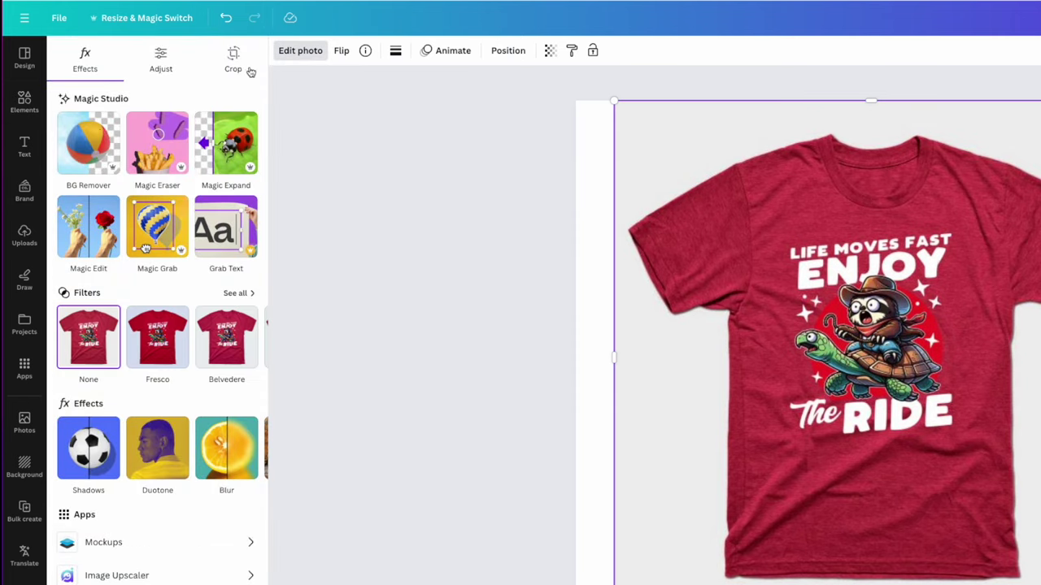
pyautogui.click(95, 140)
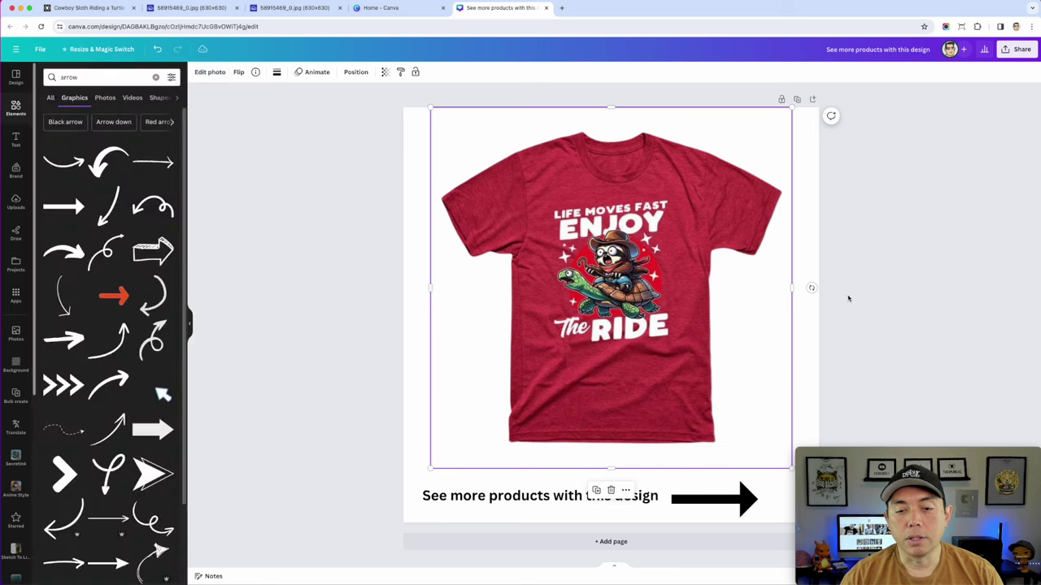
pyautogui.click(850, 272)
pyautogui.moveTo(622, 275); pyautogui.dragTo(622, 288)
pyautogui.click(906, 230)
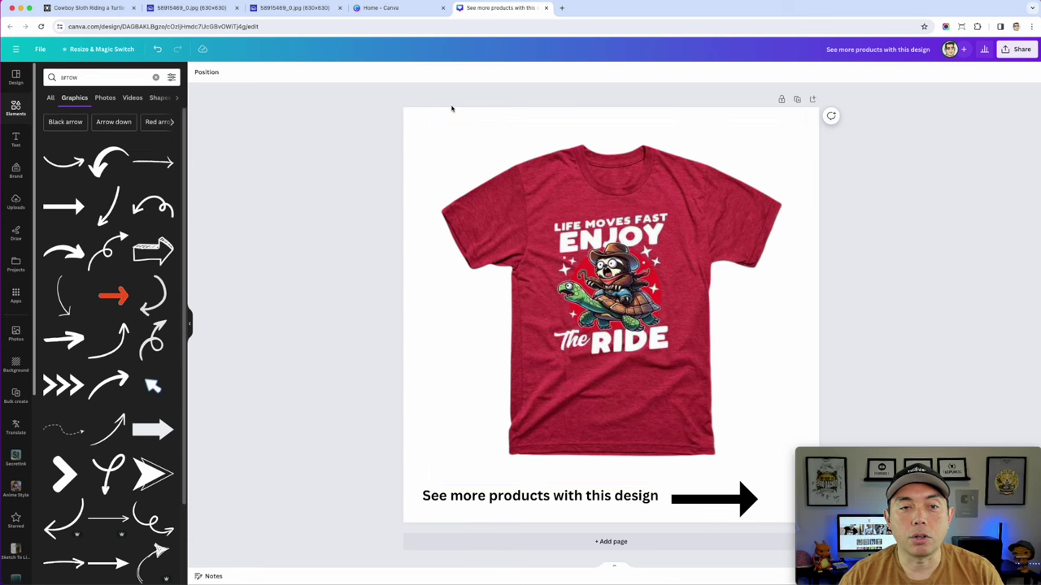
# - Try green #b9cc55 as the page background color and settle on the solid orange default color
pyautogui.click(429, 121)
pyautogui.click(198, 74)
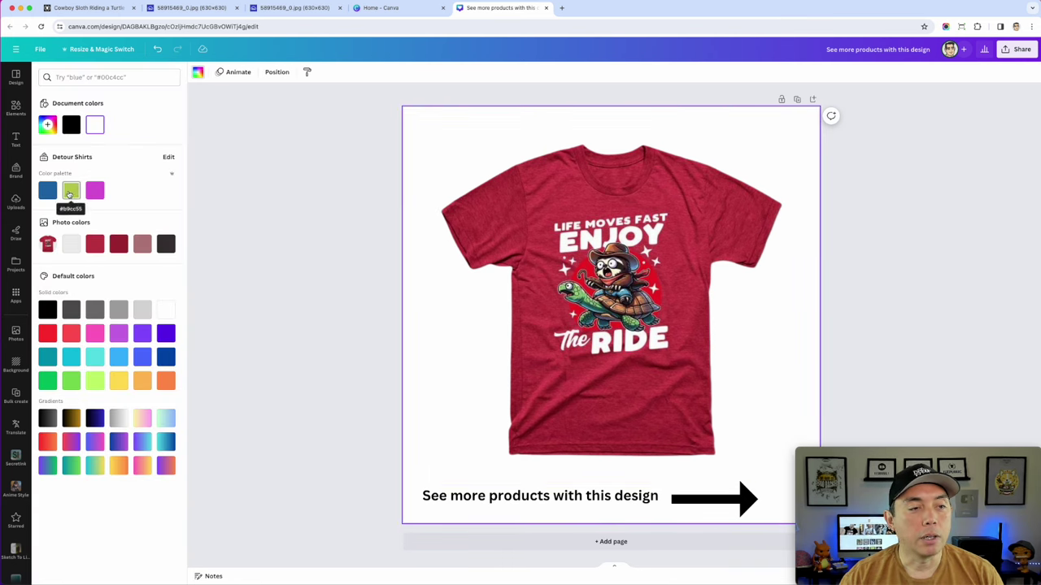
pyautogui.click(70, 192)
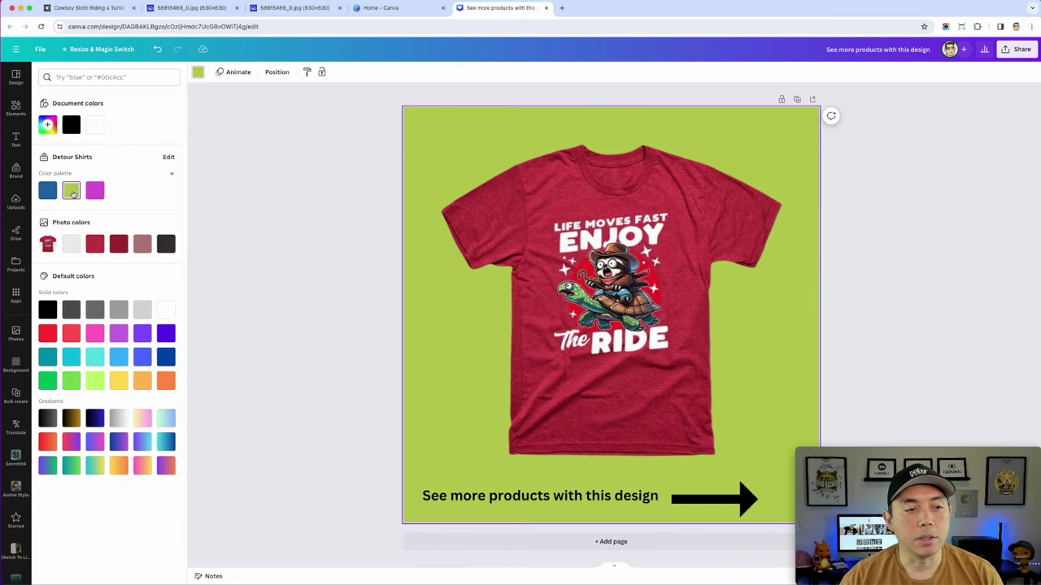
pyautogui.click(166, 381)
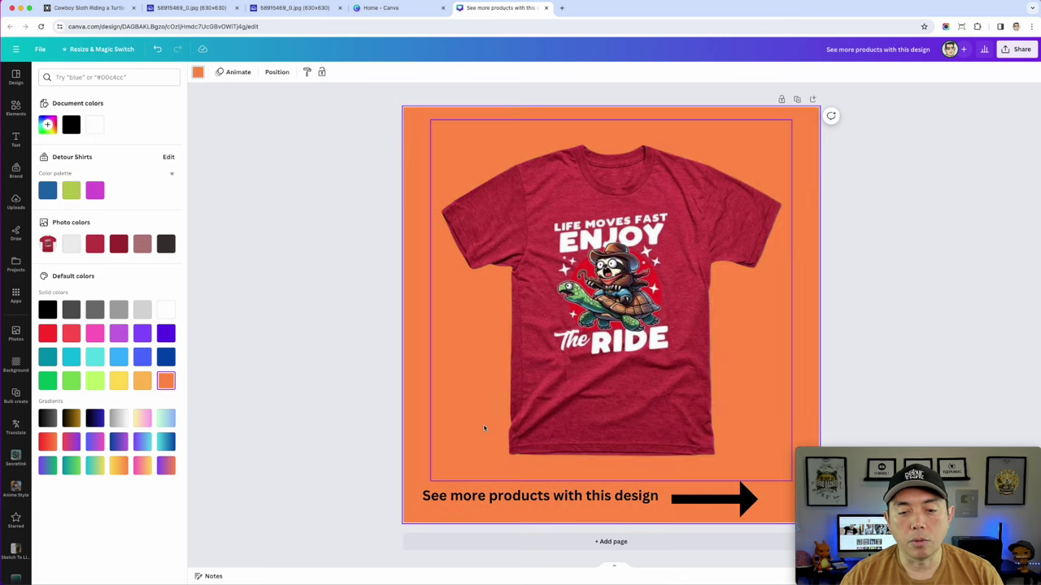
pyautogui.click(521, 496)
pyautogui.click(714, 497)
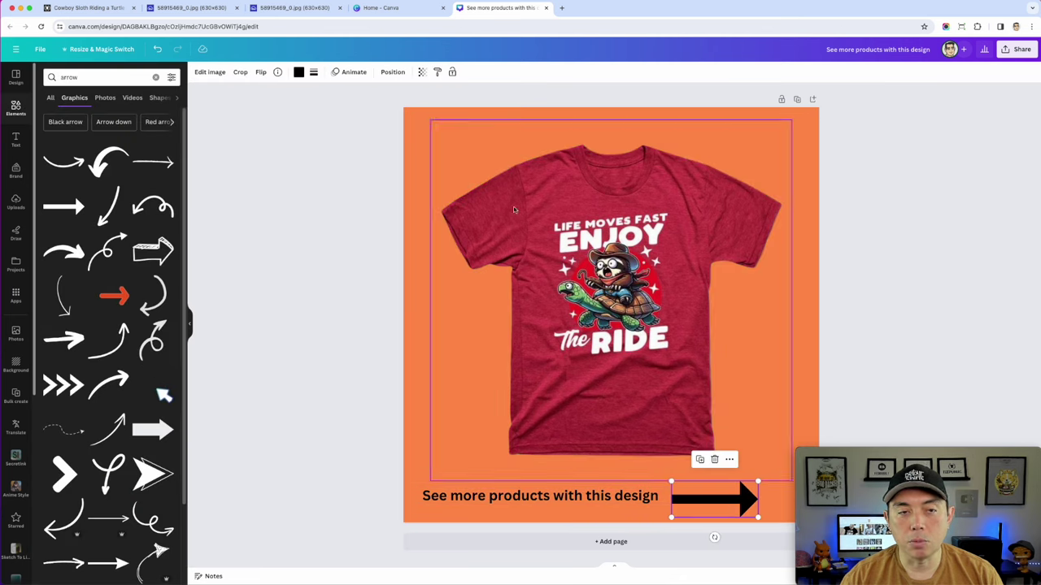
# - Try the light gray photo color on the arrow, and recolor the heading text and the arrow white
pyautogui.click(298, 72)
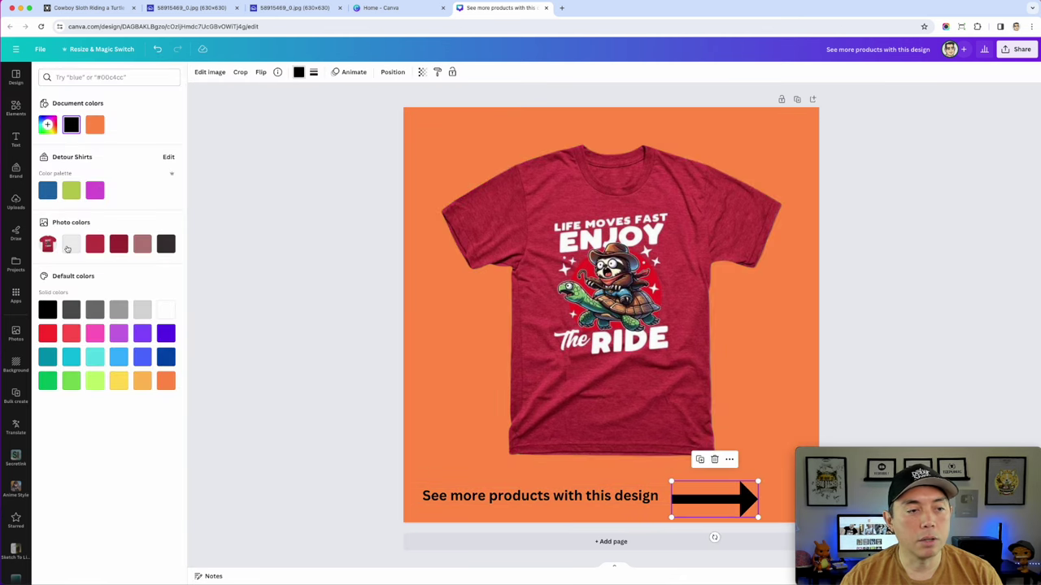
pyautogui.click(69, 246)
pyautogui.click(675, 487)
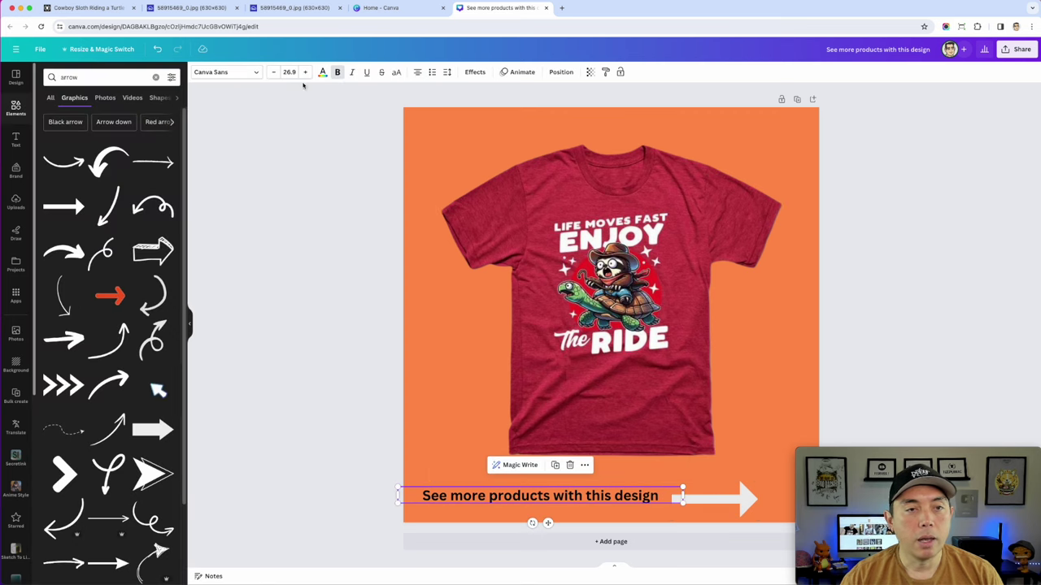
pyautogui.click(322, 73)
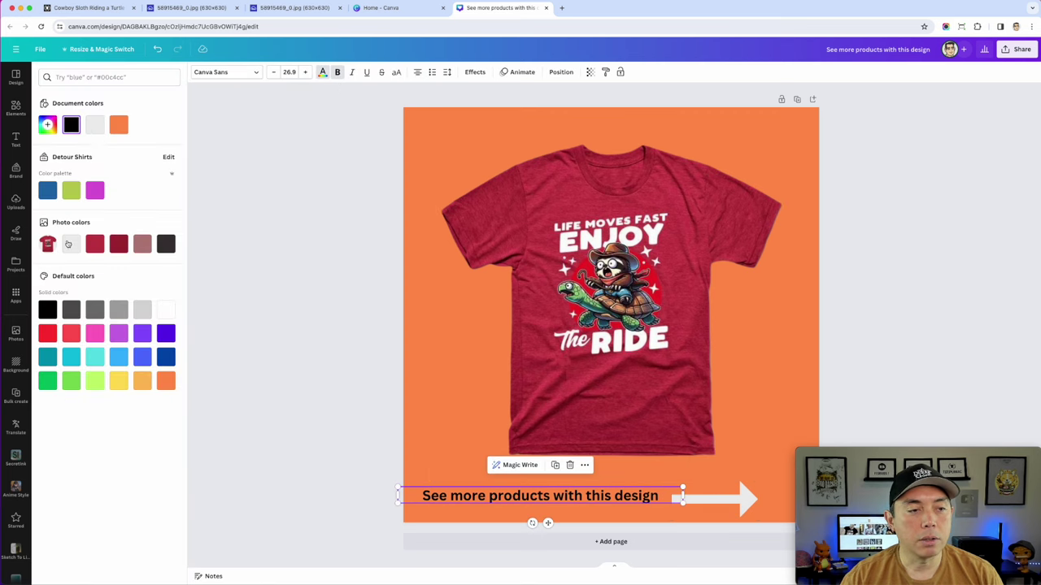
pyautogui.click(165, 310)
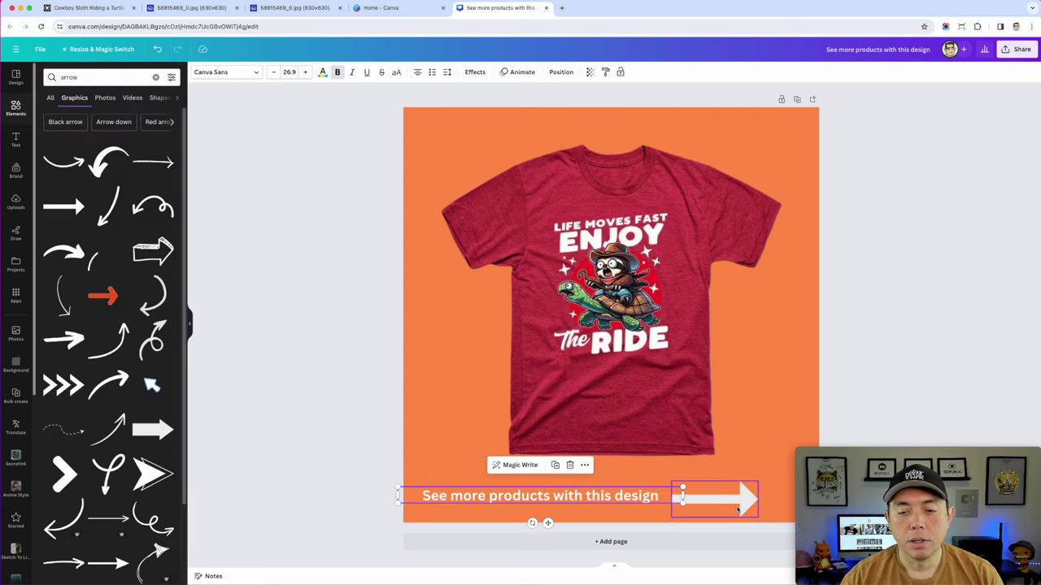
pyautogui.click(714, 498)
pyautogui.click(300, 72)
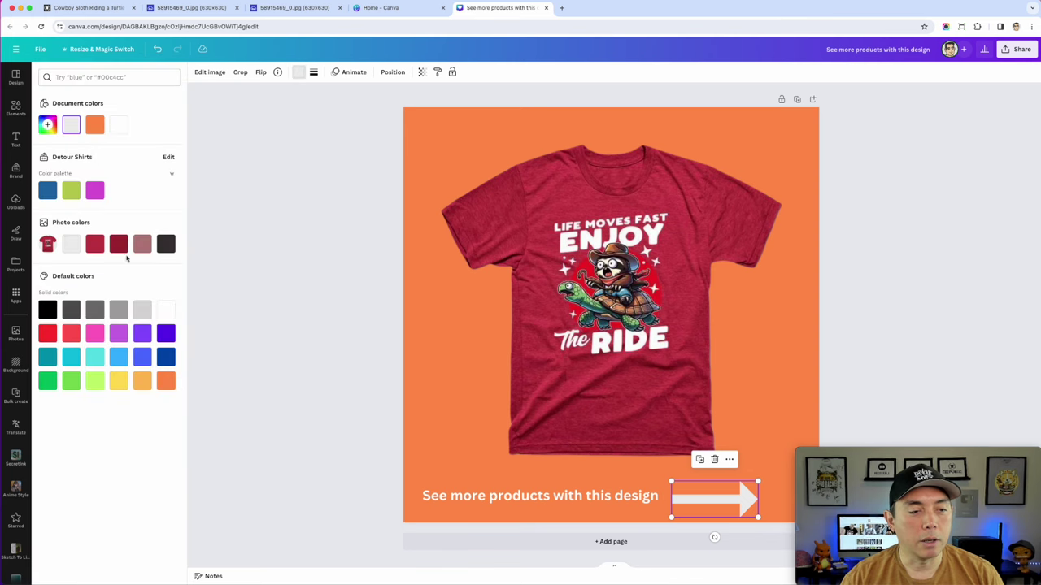
# - Shift the arrow toward the page's right edge, level with the heading, and widen the heading's text box to enlarge the text
pyautogui.moveTo(736, 502); pyautogui.dragTo(761, 495)
pyautogui.click(640, 507)
pyautogui.moveTo(683, 485); pyautogui.dragTo(702, 487)
pyautogui.click(747, 486)
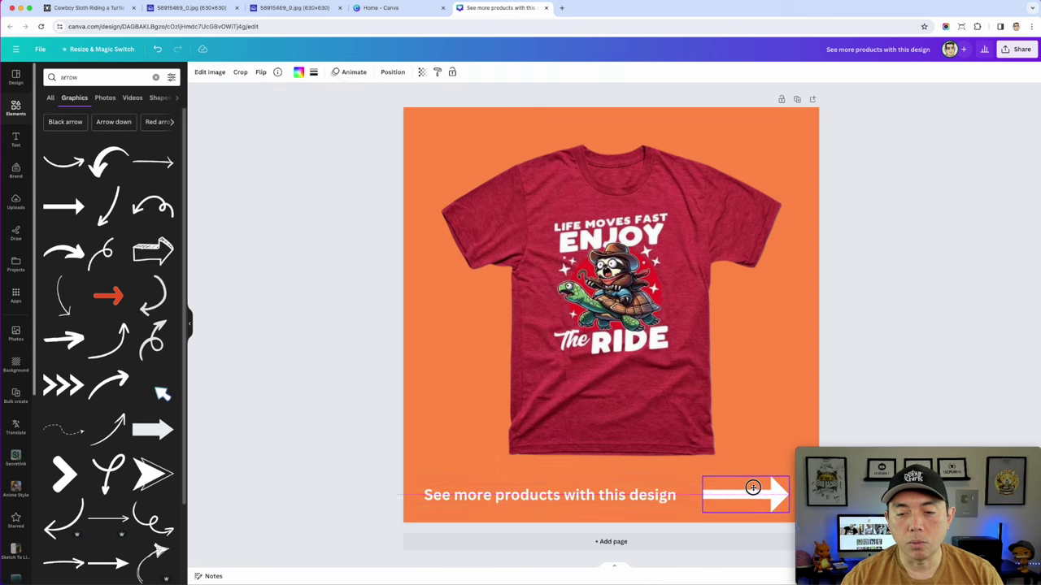
pyautogui.click(306, 284)
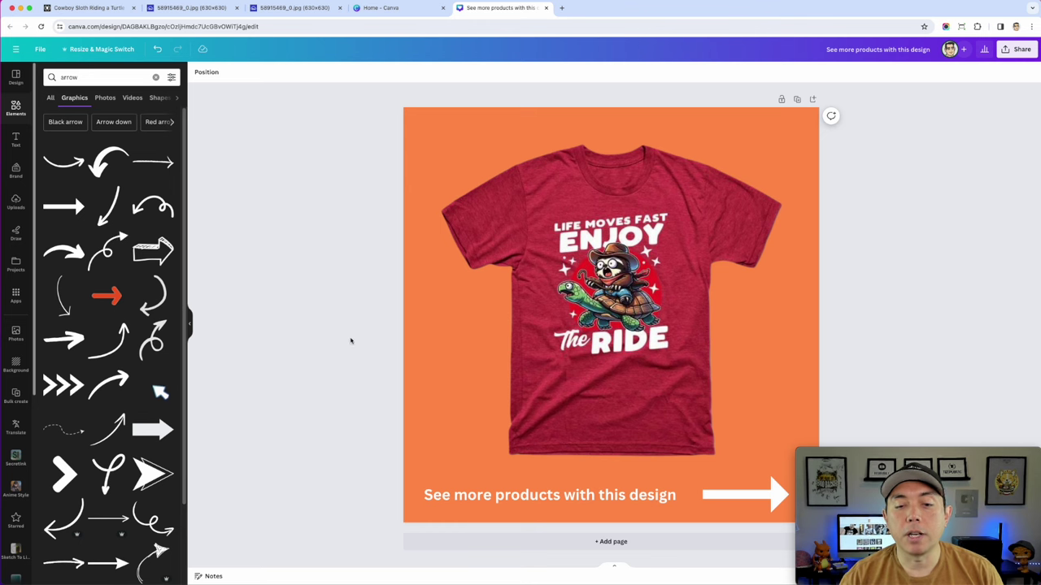
# - Add a second page to the post and place the red hoodie mockup image on it
pyautogui.click(583, 549)
pyautogui.click(964, 383)
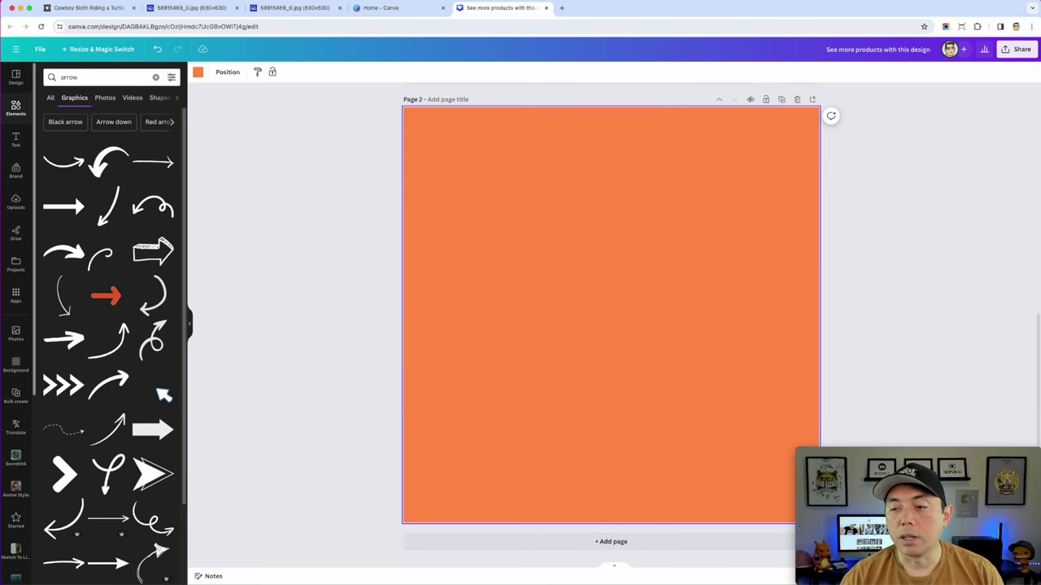
pyautogui.moveTo(154, 387); pyautogui.dragTo(591, 231)
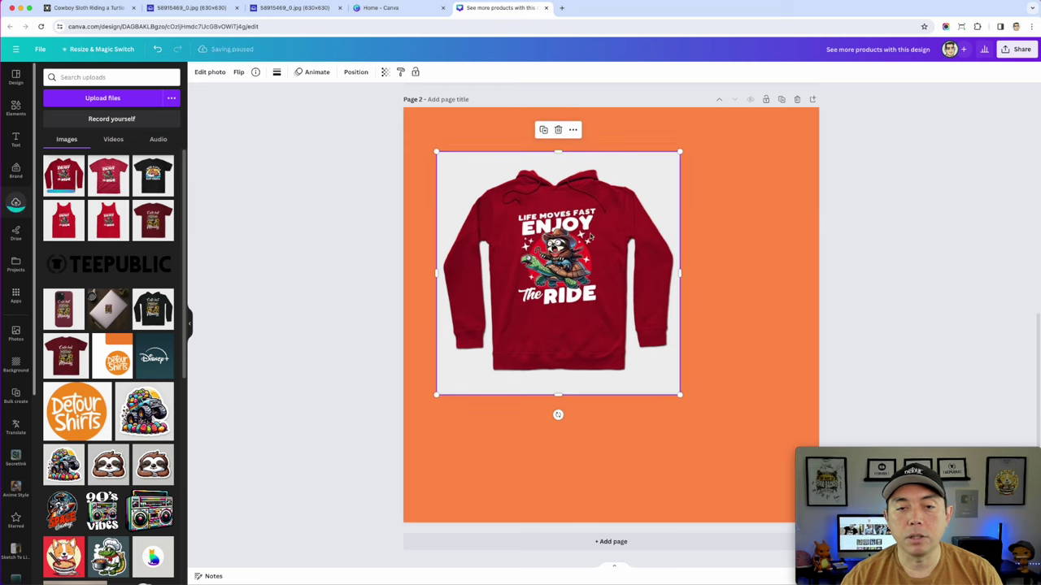
# - Enlarge the hoodie photo to nearly fill the second page and remove its background with BG Remover
pyautogui.moveTo(680, 395); pyautogui.dragTo(788, 490)
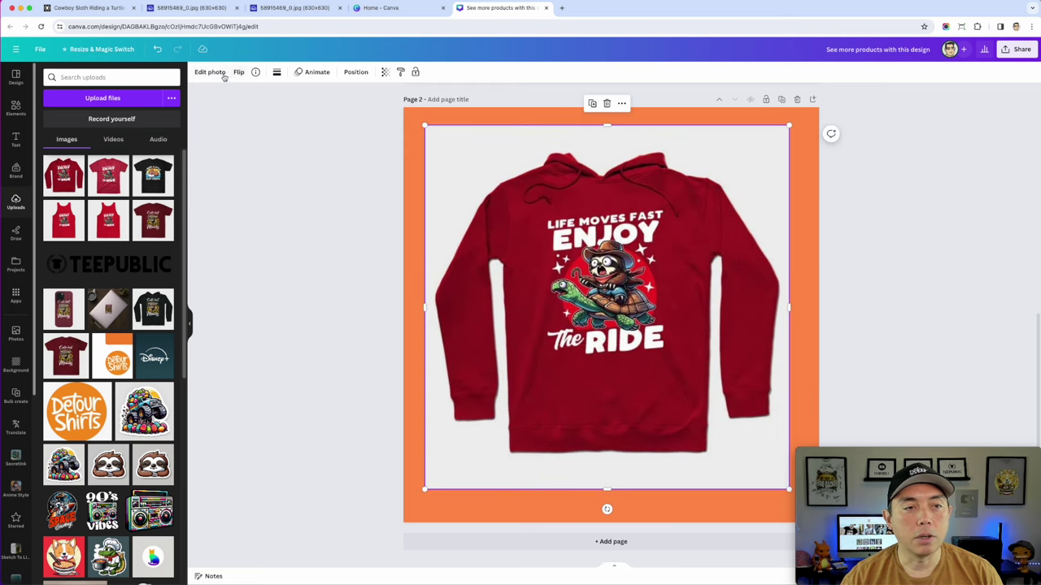
pyautogui.click(210, 72)
pyautogui.click(80, 130)
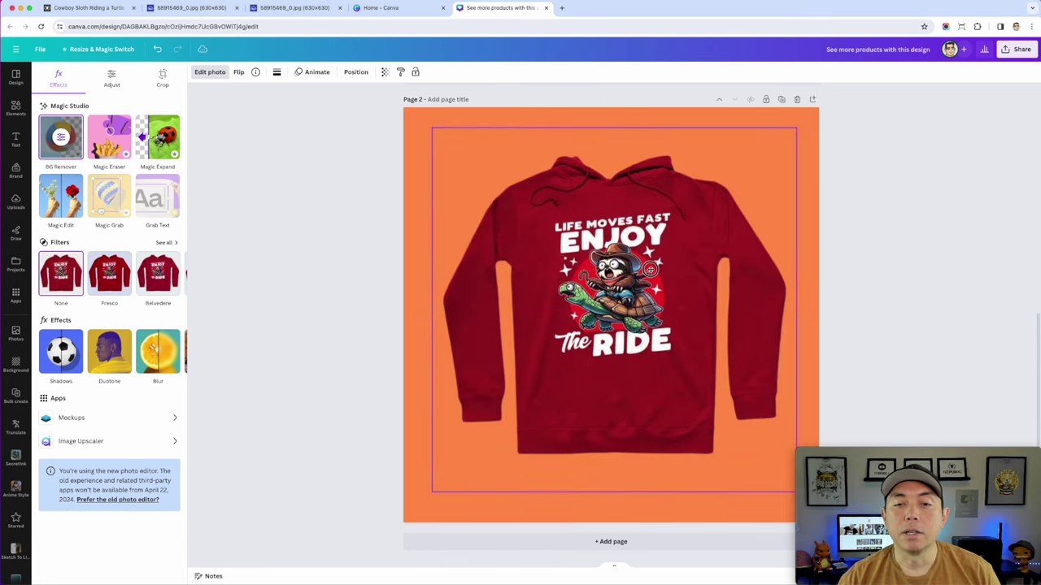
# - Try dark gray, purple and yellow-to-pink gradient backgrounds on the hoodie page and settle on the brand palette's magenta
pyautogui.click(414, 115)
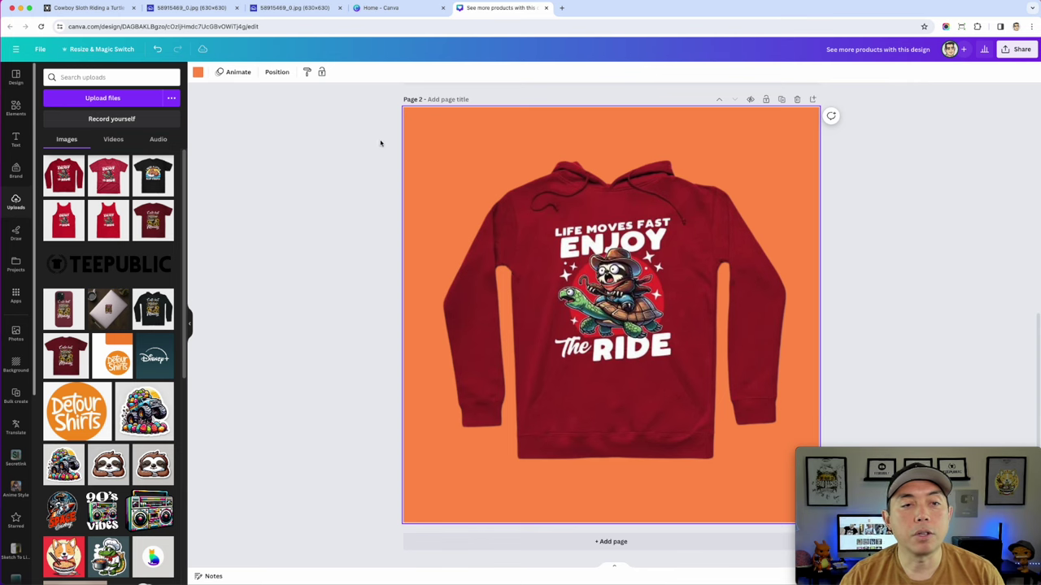
pyautogui.click(198, 72)
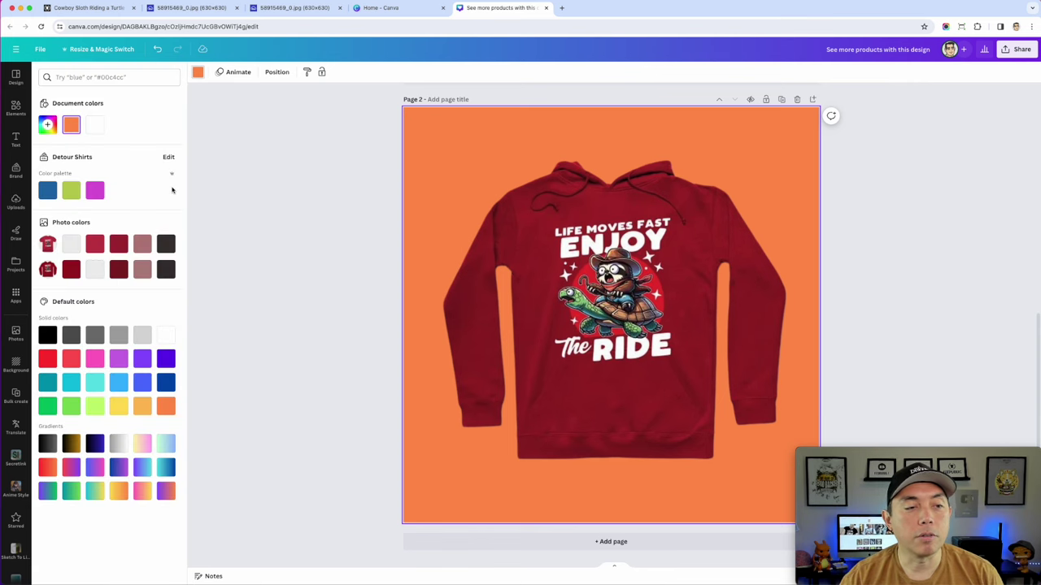
pyautogui.click(162, 244)
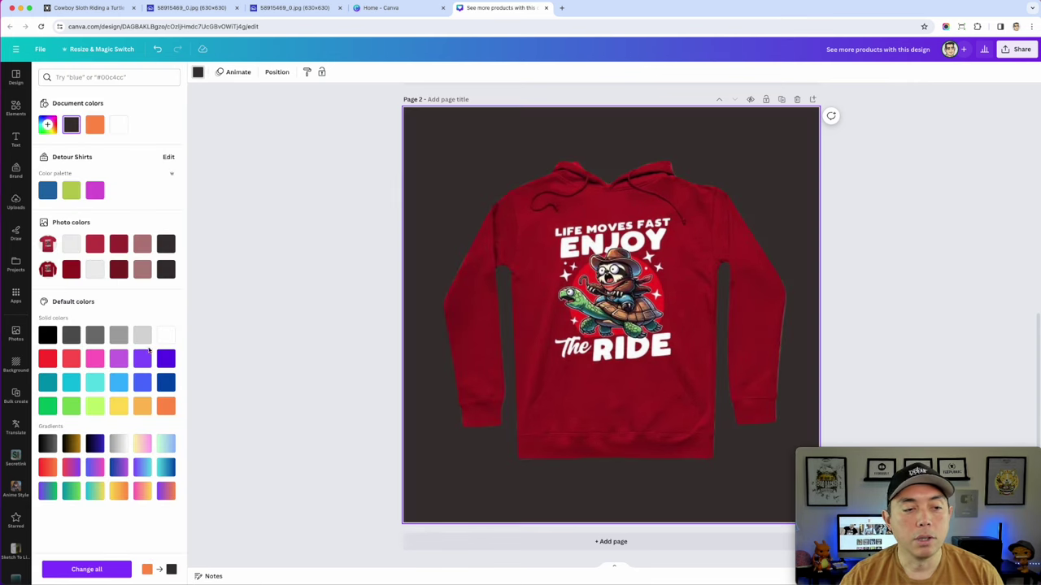
pyautogui.click(145, 358)
pyautogui.click(119, 359)
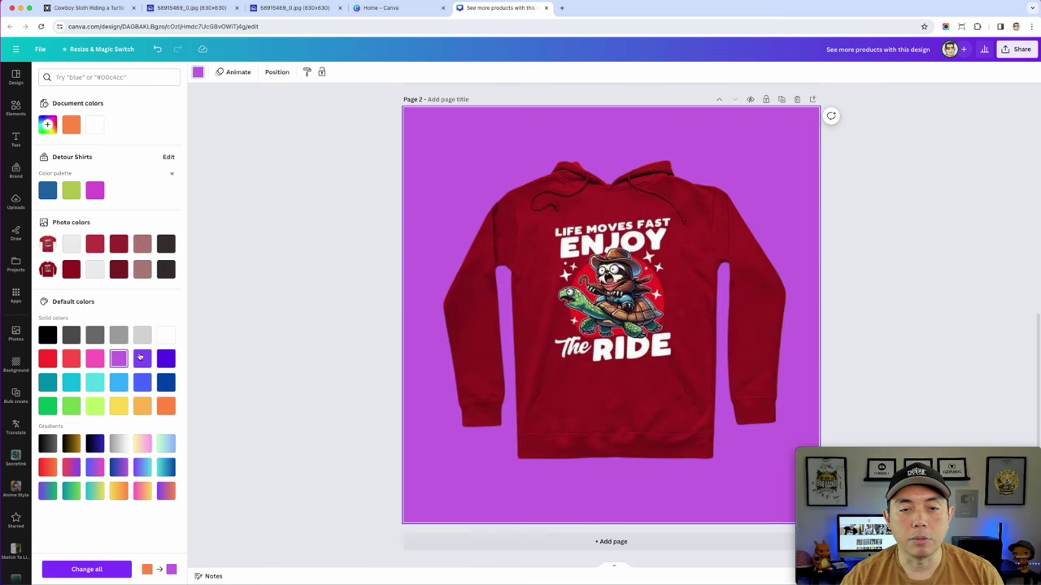
pyautogui.click(143, 443)
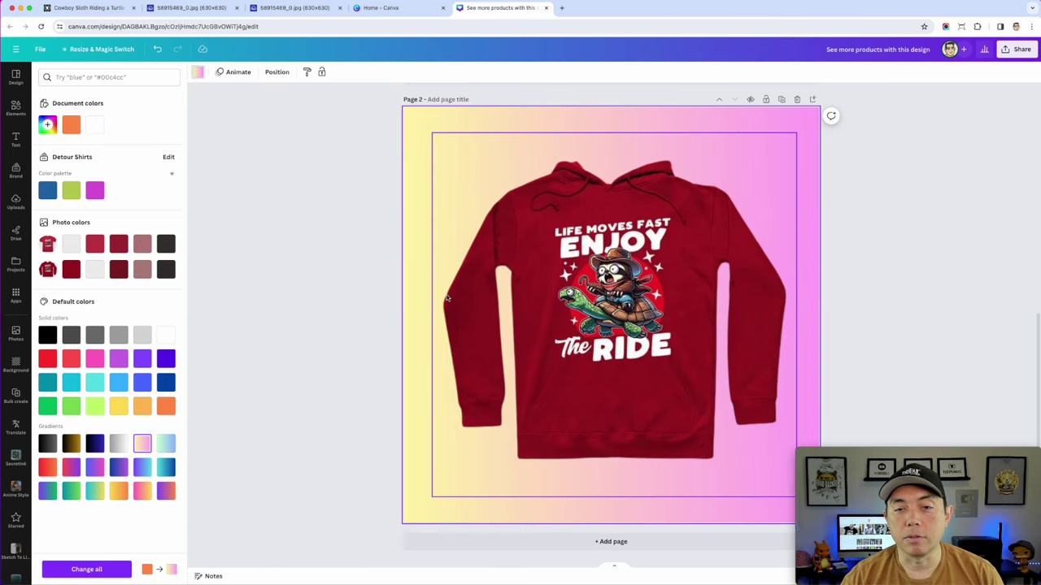
pyautogui.click(94, 190)
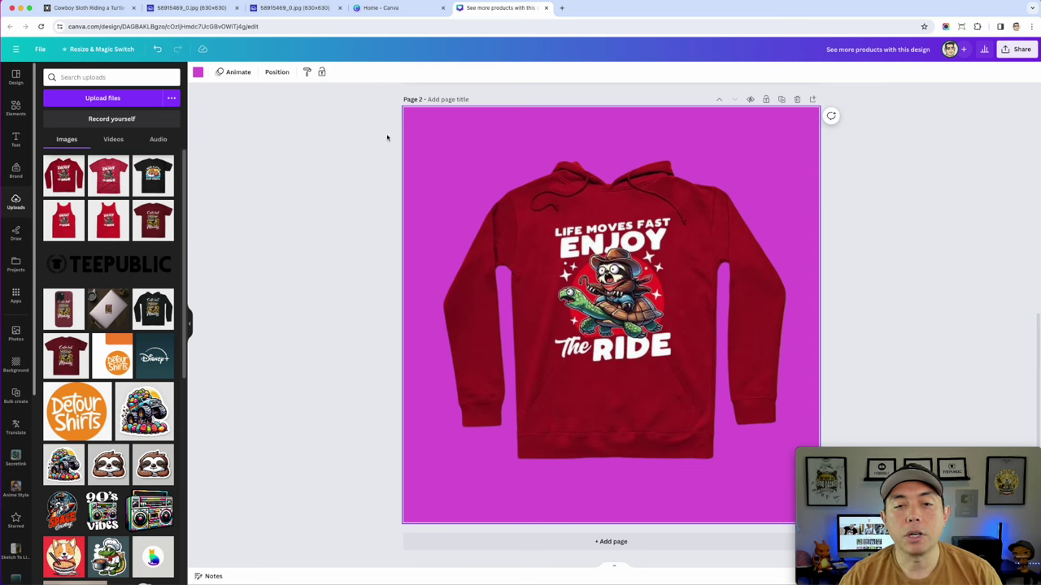
# - Add a third page after the hoodie page and place the black mug mockup image on it
pyautogui.scroll(5, 335, 123)
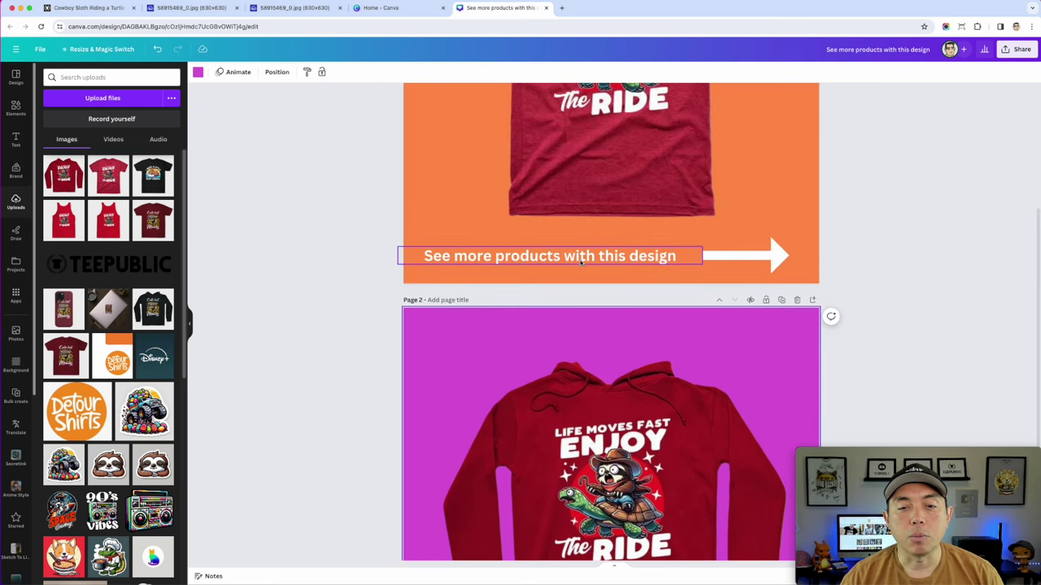
pyautogui.scroll(-5, 651, 313)
pyautogui.scroll(-5, 631, 391)
pyautogui.moveTo(1040, 260); pyautogui.dragTo(651, 260)
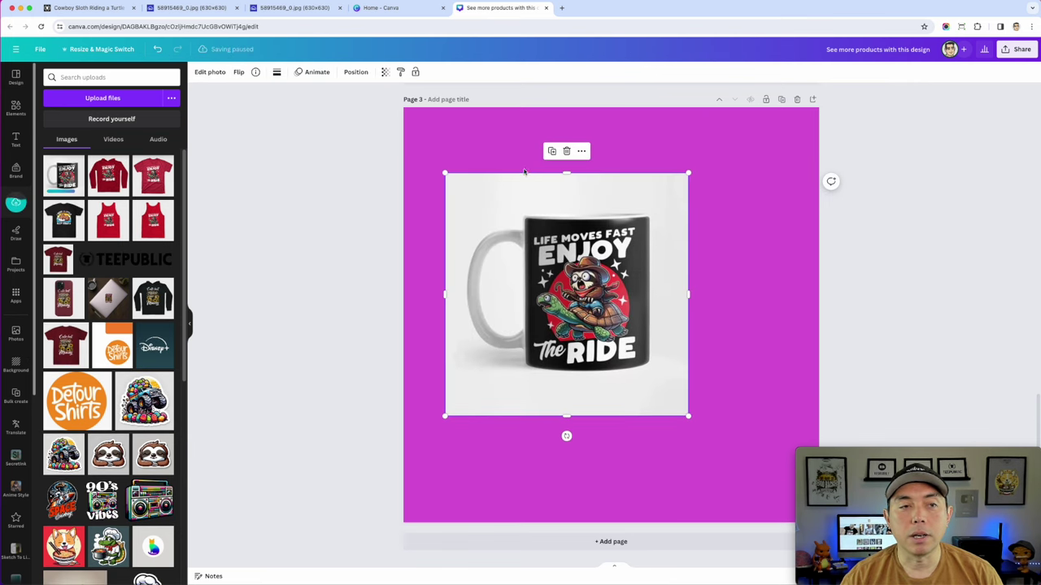
# - Remove the mug photo's background with BG Remover, then enlarge the mug and center it on the page
pyautogui.click(210, 71)
pyautogui.click(61, 138)
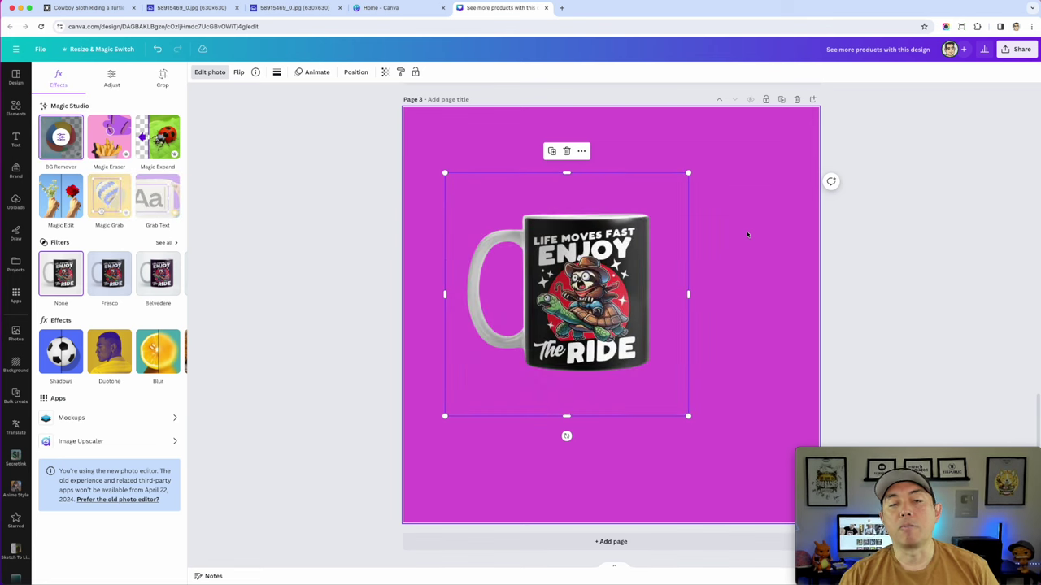
pyautogui.moveTo(688, 417); pyautogui.dragTo(789, 517)
pyautogui.moveTo(731, 455); pyautogui.dragTo(710, 421)
pyautogui.click(655, 193)
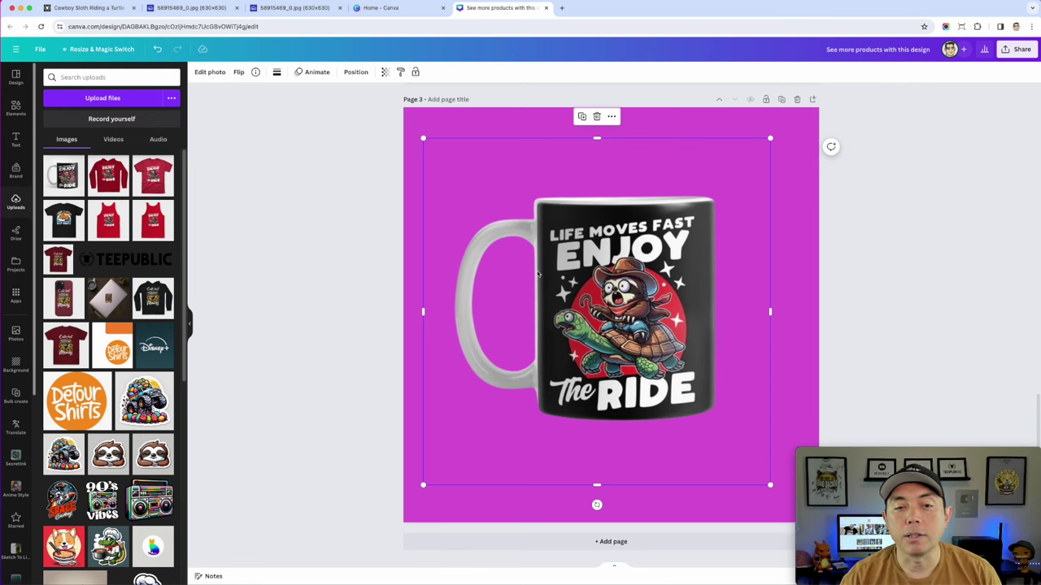
# - Add a fourth page with the black phone case mockup and remove the photo's background with BG Remover
pyautogui.click(639, 542)
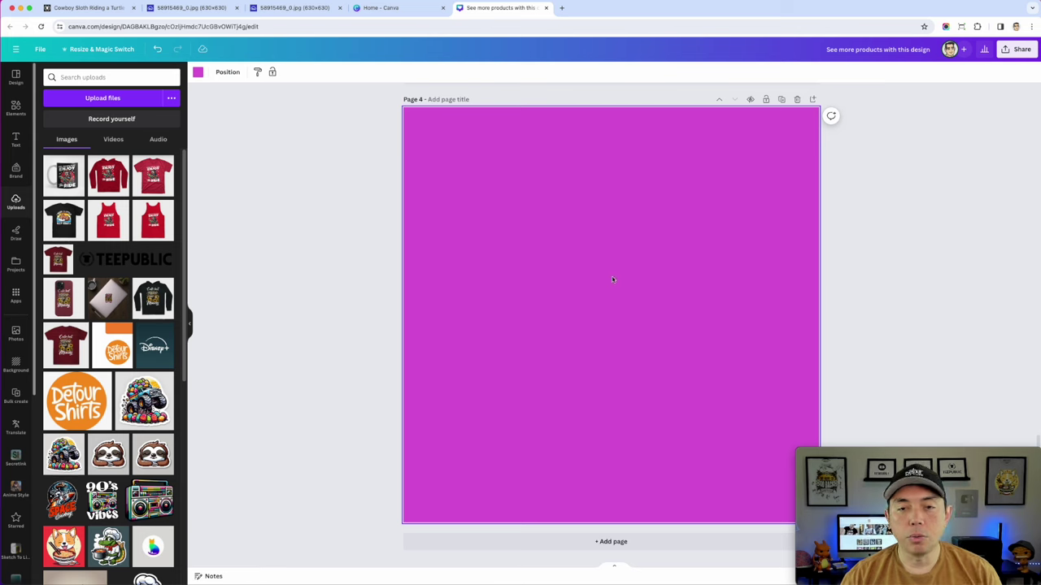
pyautogui.press('super+v')
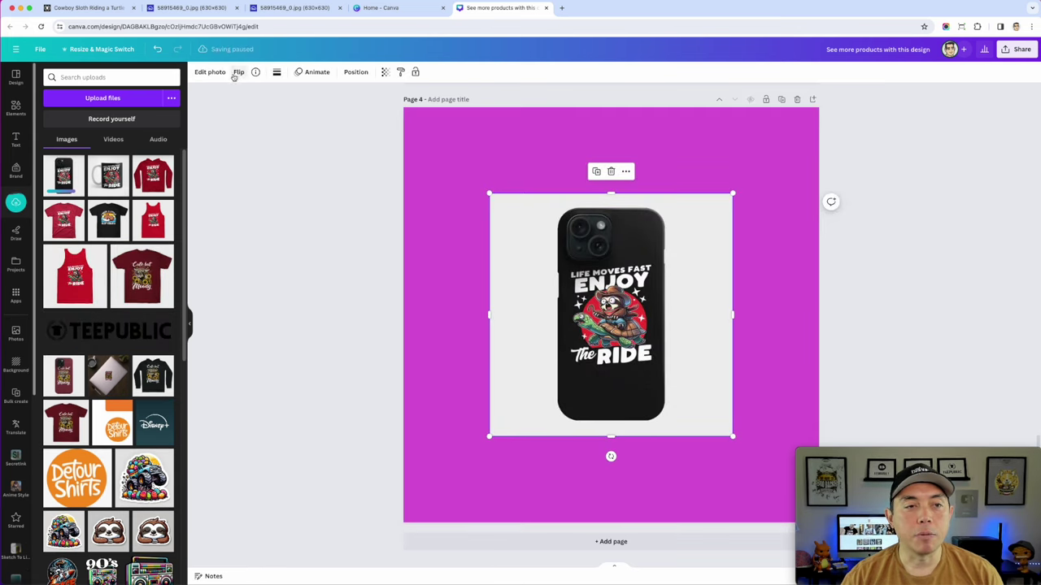
pyautogui.click(210, 72)
pyautogui.click(60, 137)
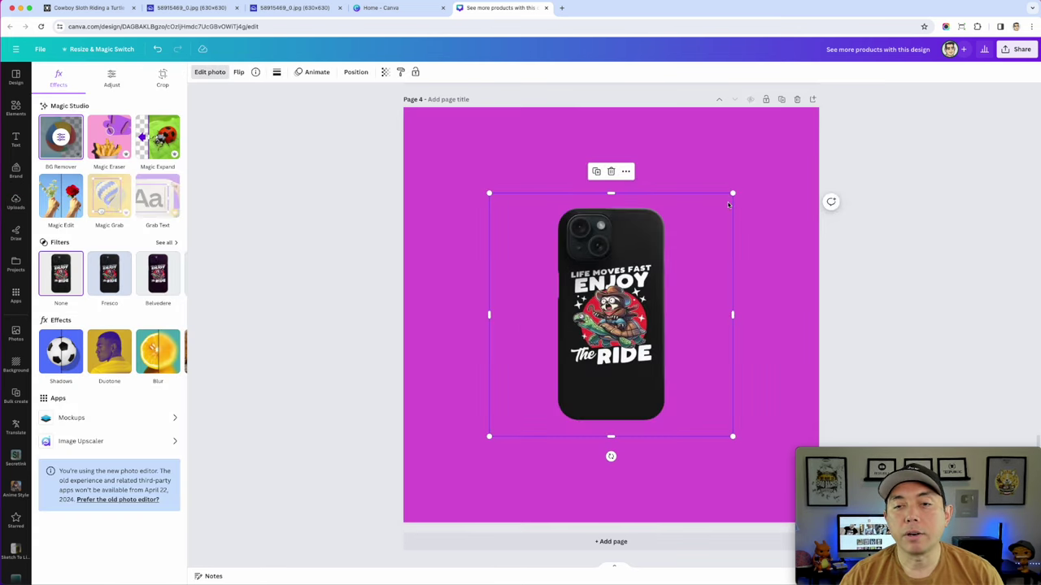
# - Enlarge the phone case and center it on the fourth page
pyautogui.moveTo(732, 194); pyautogui.dragTo(868, 123)
pyautogui.moveTo(701, 234); pyautogui.dragTo(663, 275)
pyautogui.click(409, 209)
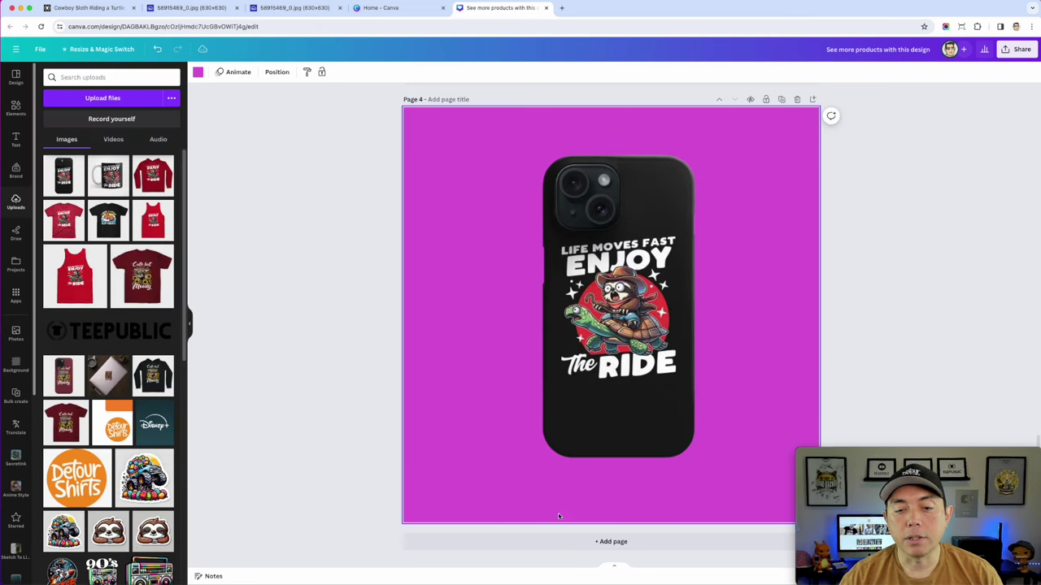
# - Review the post's pages from the phone case back up to the T-shirt cover page
pyautogui.scroll(10, 617, 253)
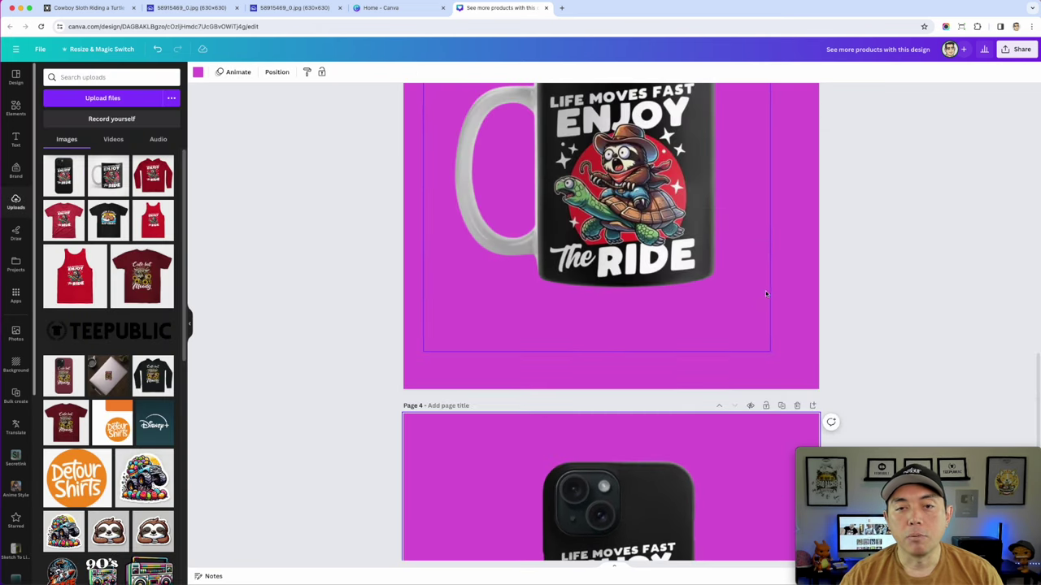
pyautogui.scroll(8, 763, 319)
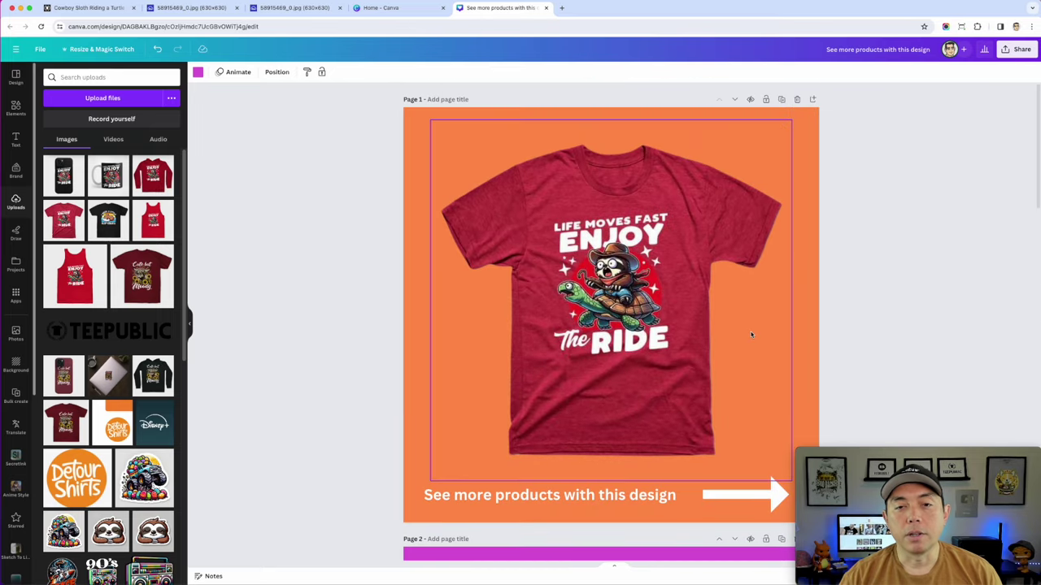
pyautogui.scroll(-6, 751, 334)
pyautogui.scroll(5, 750, 334)
pyautogui.scroll(1, 750, 333)
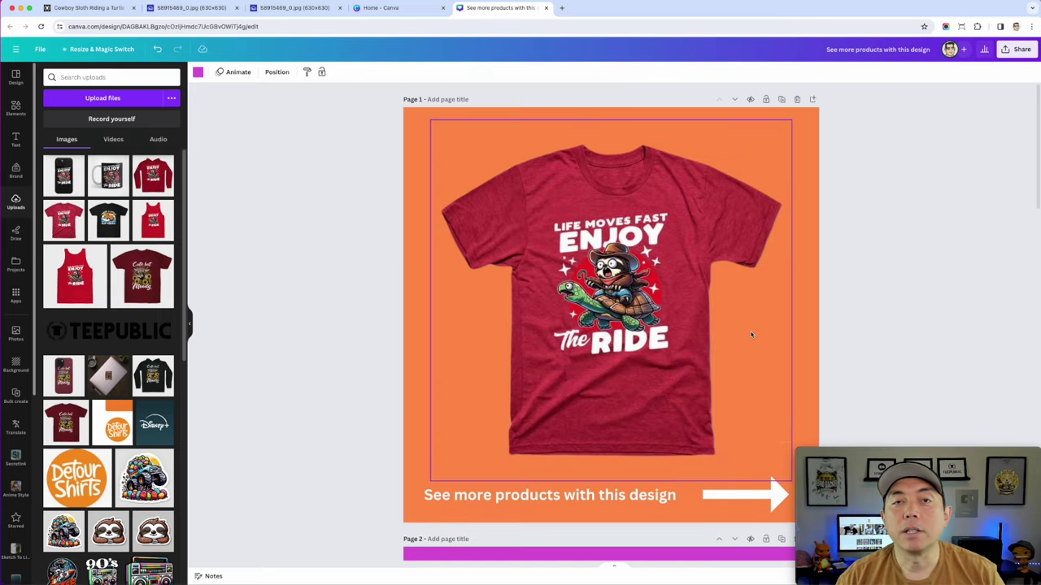
pyautogui.click(678, 173)
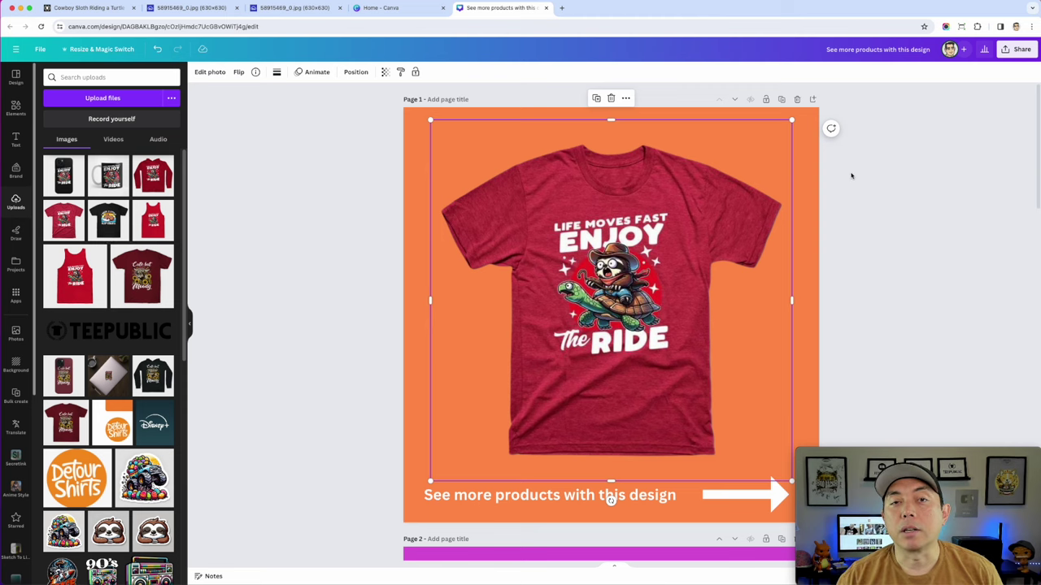
pyautogui.scroll(-3, 942, 251)
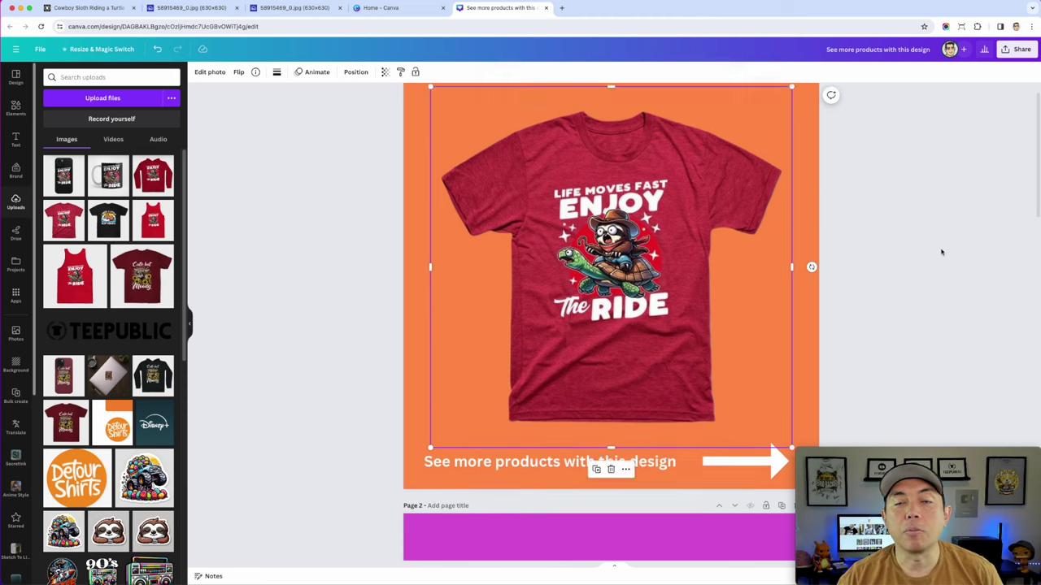
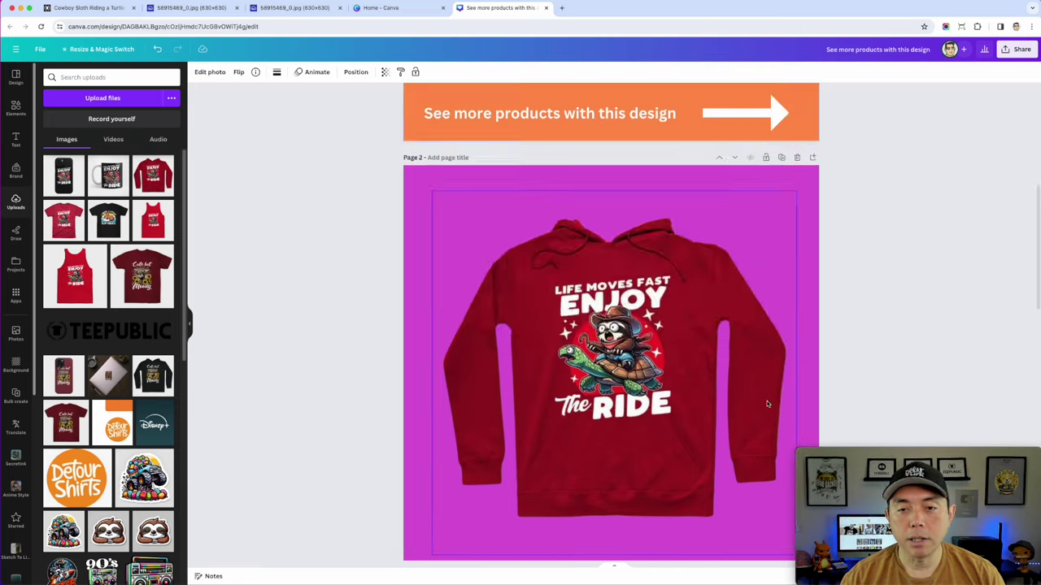
# - Paste the mug onto the first page, scale it down, and position it below the T-shirt
pyautogui.hotkey('ctrl', 'v')
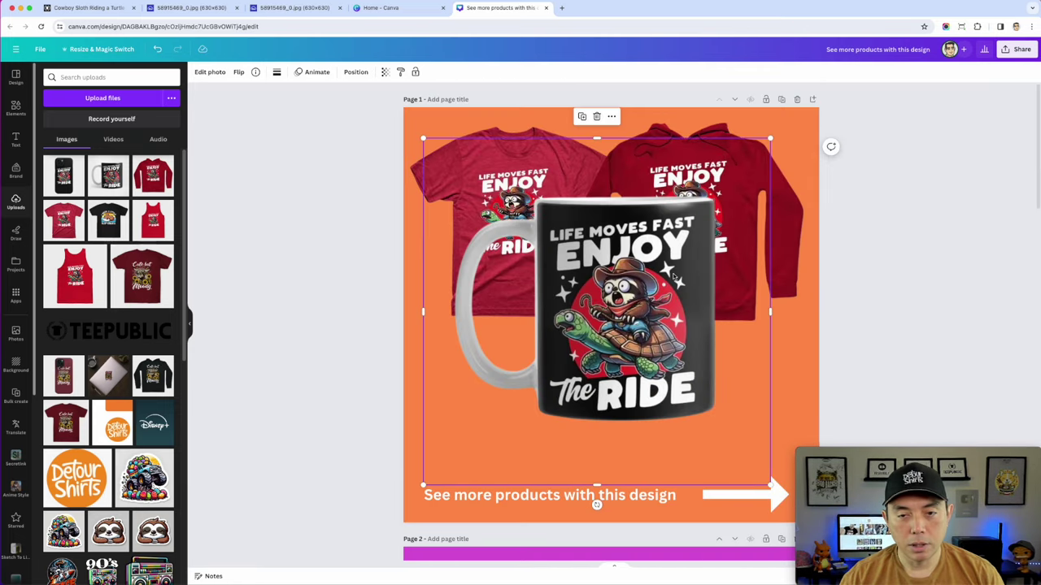
pyautogui.moveTo(768, 140); pyautogui.dragTo(615, 282)
pyautogui.moveTo(583, 344); pyautogui.dragTo(556, 340)
# - Copy the phone case from the fourth page onto the first page, scale it down, and position it beside the mug with both below the shirts
pyautogui.scroll(-12, 895, 260)
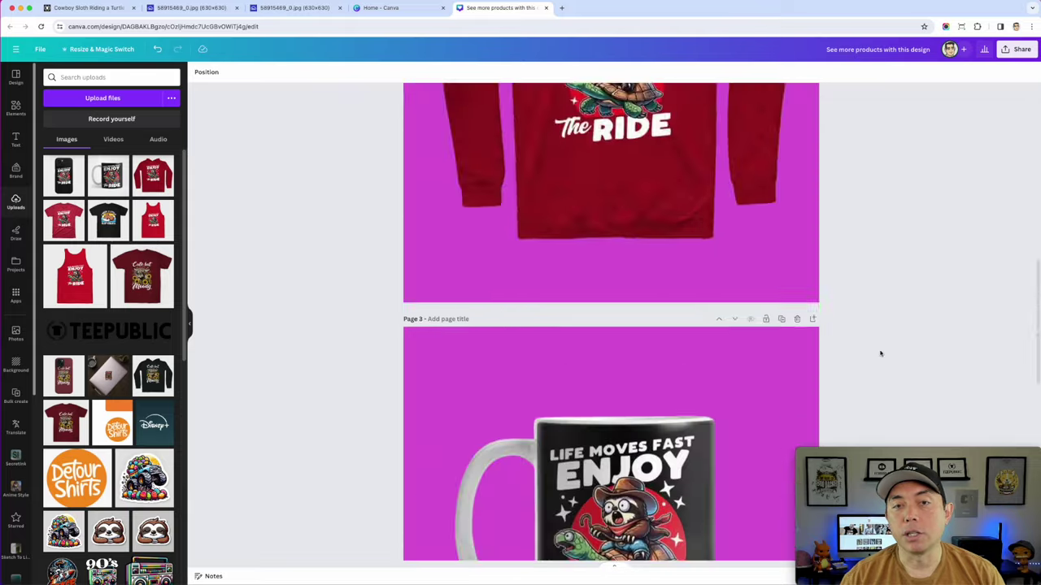
pyautogui.click(636, 422)
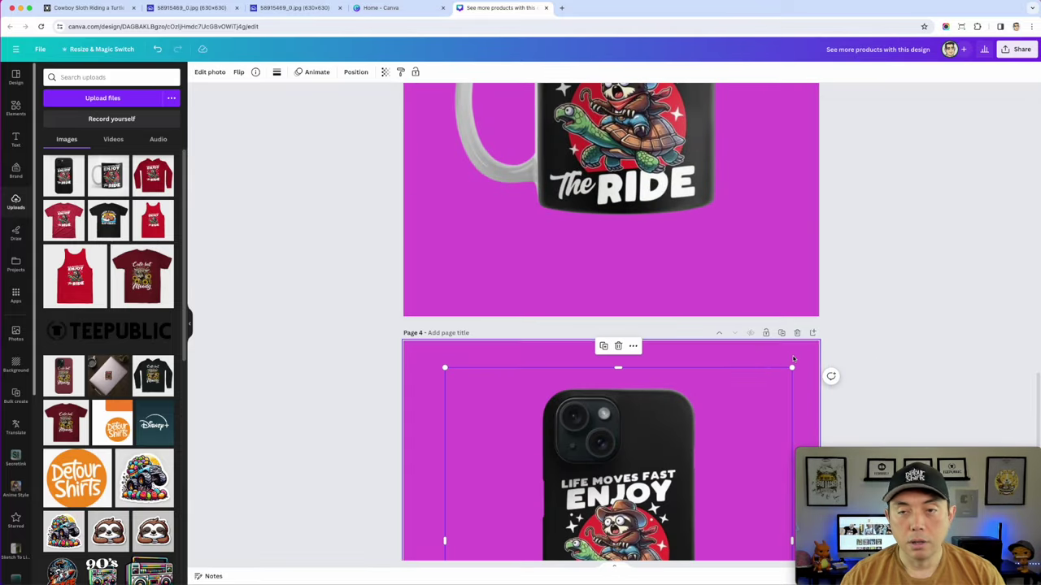
pyautogui.scroll(5, 773, 386)
pyautogui.scroll(6, 772, 385)
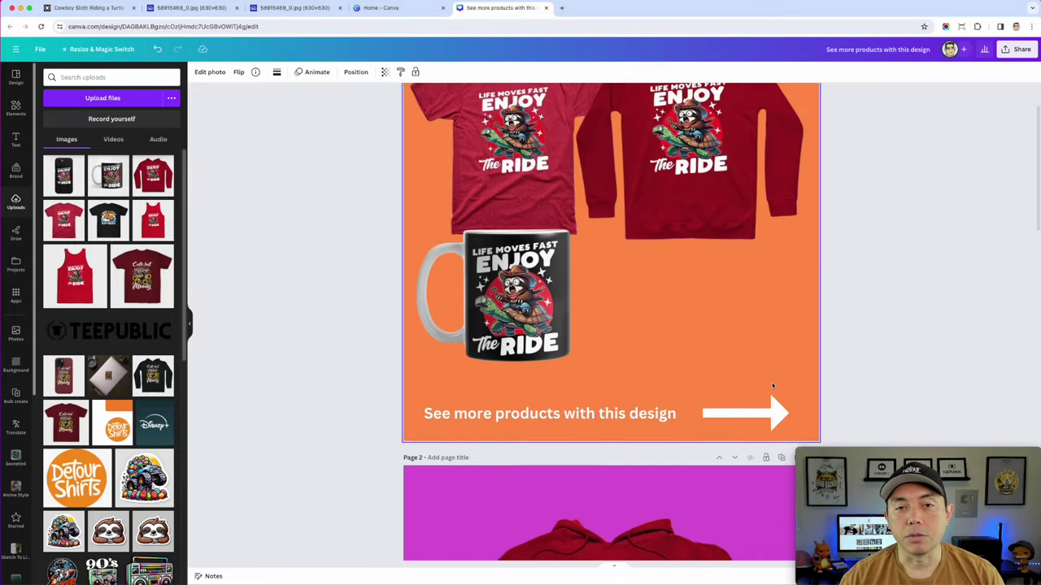
pyautogui.click(648, 209)
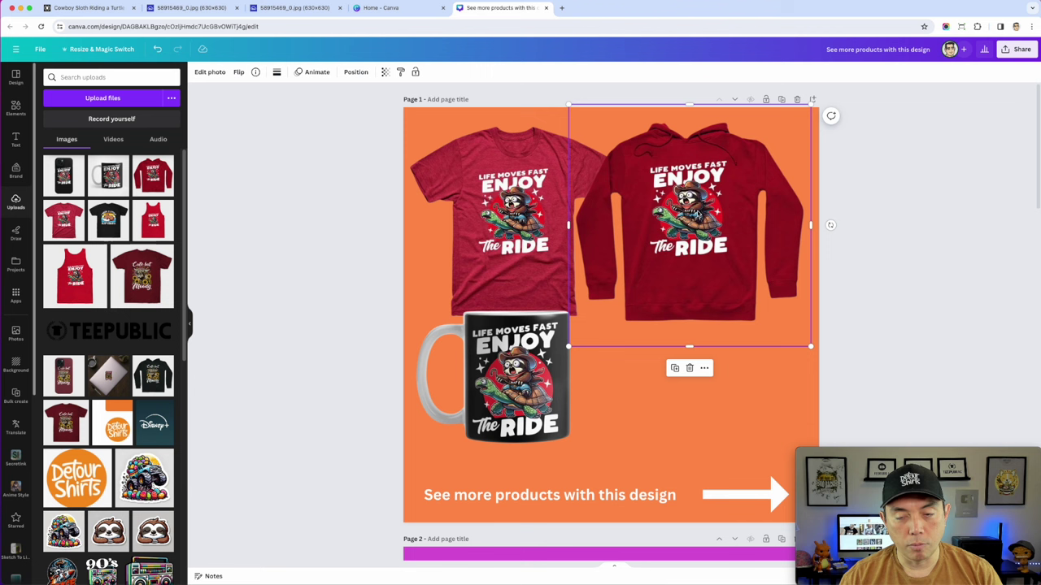
pyautogui.hotkey('ctrl', 'v')
pyautogui.moveTo(792, 134); pyautogui.dragTo(639, 279)
pyautogui.moveTo(563, 336); pyautogui.dragTo(711, 334)
pyautogui.moveTo(504, 374); pyautogui.dragTo(512, 387)
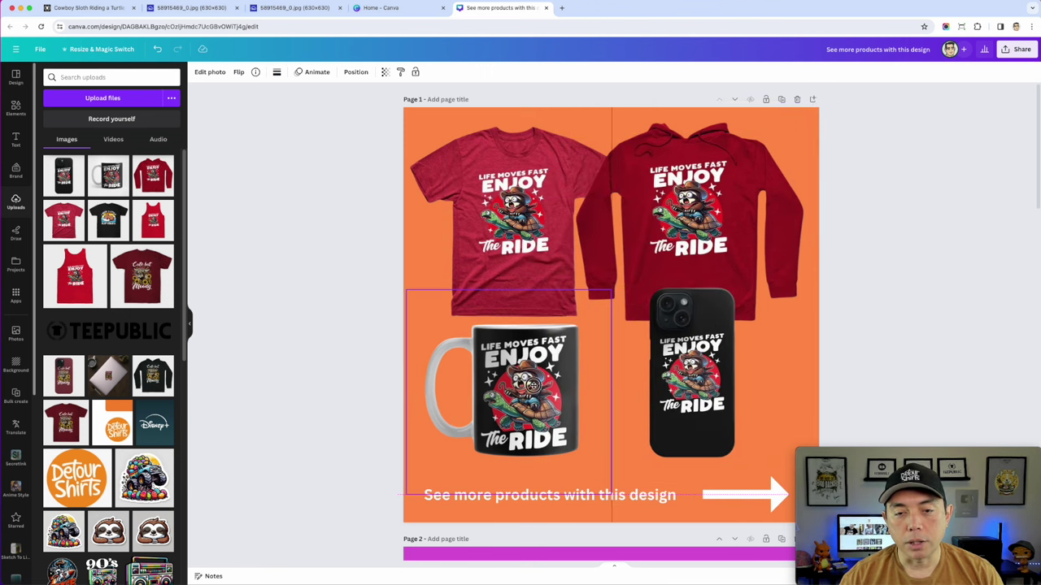
pyautogui.click(925, 257)
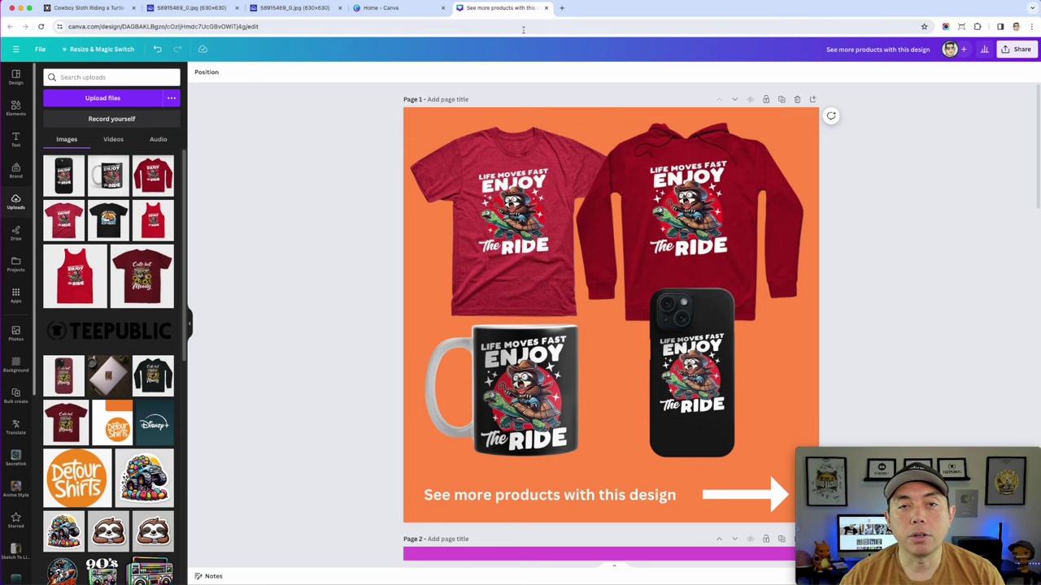
# - Search Google Images for "teepublic logo" in a new browser tab and open the wide transparent TeePublic logo
pyautogui.click(562, 9)
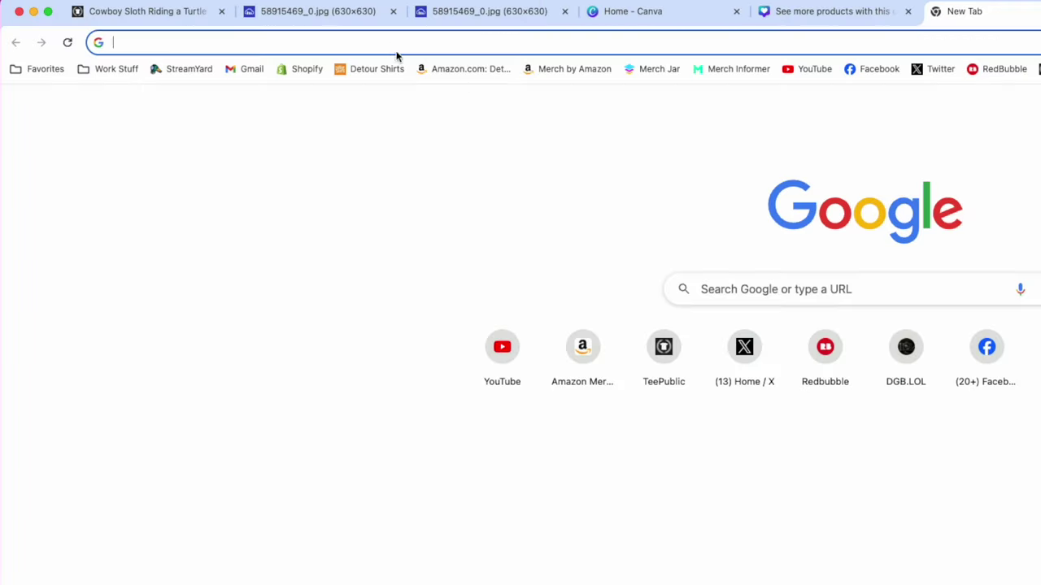
pyautogui.click(235, 31)
pyautogui.write('tee')
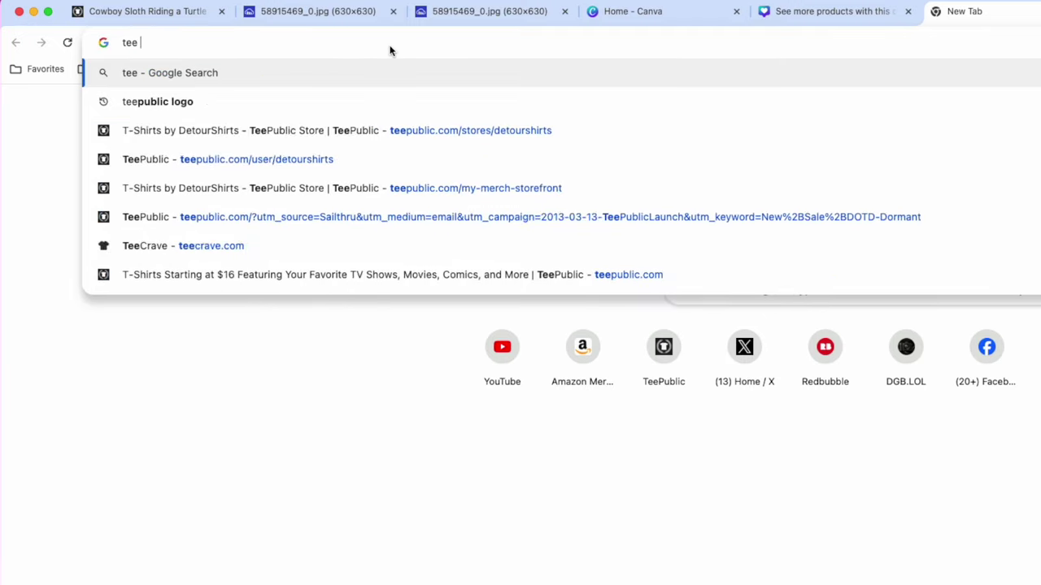
pyautogui.write('public logo')
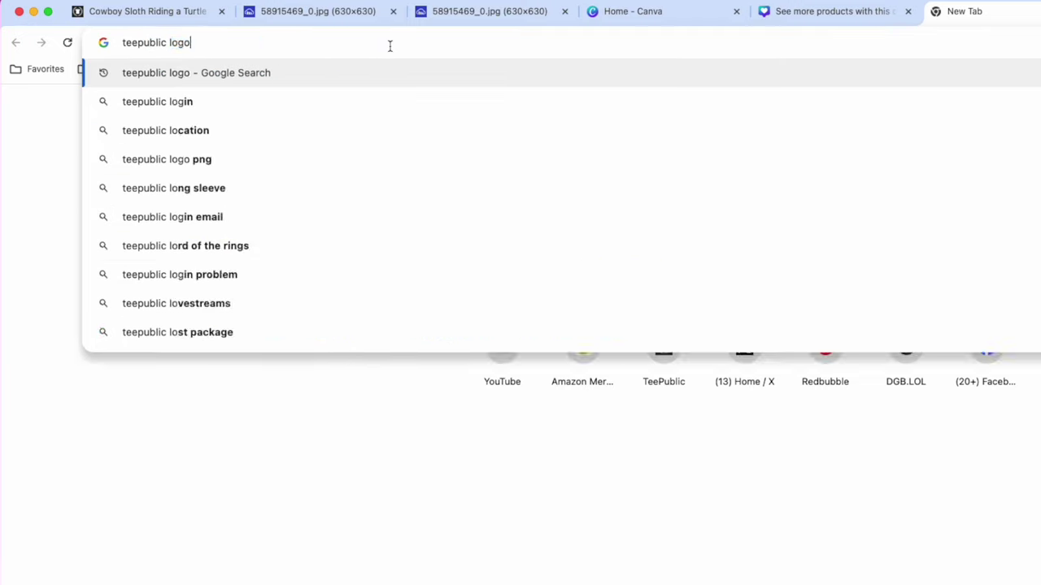
pyautogui.press('Return')
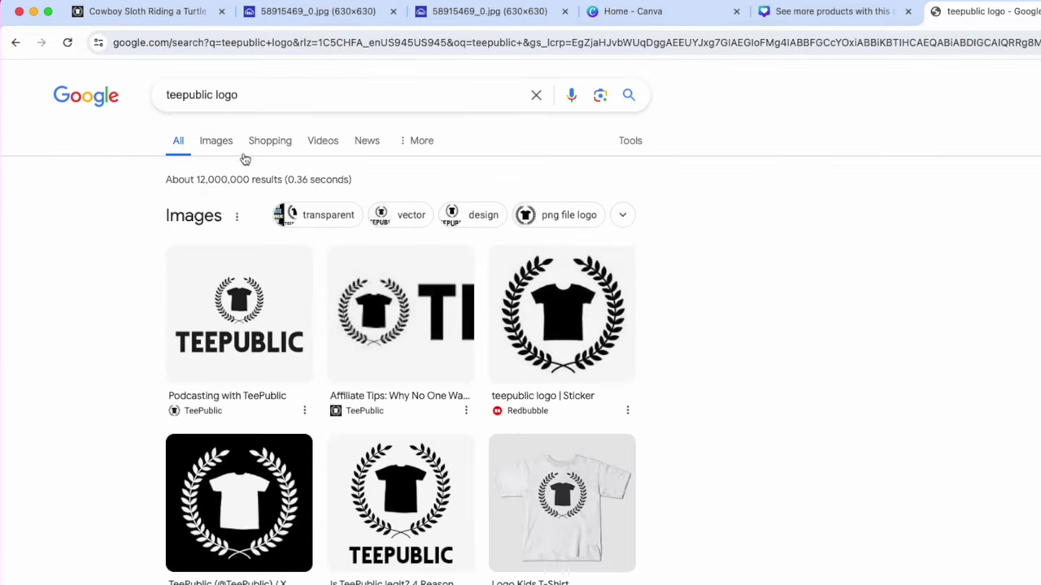
pyautogui.click(216, 142)
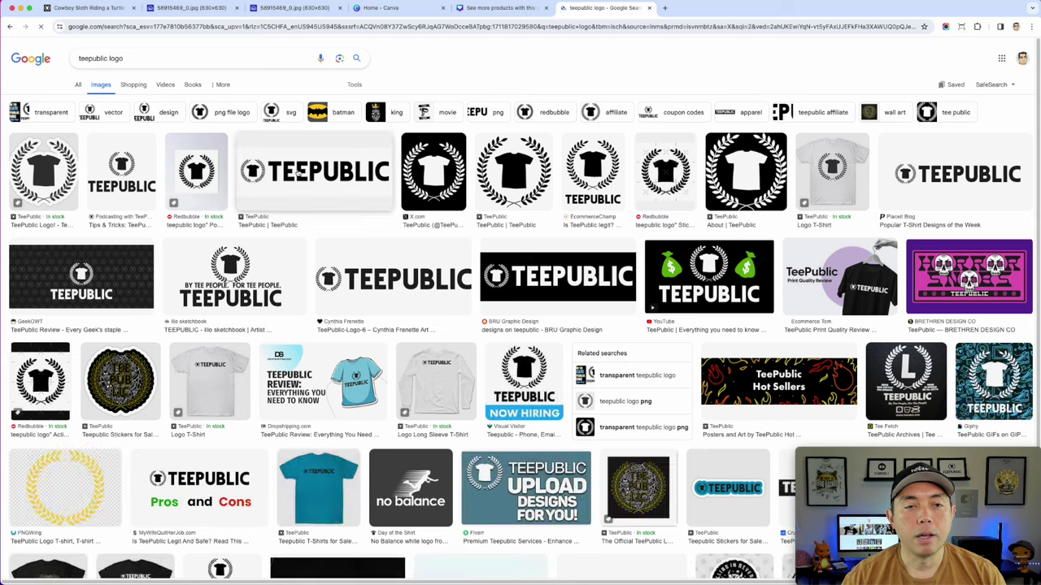
pyautogui.click(895, 194)
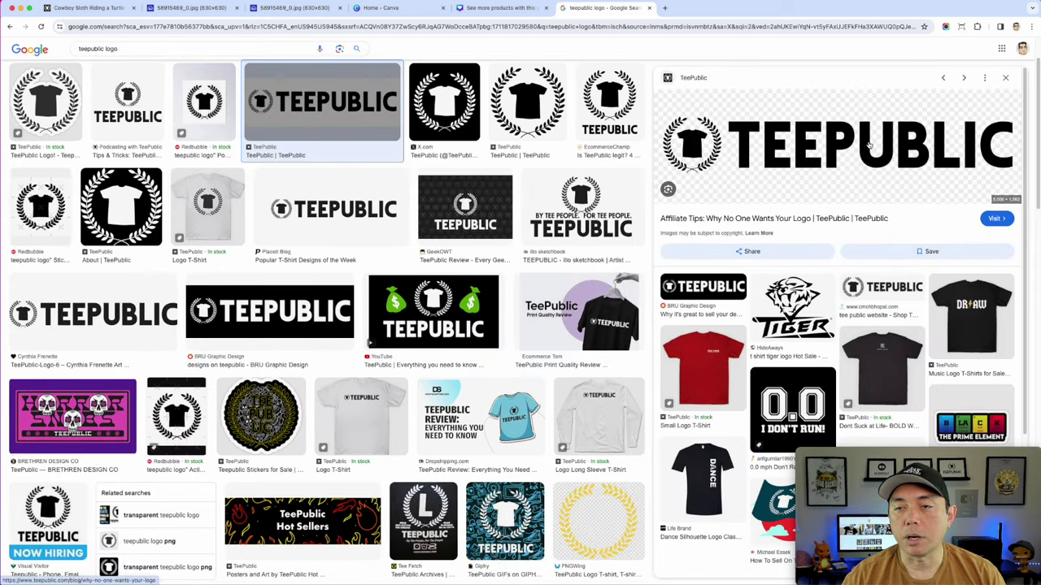
# - Return to the Canva design, add the uploaded TeePublic logo to the first page, shrink it, and place it near the caption
pyautogui.moveTo(866, 144); pyautogui.dragTo(497, 22)
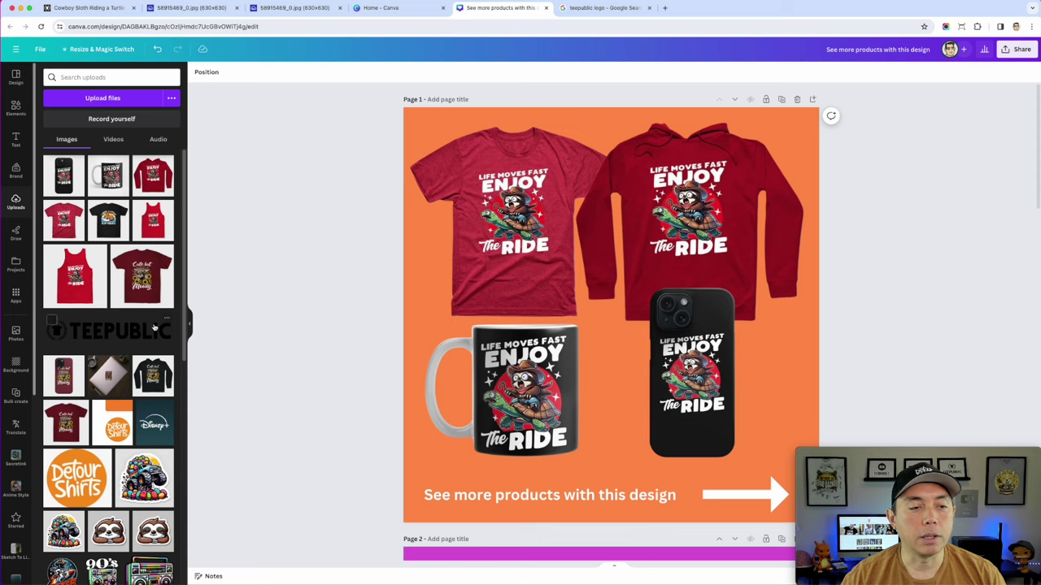
pyautogui.click(108, 329)
pyautogui.moveTo(108, 329); pyautogui.dragTo(139, 325)
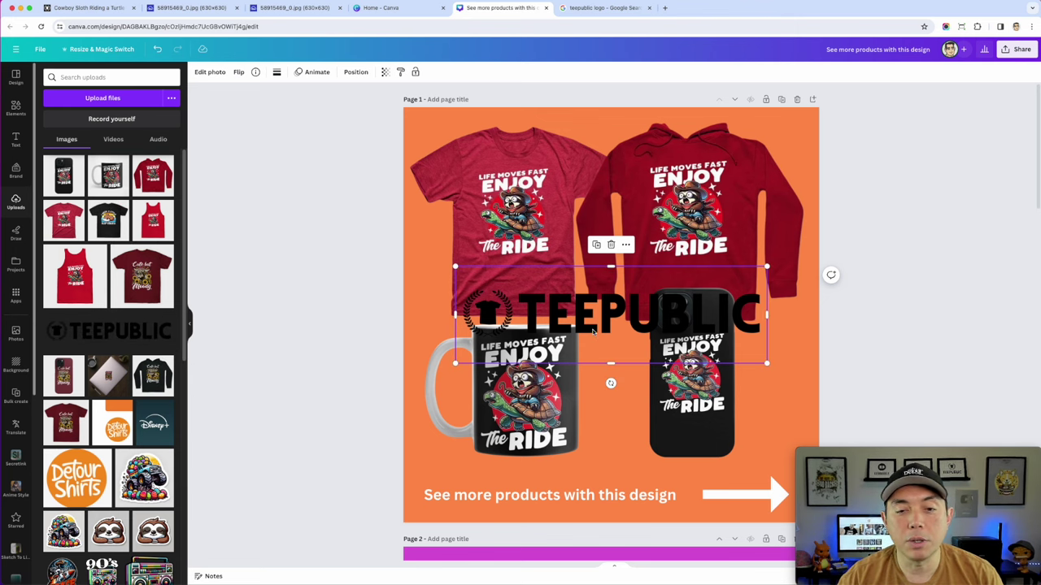
pyautogui.click(771, 267)
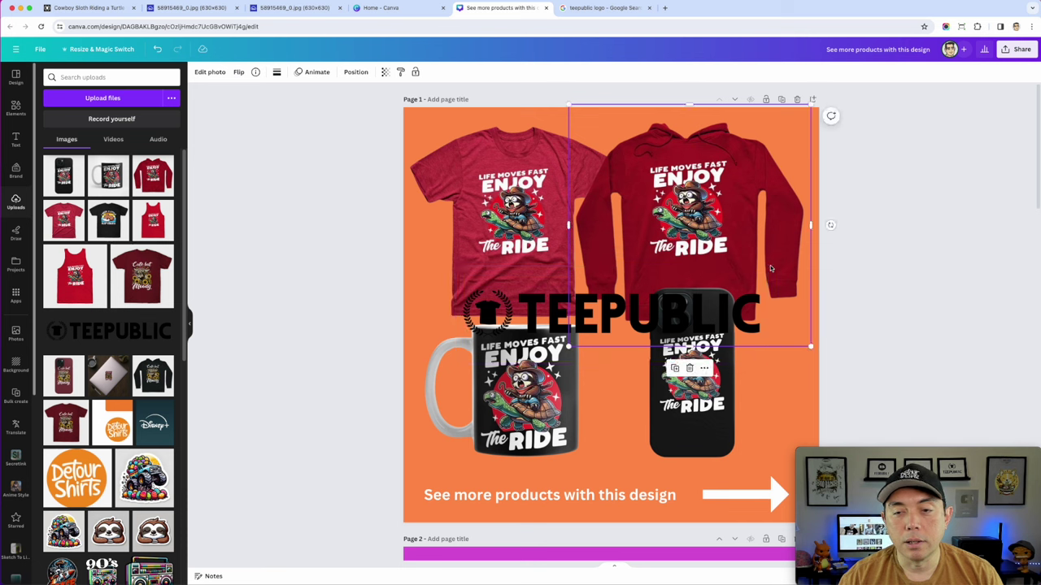
pyautogui.click(692, 313)
pyautogui.moveTo(767, 268); pyautogui.dragTo(619, 360)
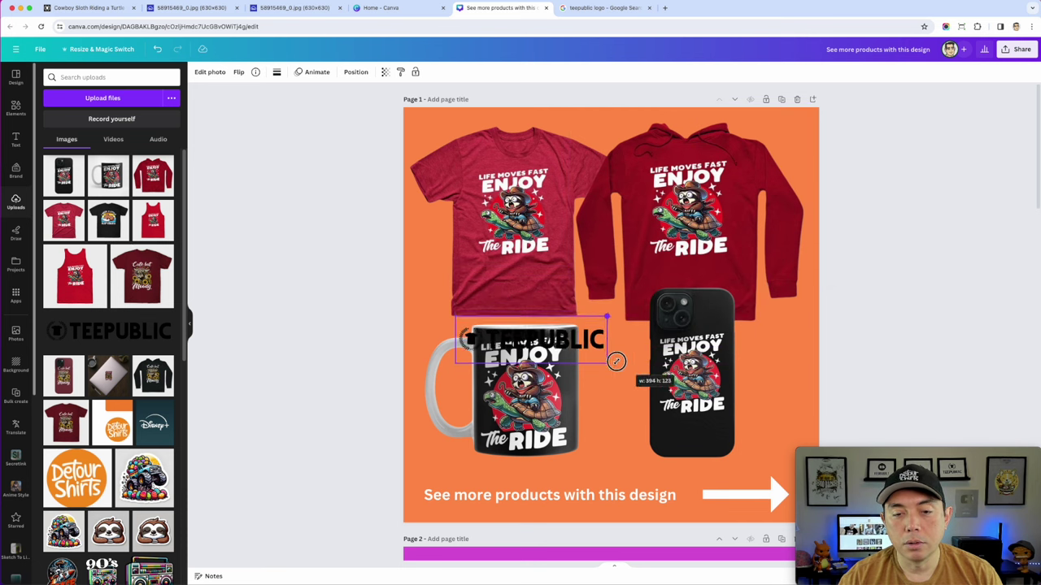
pyautogui.moveTo(569, 337); pyautogui.dragTo(639, 476)
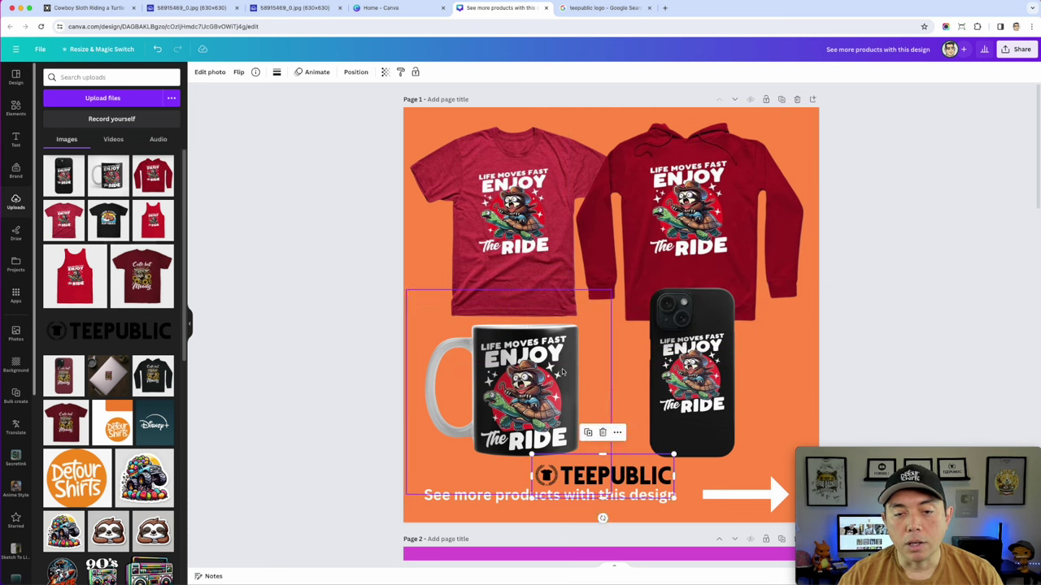
# - Move the mug and phone case up on the first page and center the TeePublic logo above the caption
pyautogui.moveTo(583, 394); pyautogui.dragTo(582, 377)
pyautogui.moveTo(623, 447); pyautogui.dragTo(640, 421)
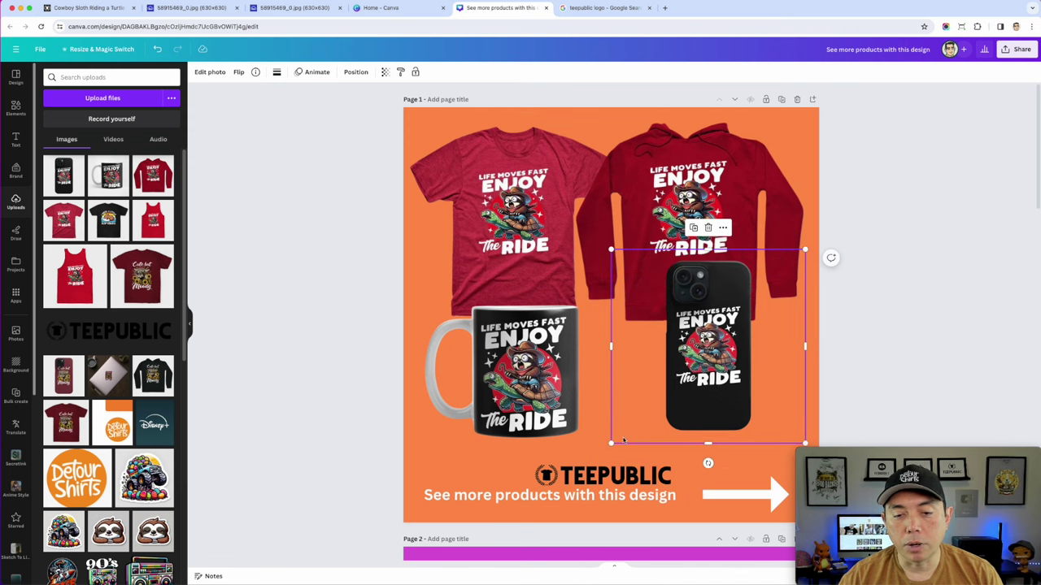
pyautogui.moveTo(602, 476); pyautogui.dragTo(611, 465)
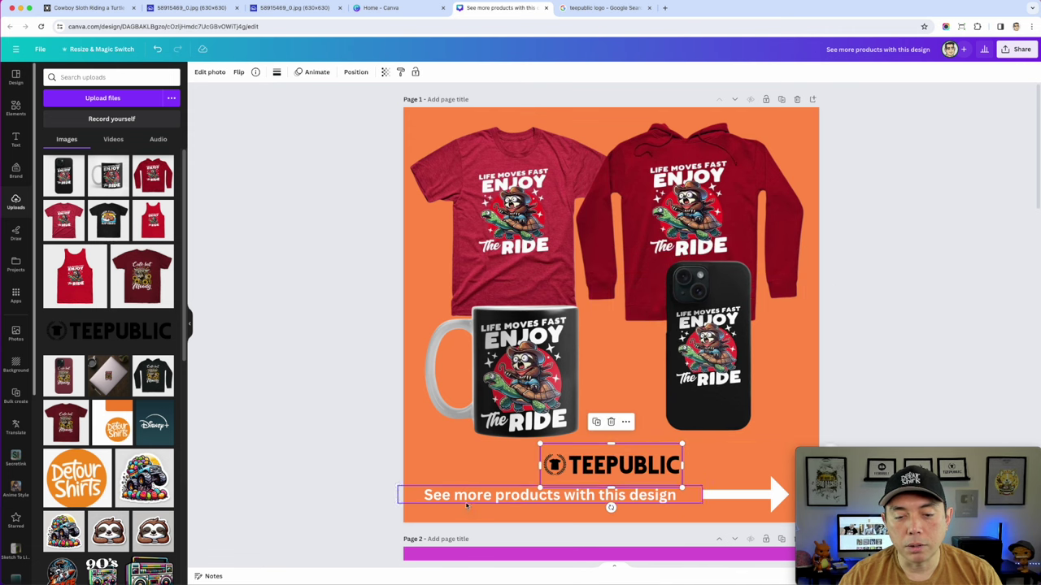
# - Delete the white arrow from the first page and center the "See more products with this design" caption beneath the logo
pyautogui.click(767, 500)
pyautogui.press('Delete')
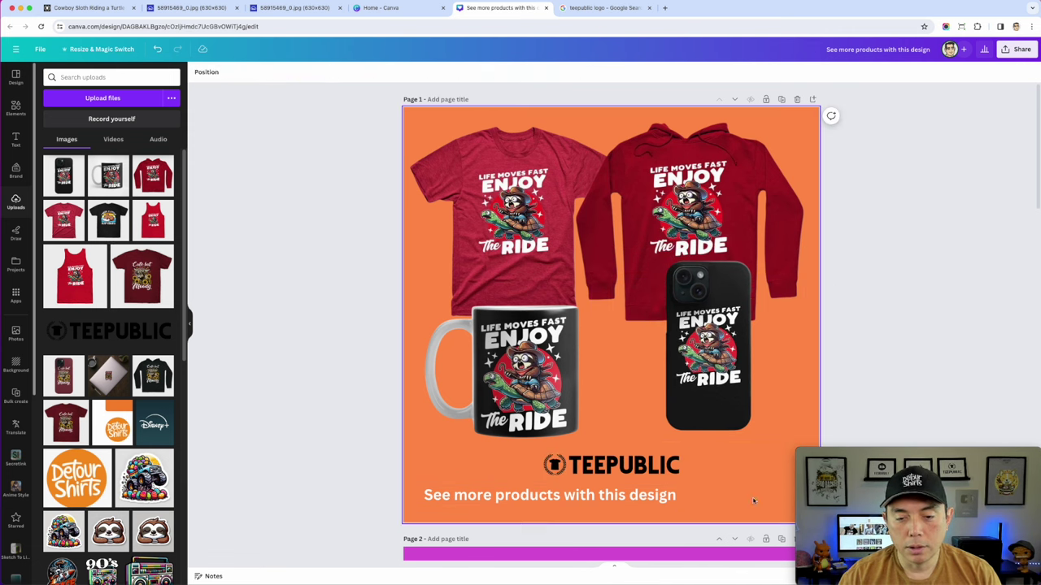
pyautogui.click(627, 495)
pyautogui.moveTo(627, 495); pyautogui.dragTo(673, 490)
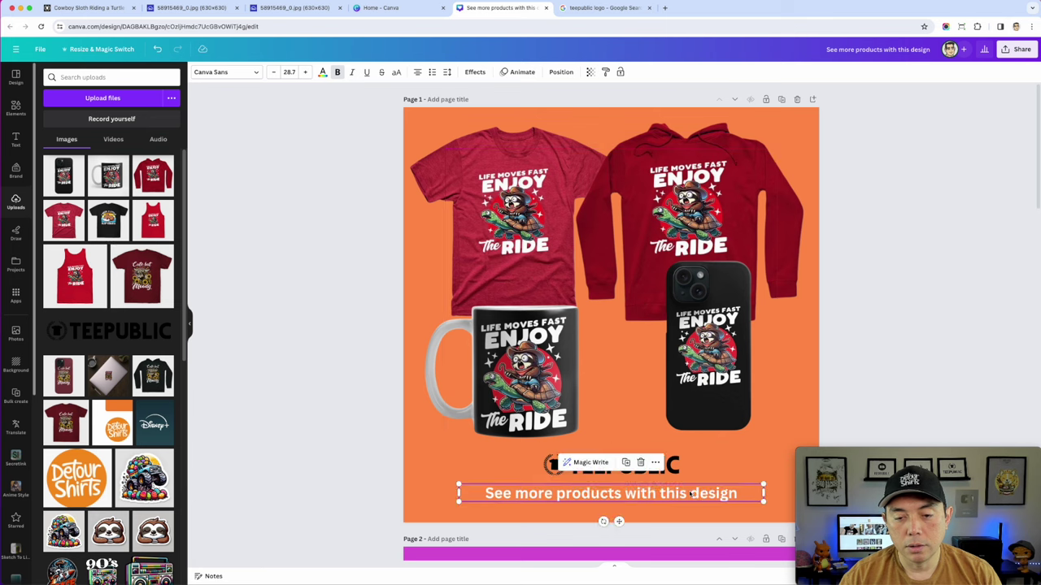
pyautogui.press('Delete')
pyautogui.press('super+z')
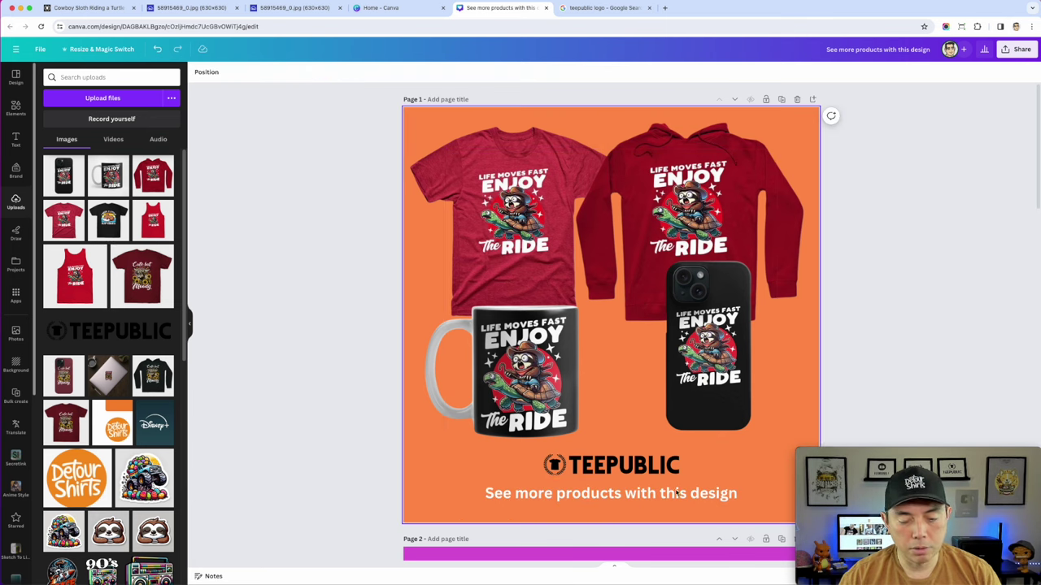
# - Shift the T-shirt and mug slightly toward the middle of the first page and tilt the phone case clockwise
pyautogui.click(630, 460)
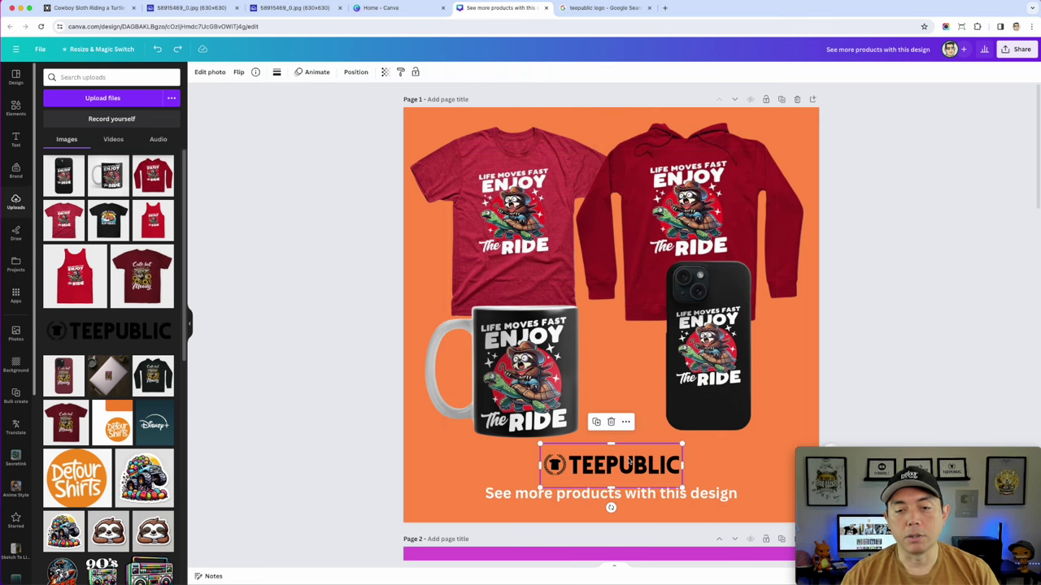
pyautogui.moveTo(537, 260); pyautogui.dragTo(547, 266)
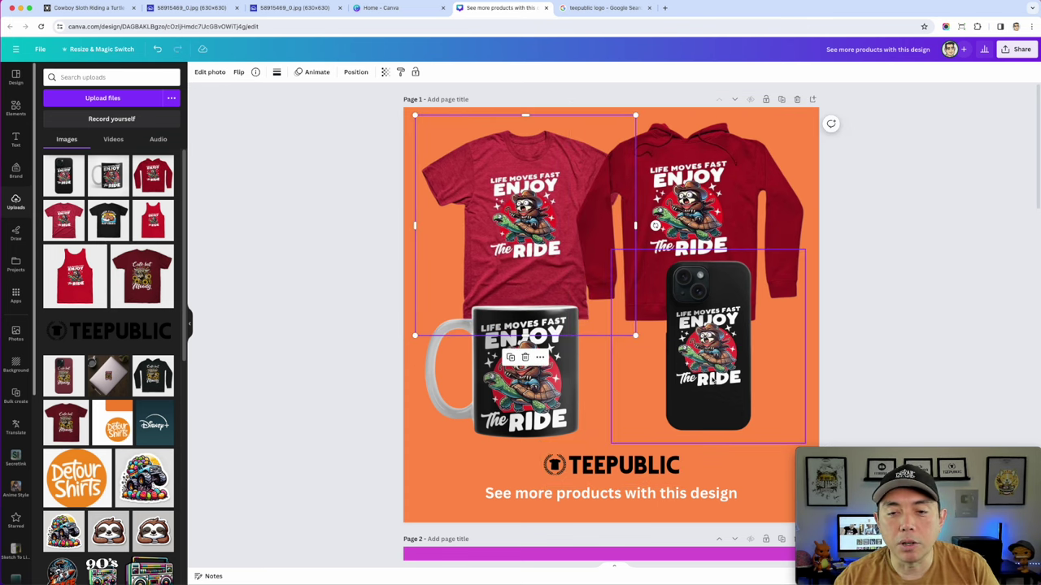
pyautogui.click(713, 382)
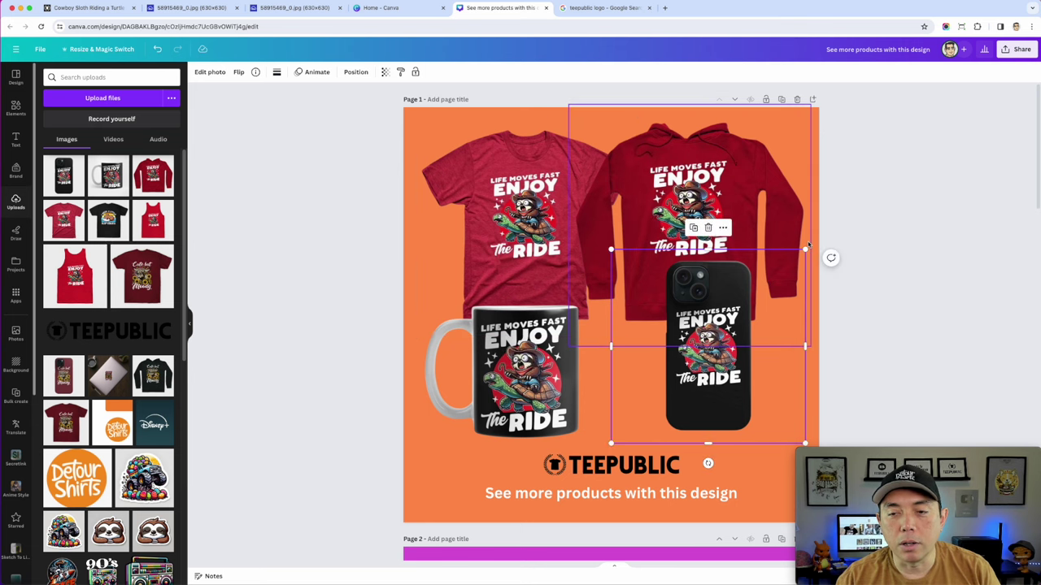
pyautogui.moveTo(707, 463); pyautogui.dragTo(688, 473)
pyautogui.hotkey('ctrl', 'z')
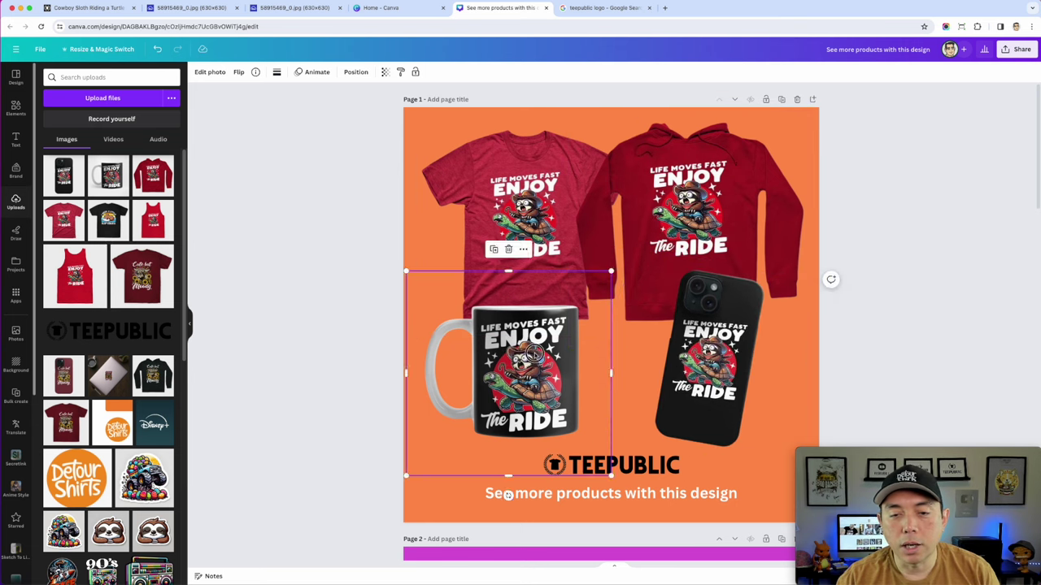
pyautogui.moveTo(584, 339); pyautogui.dragTo(606, 346)
pyautogui.click(874, 210)
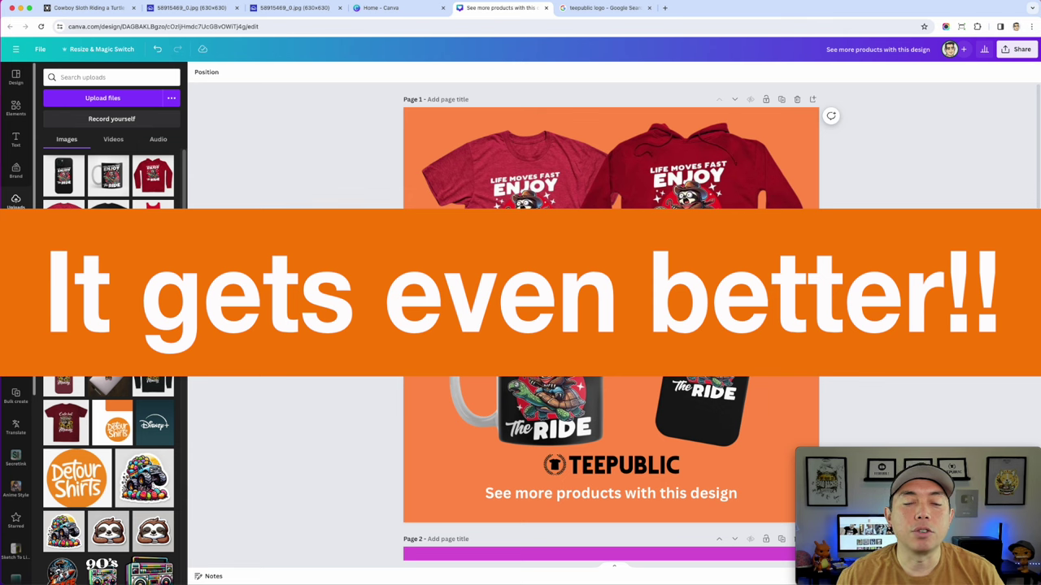
# - Open the templates library from the Canva home page and look through the recommended template types
pyautogui.click(398, 8)
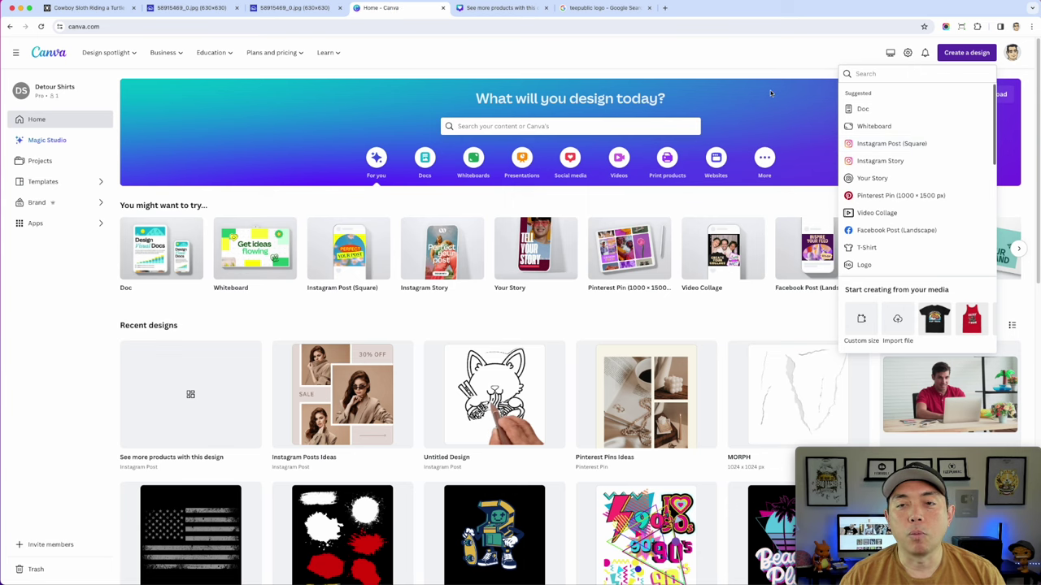
pyautogui.click(757, 55)
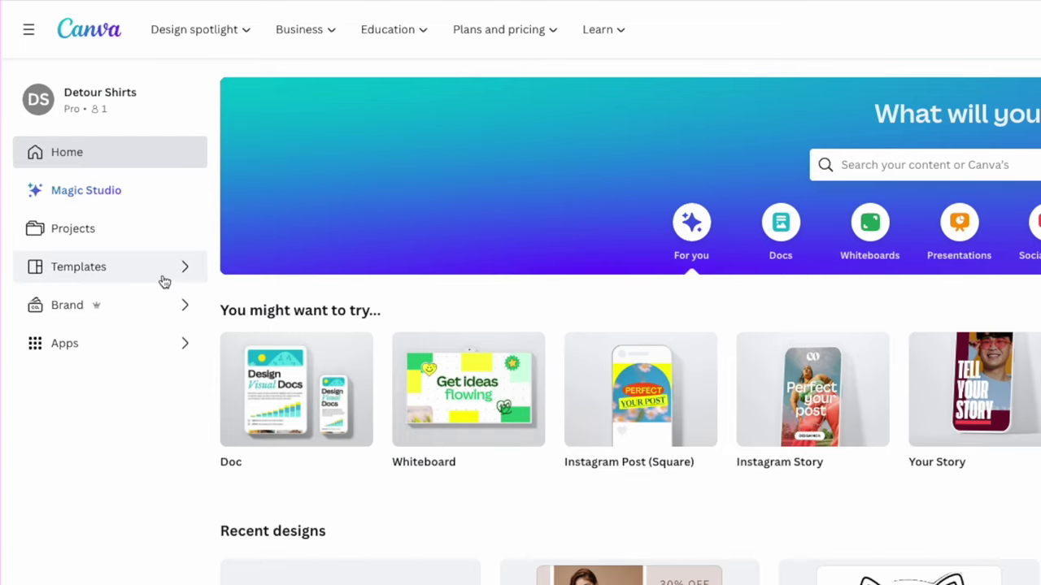
pyautogui.click(158, 274)
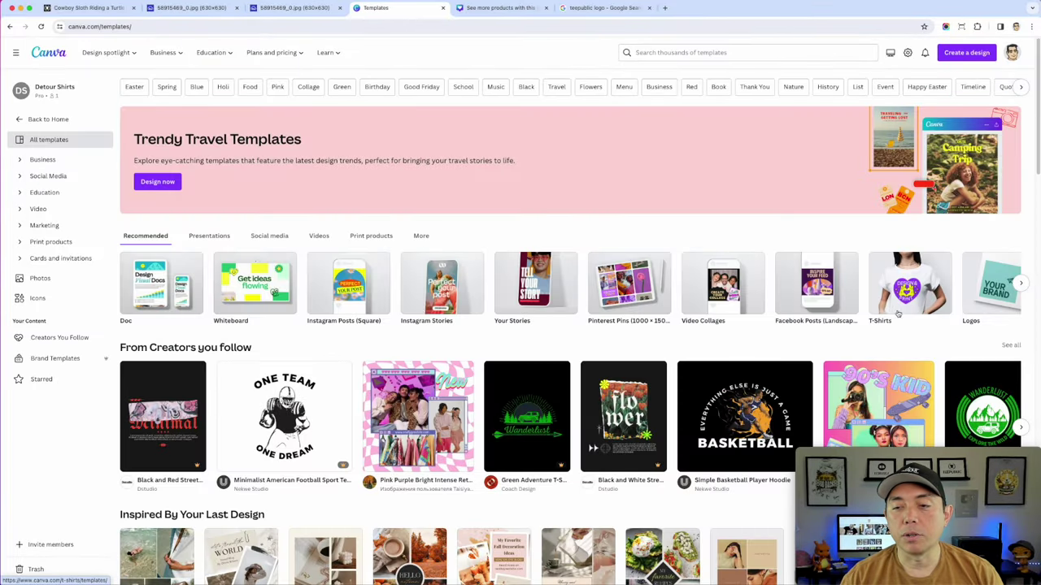
pyautogui.click(1023, 283)
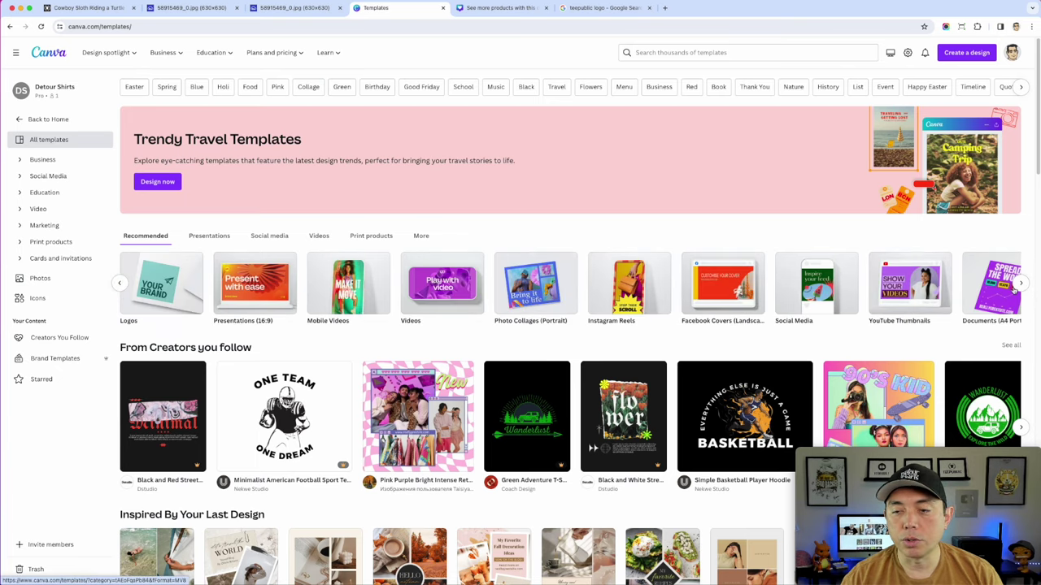
pyautogui.click(1022, 284)
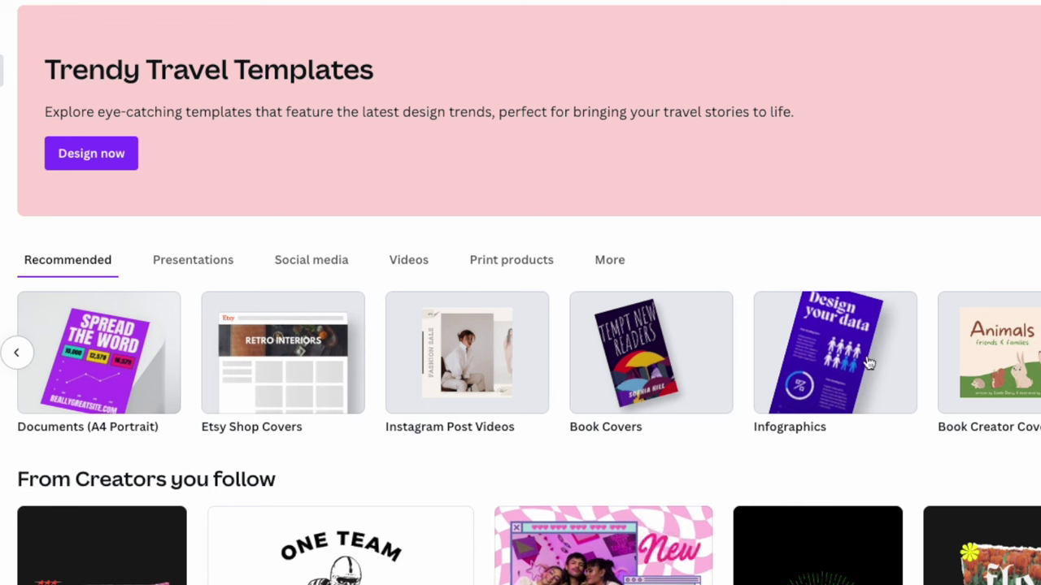
pyautogui.click(17, 355)
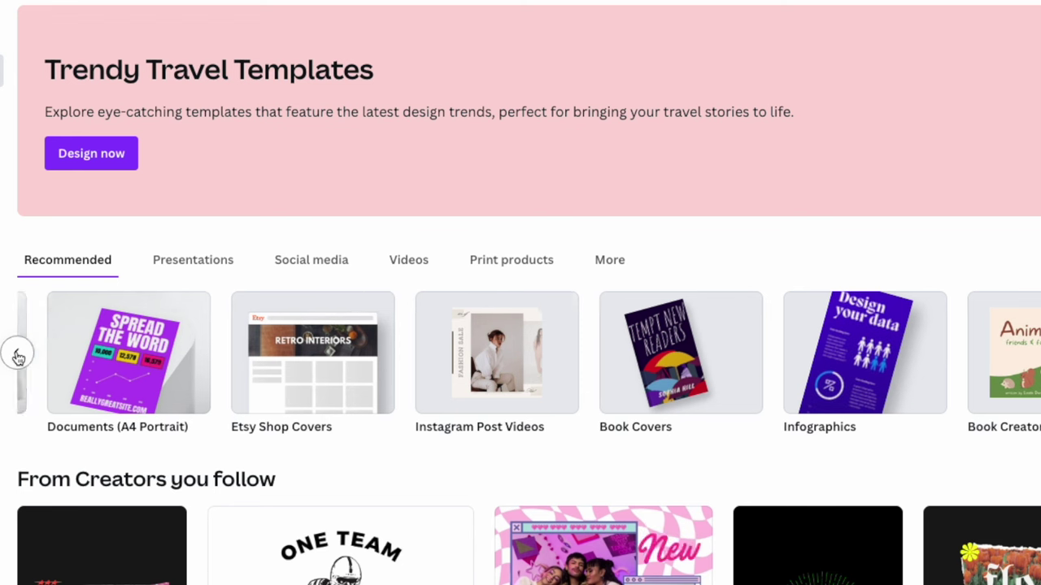
# - Open the square Instagram post templates in the social media category and browse the designs
pyautogui.click(309, 258)
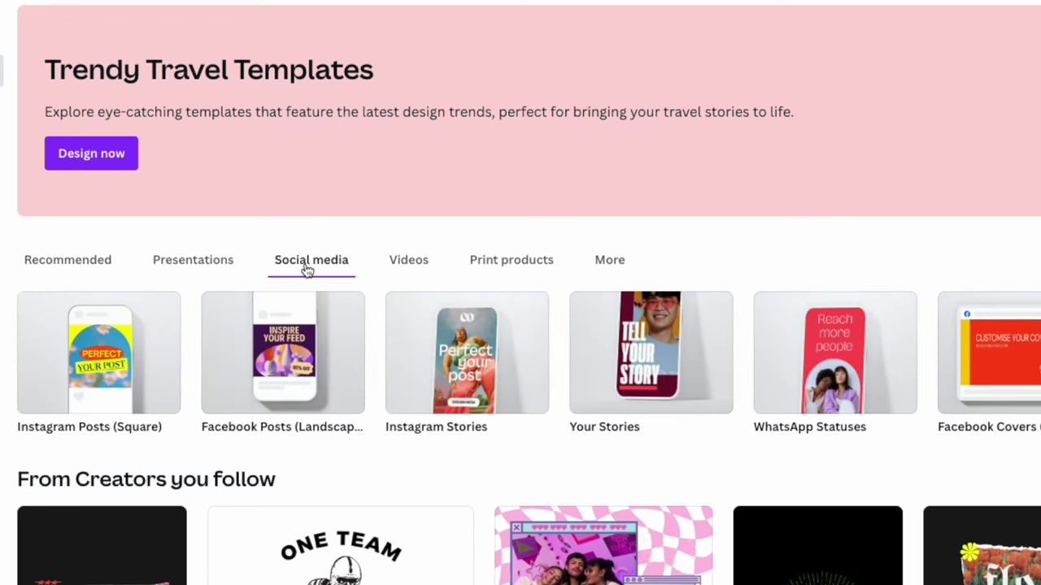
pyautogui.click(96, 372)
pyautogui.scroll(-5, 604, 354)
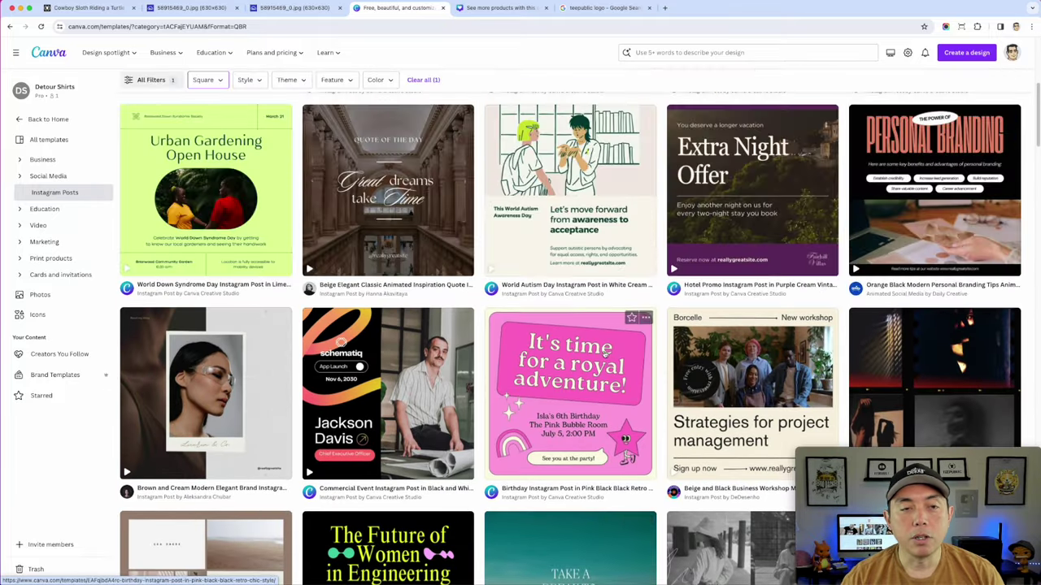
# - Filter the square Instagram post templates by the Fashion theme
pyautogui.scroll(5, 605, 351)
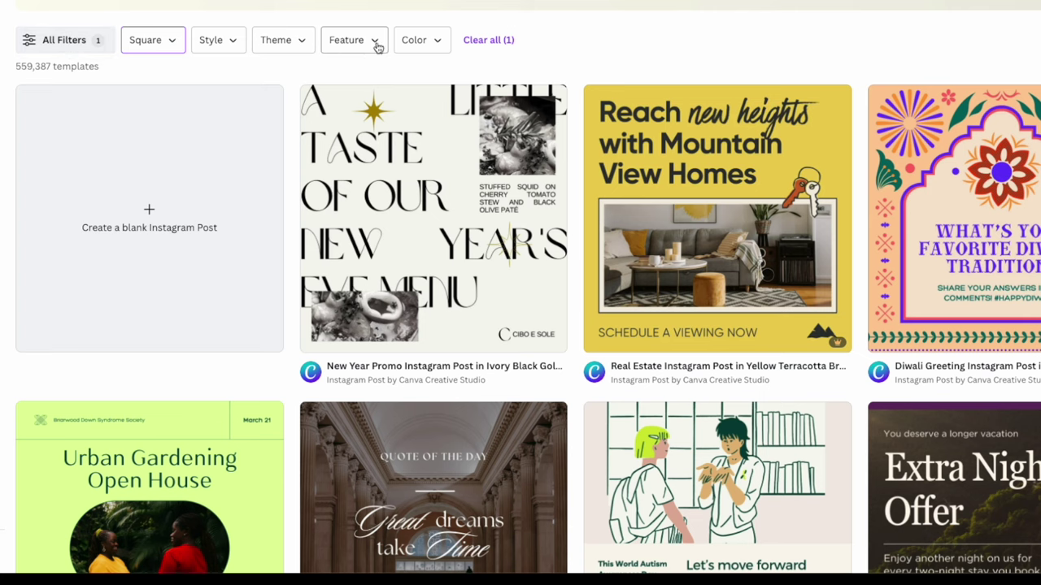
pyautogui.click(291, 47)
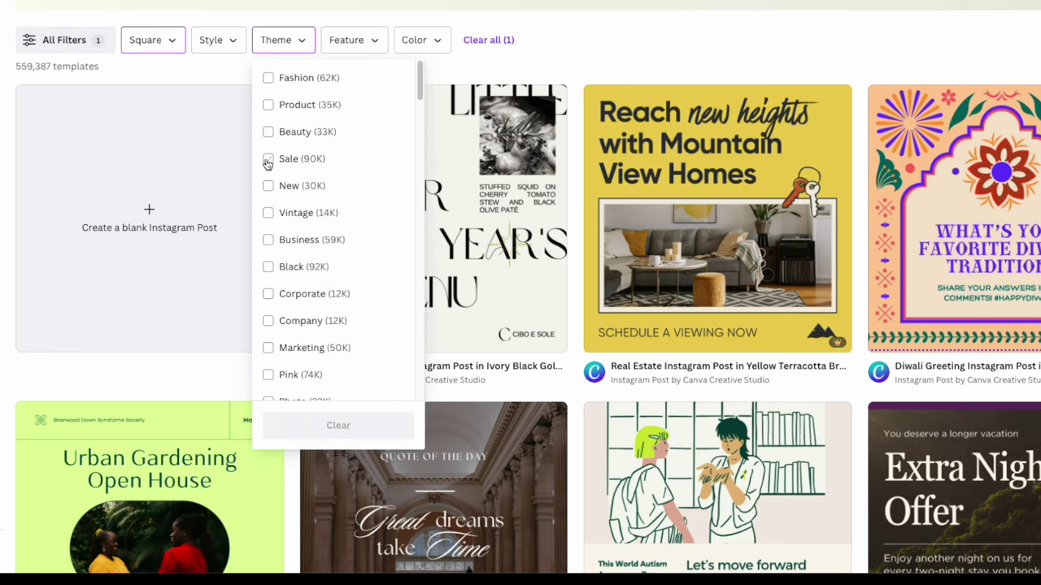
pyautogui.click(269, 78)
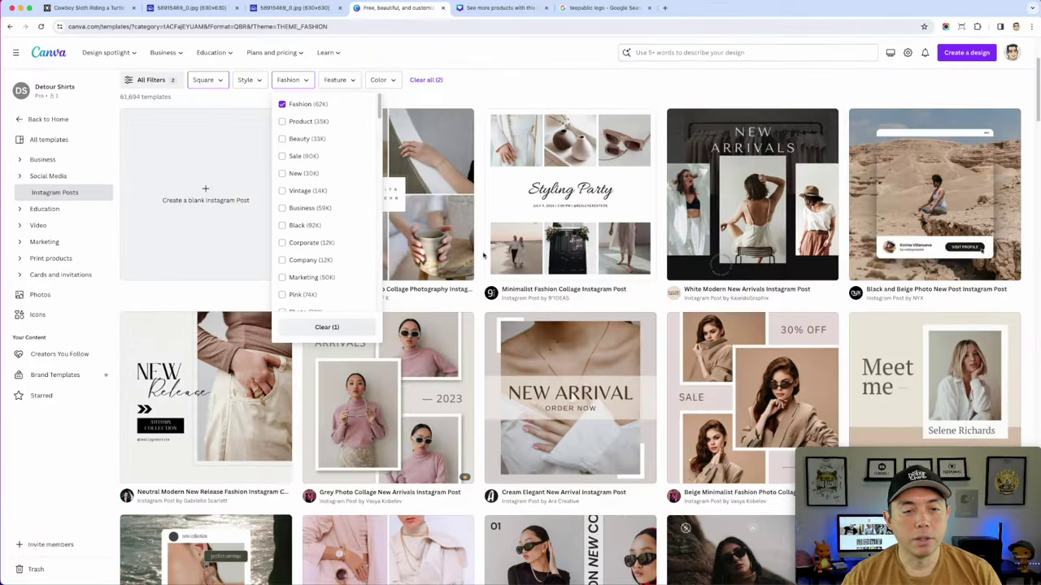
pyautogui.click(620, 89)
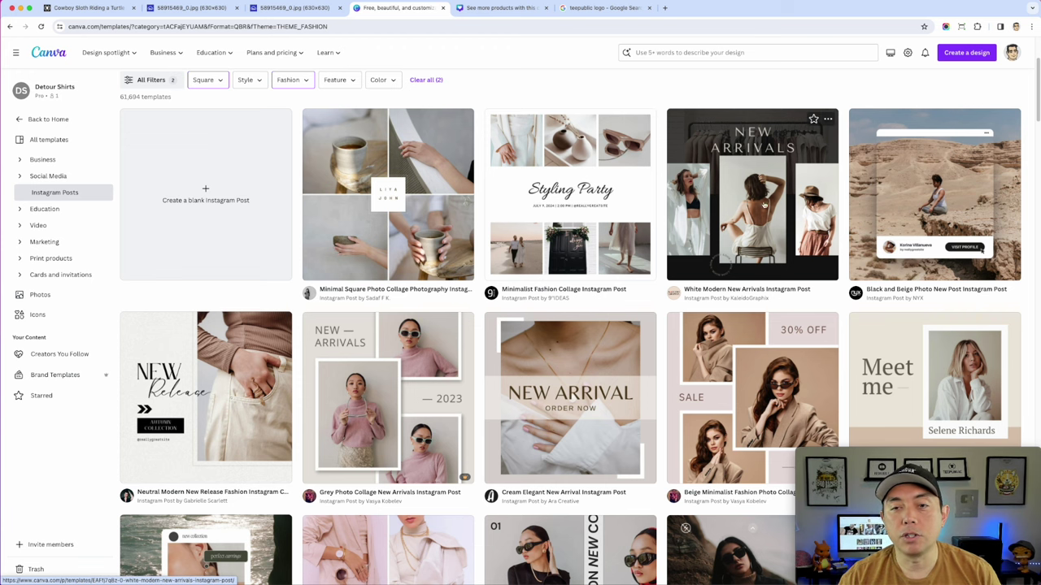
# - Open the Beige Minimalist Fashion Photo Collage Instagram Post template with the 30% OFF sale text for customizing
pyautogui.scroll(-3, 682, 268)
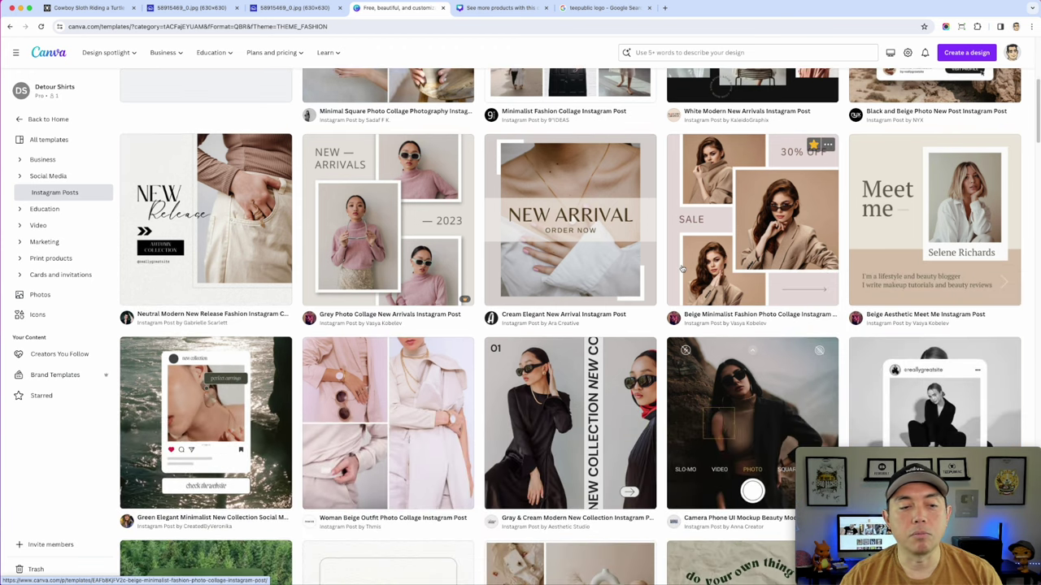
pyautogui.scroll(2, 682, 268)
pyautogui.click(749, 298)
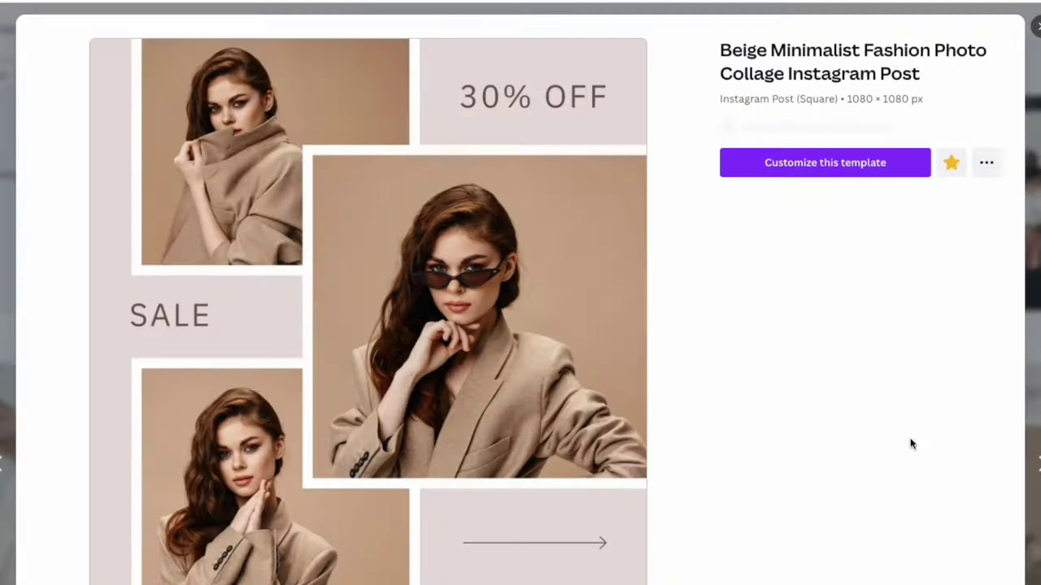
pyautogui.click(814, 182)
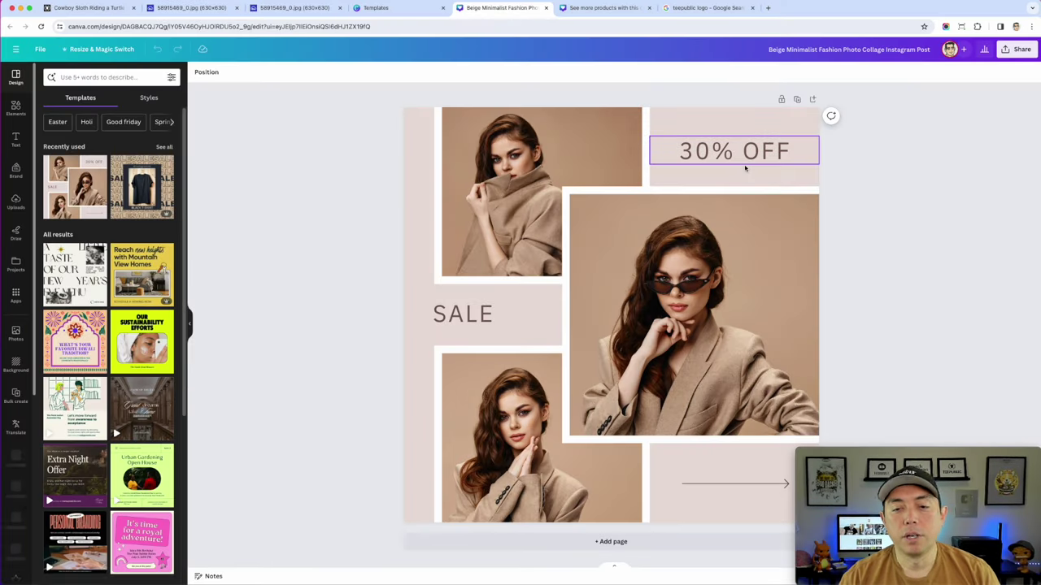
# - Delete the thin arrow from the collage and fill the large photo frame with the red "Enjoy the Ride" T-shirt image
pyautogui.click(736, 484)
pyautogui.click(735, 458)
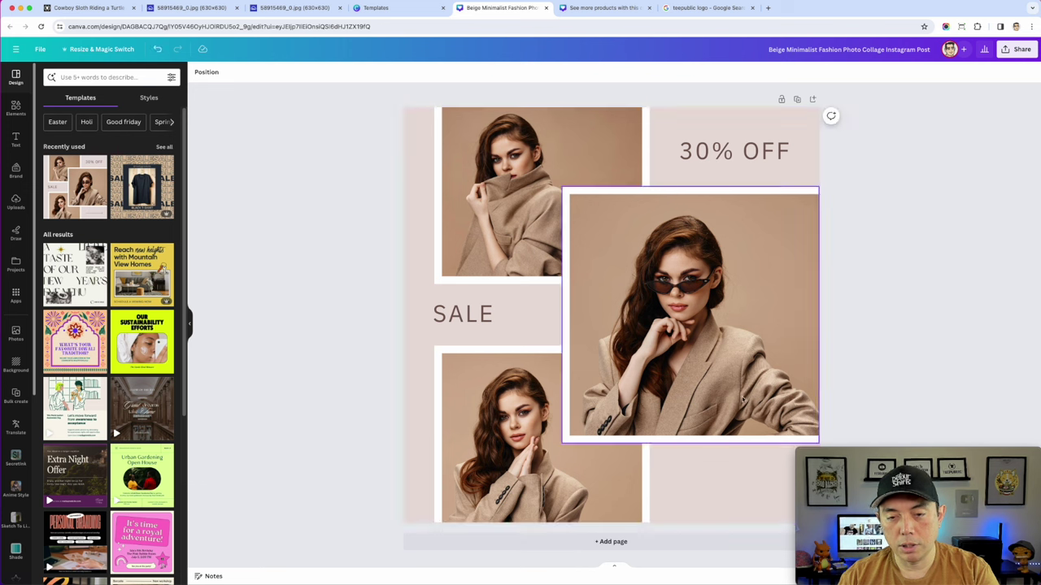
pyautogui.moveTo(760, 320); pyautogui.dragTo(736, 303)
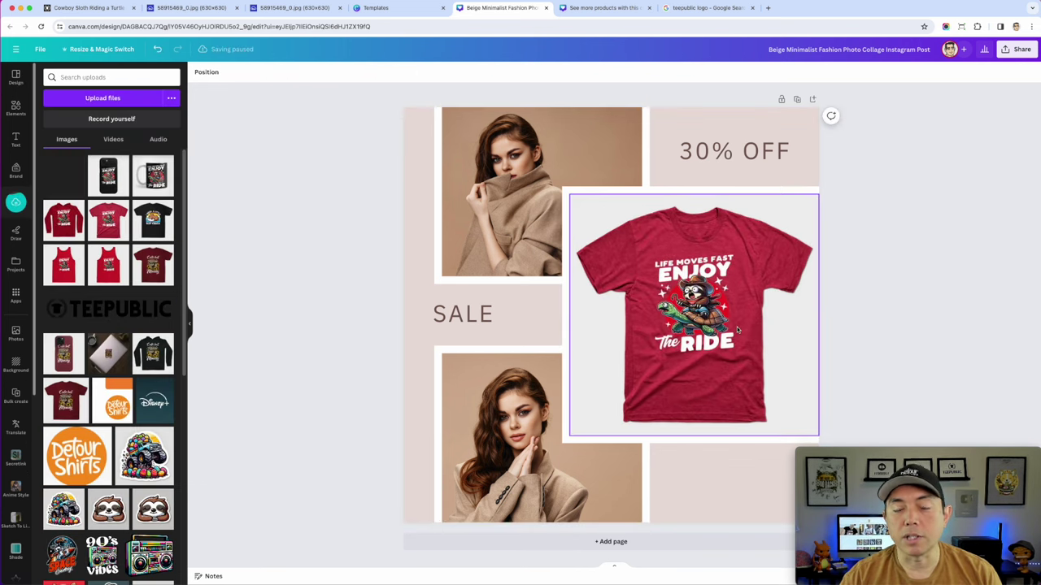
# - Replace the model photo in the upper small frame with the red "Enjoy the Ride" hoodie image
pyautogui.click(525, 186)
pyautogui.press('Tab')
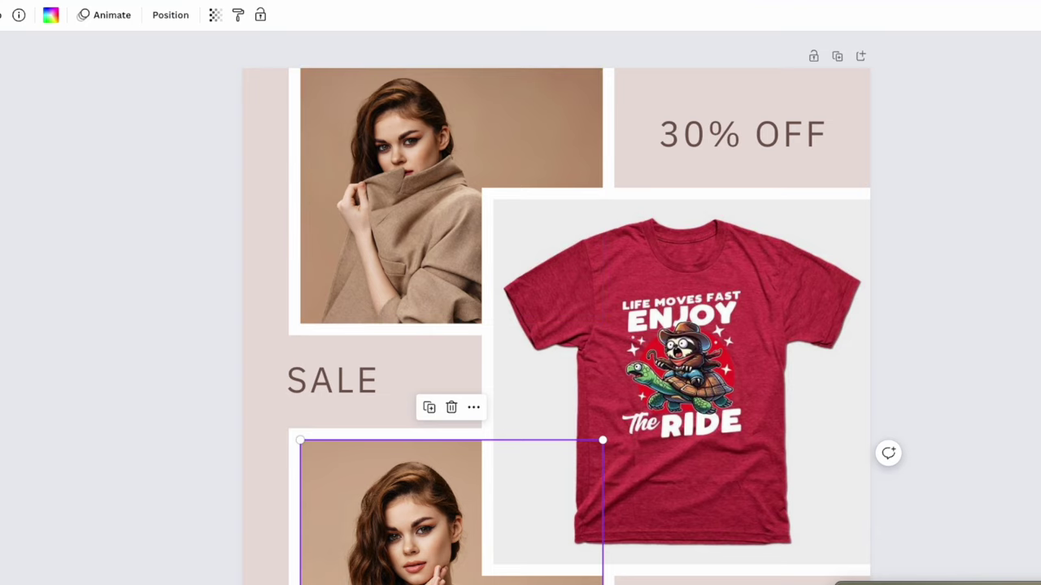
pyautogui.moveTo(0, 195); pyautogui.dragTo(456, 200)
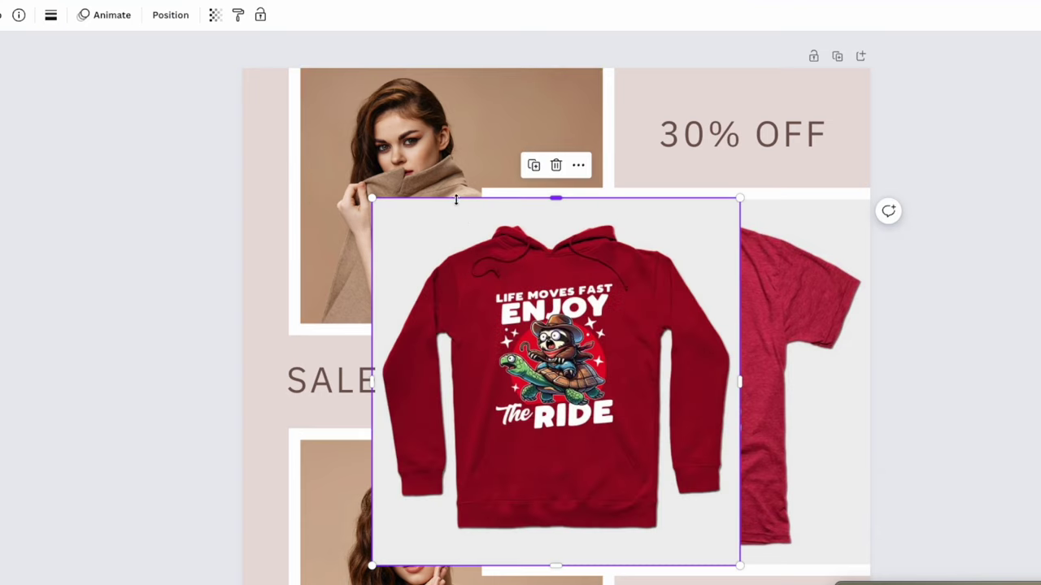
pyautogui.moveTo(587, 340); pyautogui.dragTo(527, 188)
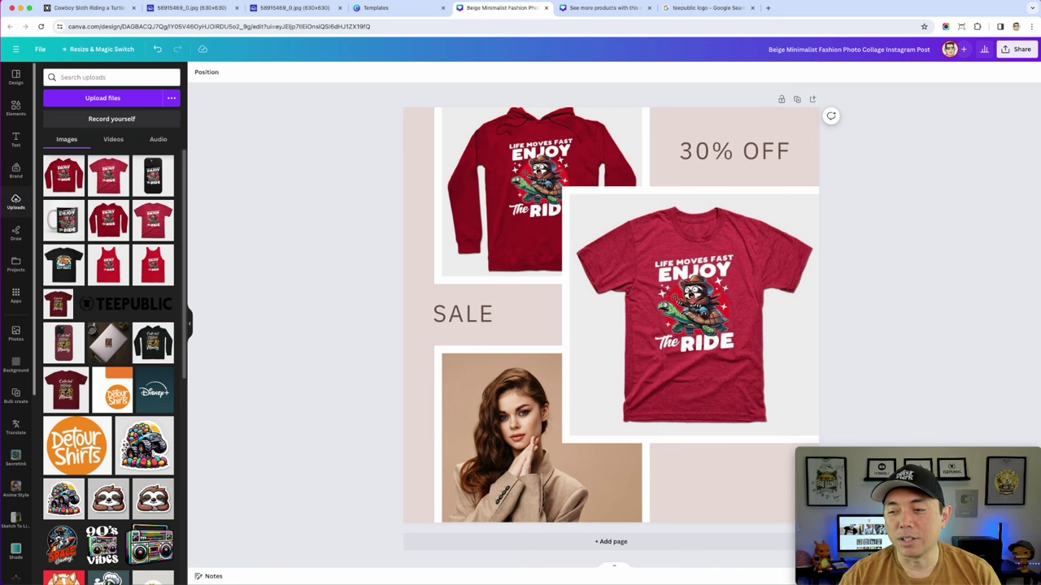
# - Fill the lower small frame with the black phone case image and place the TeePublic logo in the blank area below the T-shirt
pyautogui.moveTo(1040, 460); pyautogui.dragTo(525, 443)
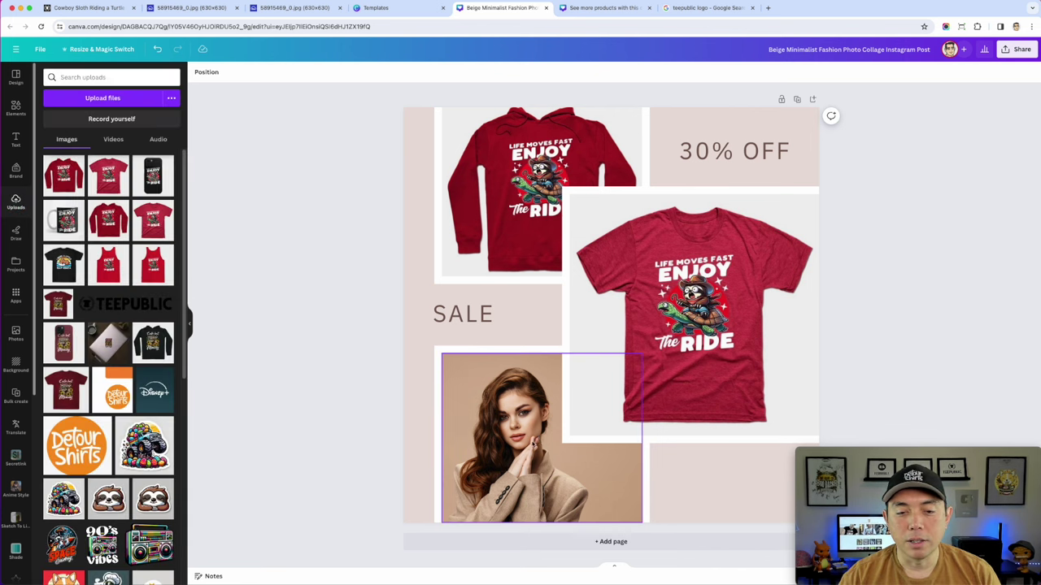
pyautogui.moveTo(544, 407); pyautogui.dragTo(540, 435)
pyautogui.click(781, 381)
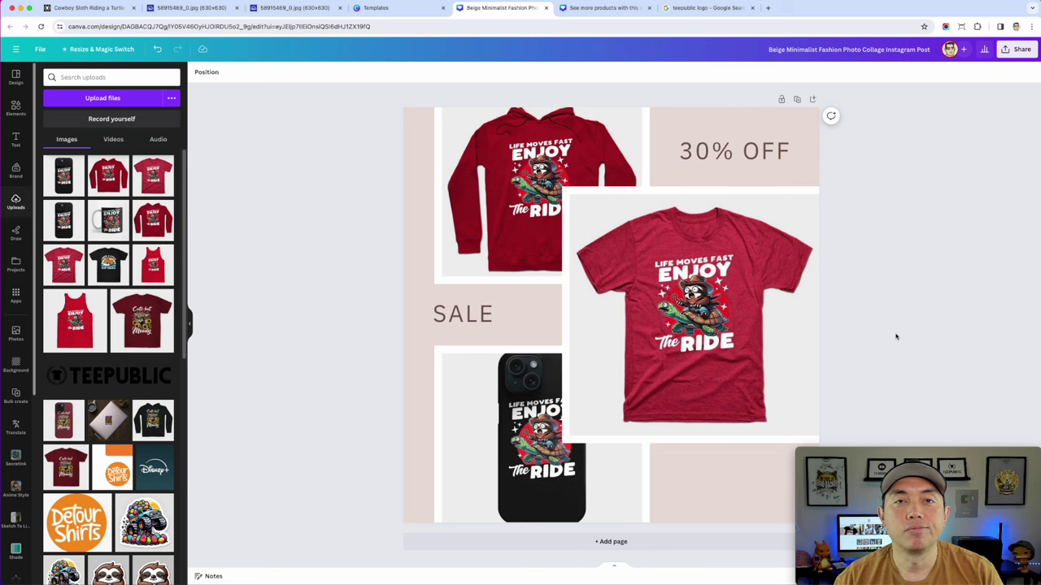
pyautogui.moveTo(113, 375); pyautogui.dragTo(712, 478)
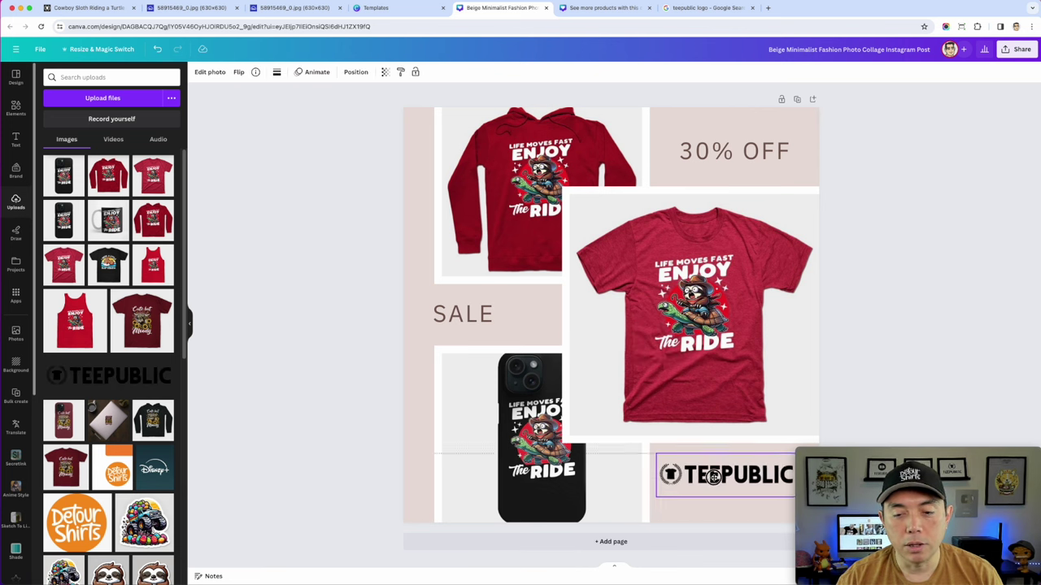
pyautogui.click(884, 331)
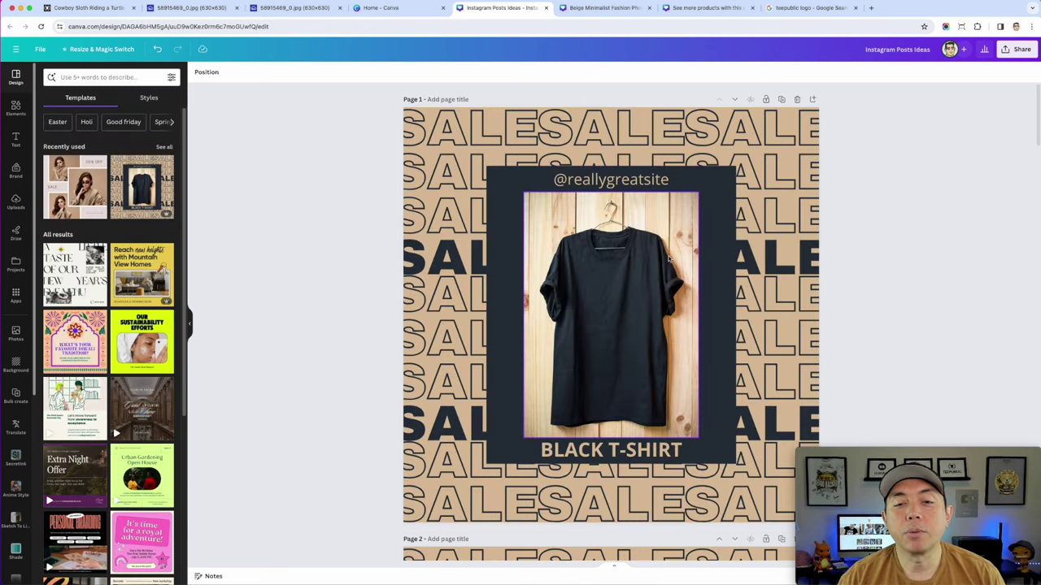
# - Look through pages 1 to 8 of the Instagram Posts Ideas design to compare the sale, product and collage layouts
pyautogui.scroll(-1, 640, 282)
pyautogui.scroll(-10, 639, 282)
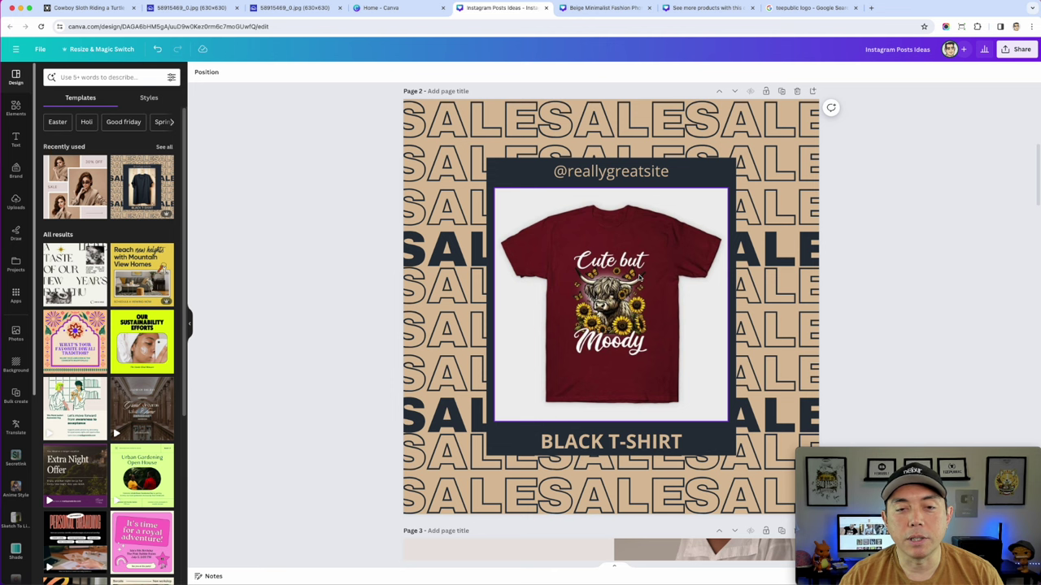
pyautogui.scroll(-12, 677, 179)
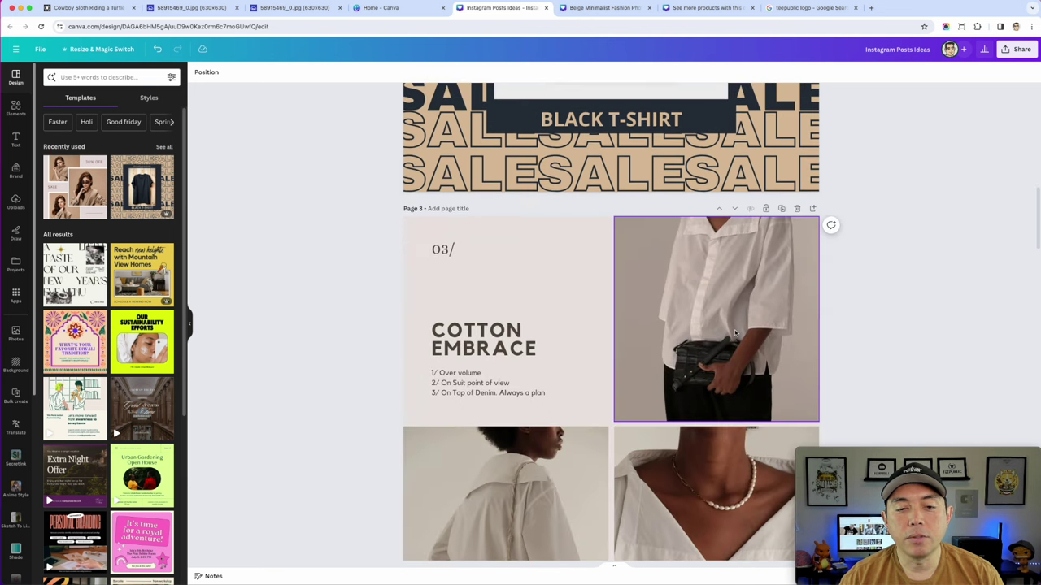
pyautogui.scroll(-7, 706, 286)
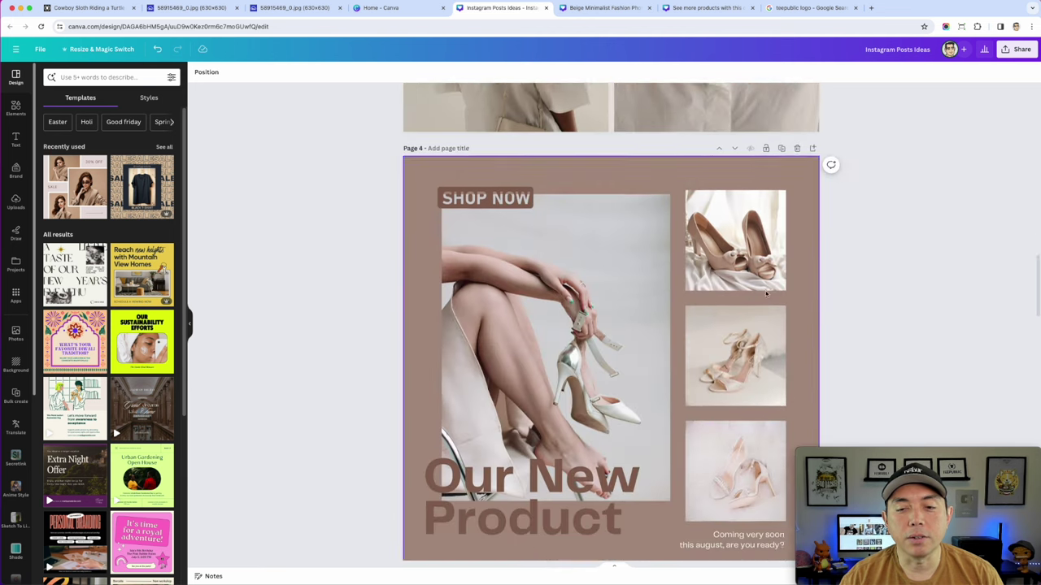
pyautogui.scroll(-9, 808, 297)
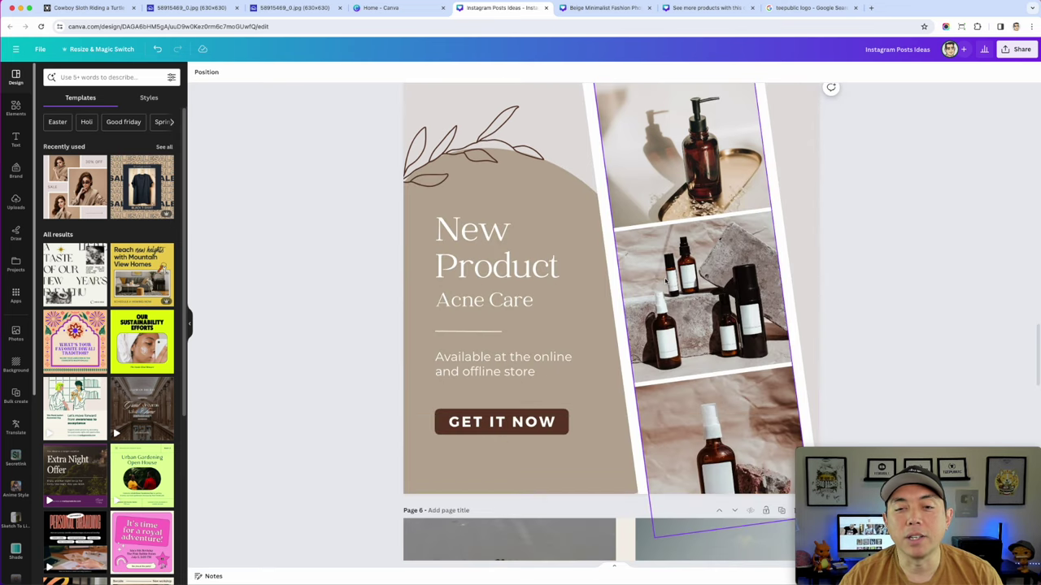
pyautogui.scroll(-16, 903, 325)
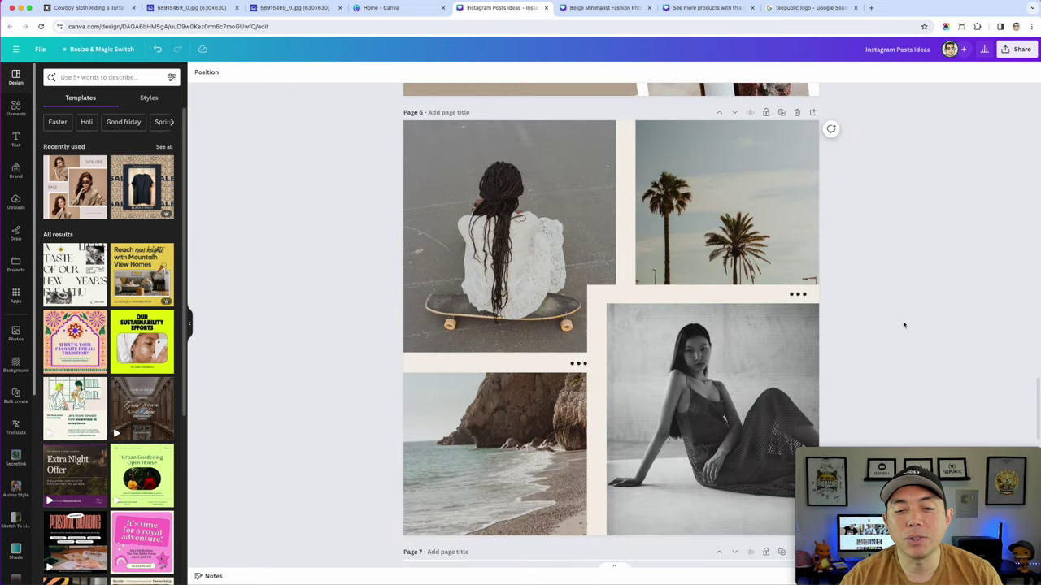
pyautogui.scroll(-7, 904, 325)
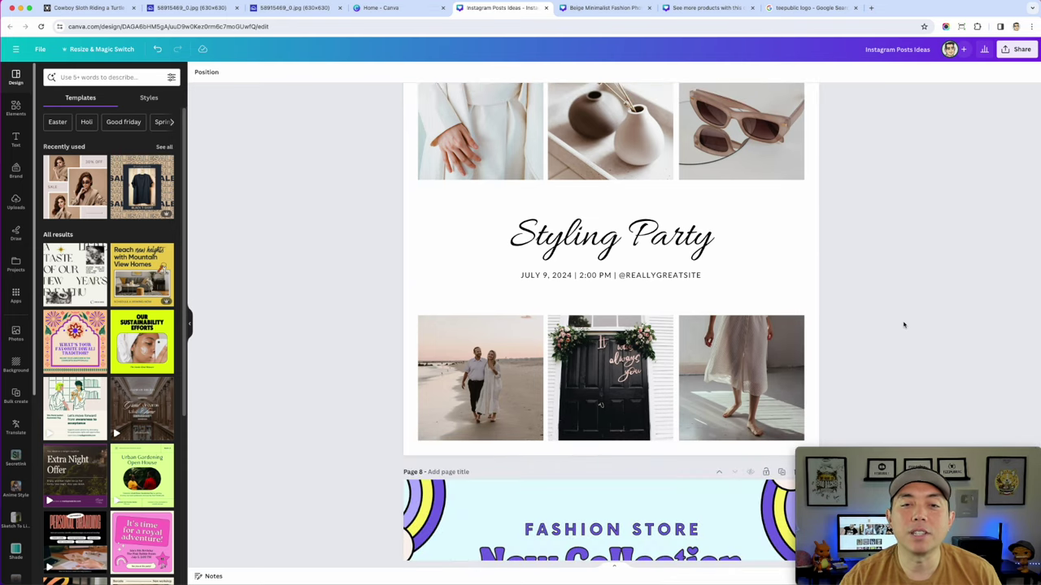
pyautogui.scroll(3, 903, 324)
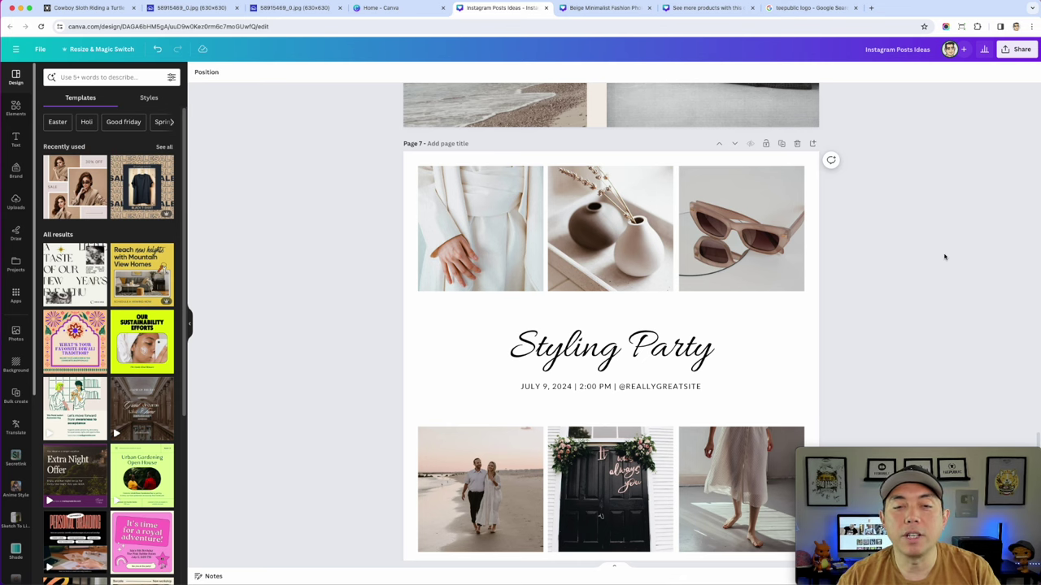
pyautogui.scroll(-2, 944, 257)
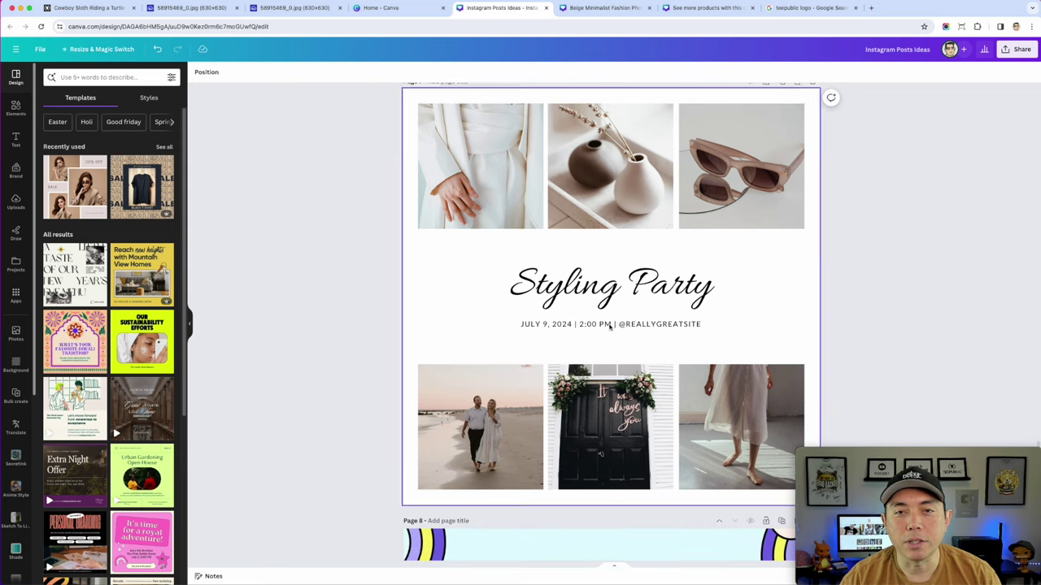
pyautogui.scroll(-1, 893, 286)
pyautogui.scroll(-5, 894, 286)
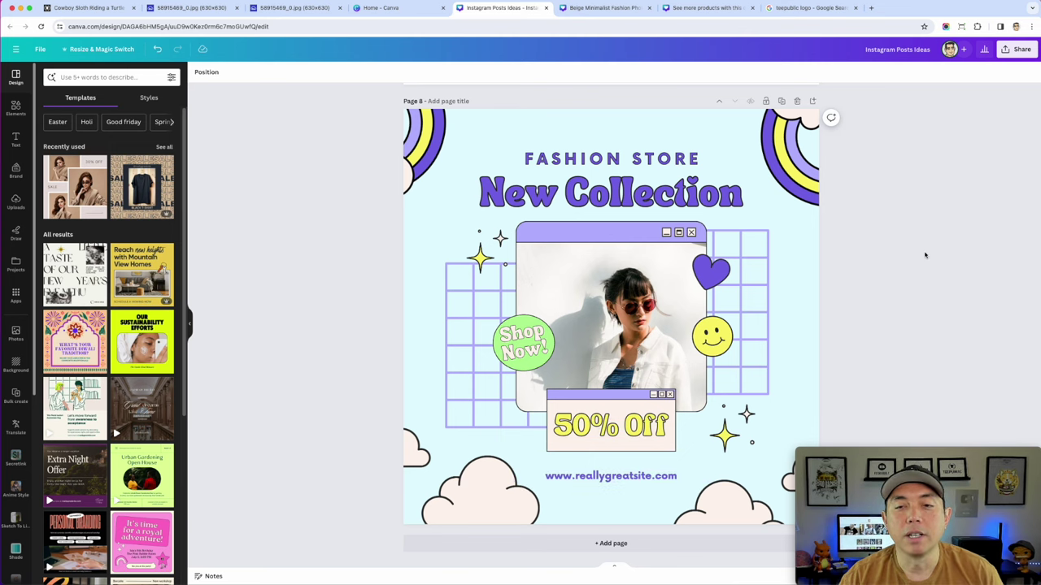
pyautogui.scroll(-1, 924, 255)
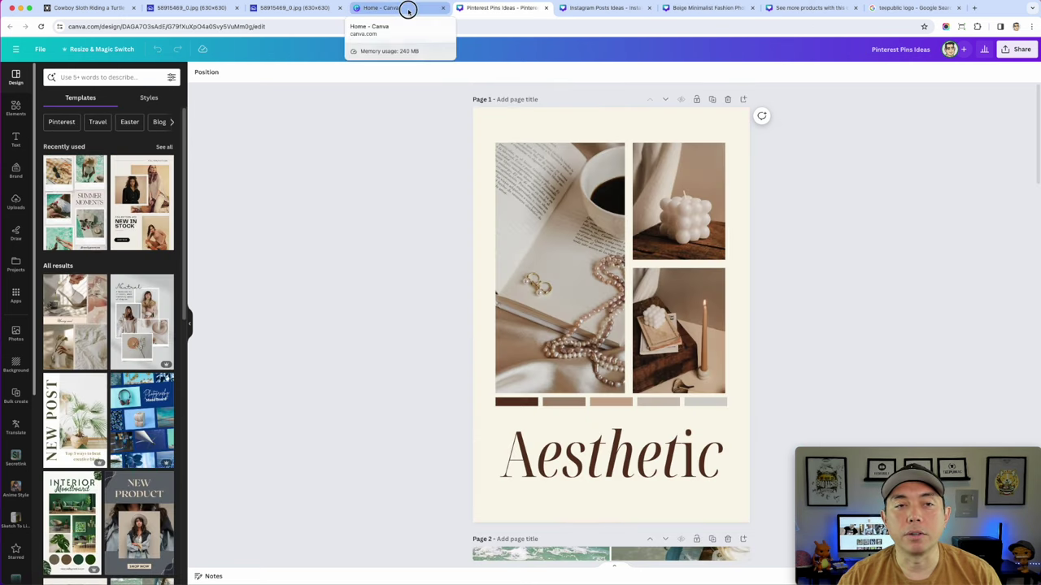
# - Open the Pinterest pin templates in the social media category from the Canva home page and browse the designs
pyautogui.click(407, 10)
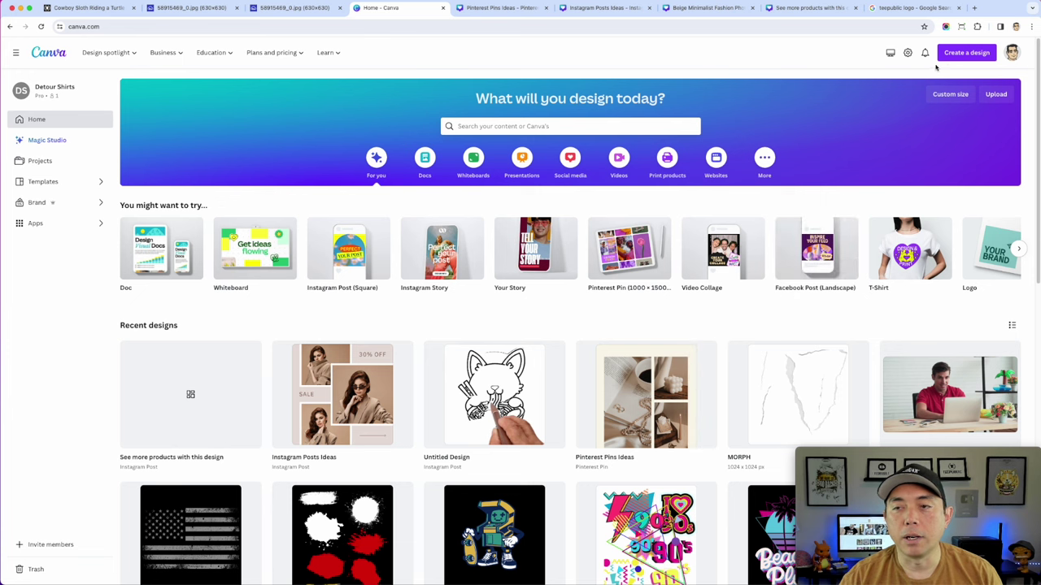
pyautogui.click(37, 181)
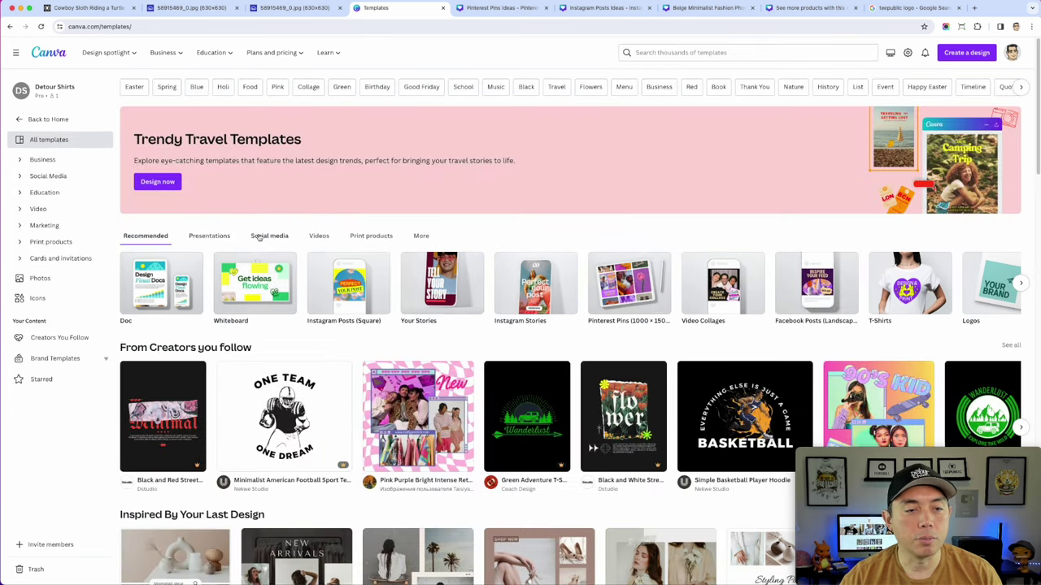
pyautogui.click(260, 235)
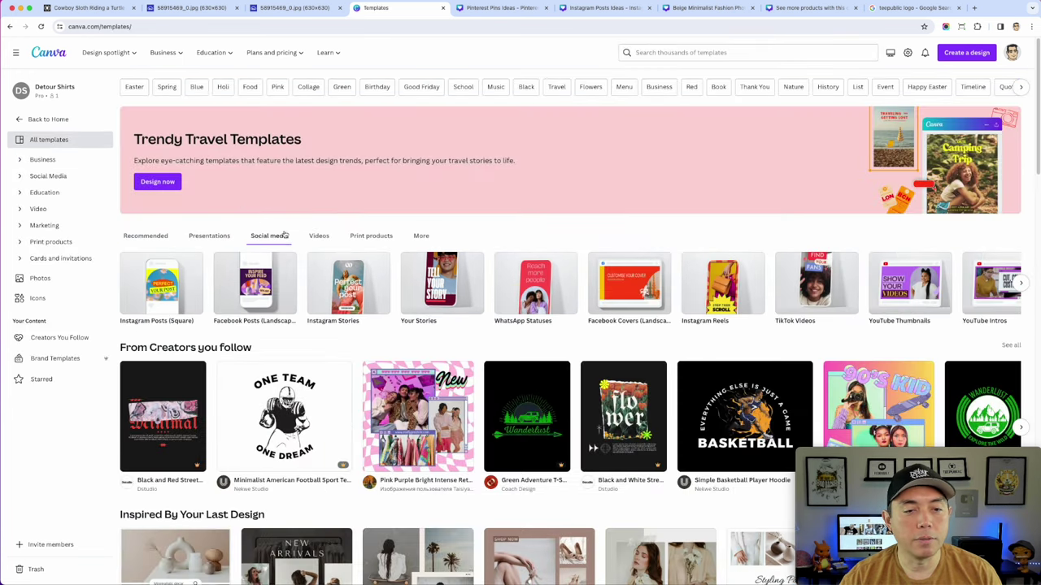
pyautogui.scroll(-1, 534, 233)
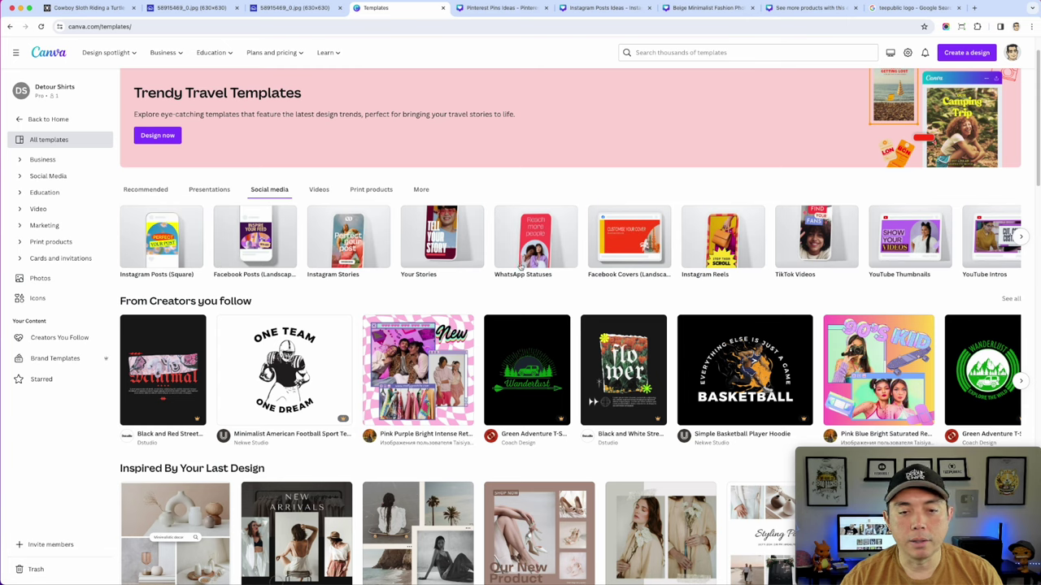
pyautogui.hscroll(5, 627, 253)
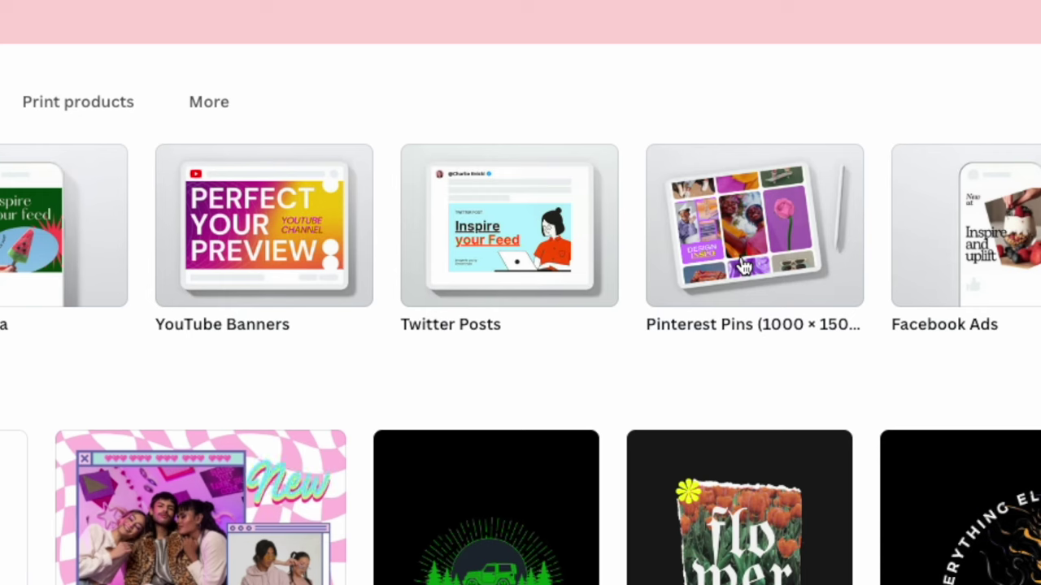
pyautogui.click(786, 280)
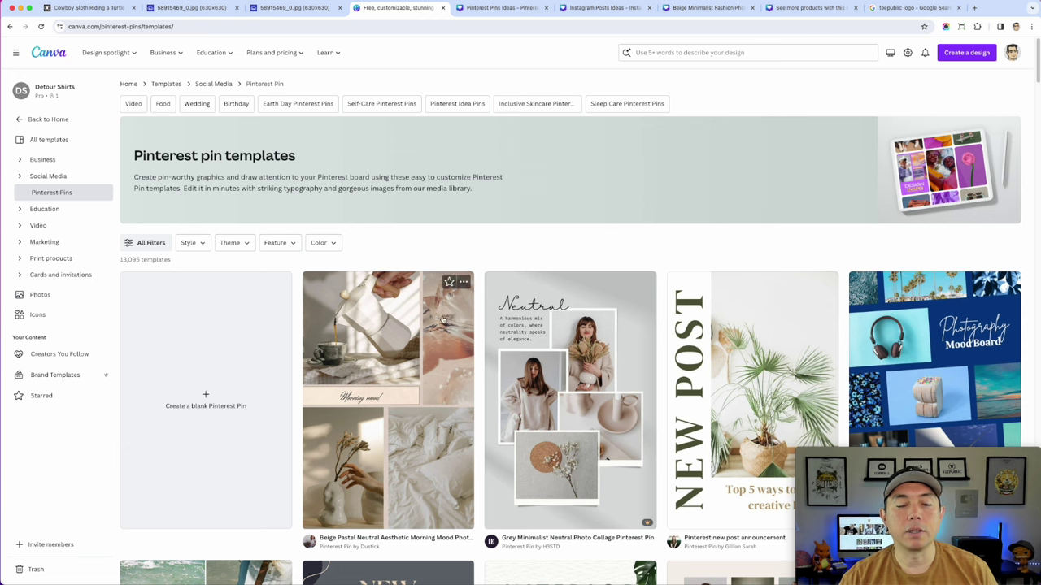
pyautogui.scroll(-1, 468, 296)
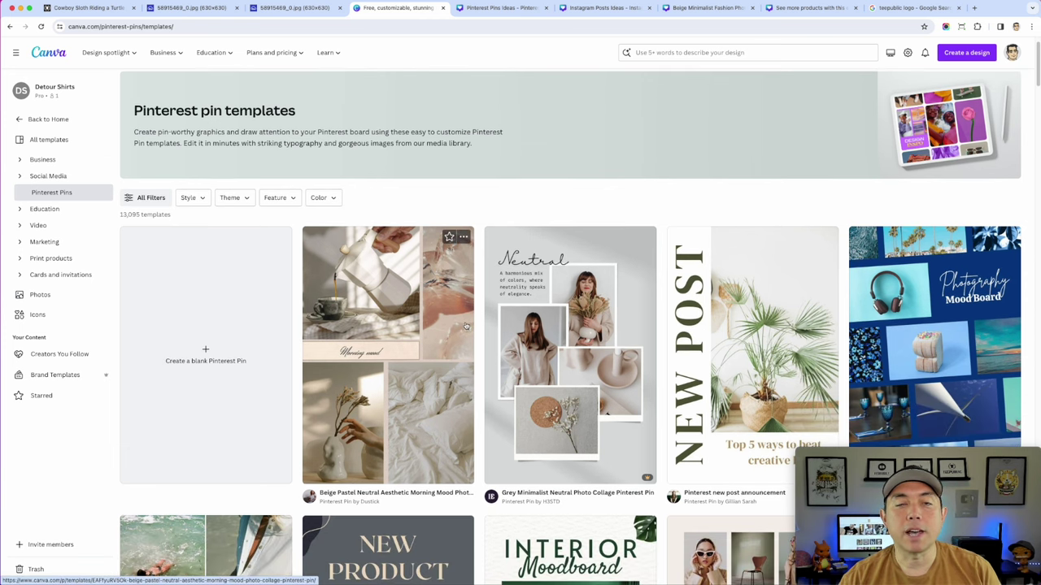
pyautogui.scroll(-5, 569, 341)
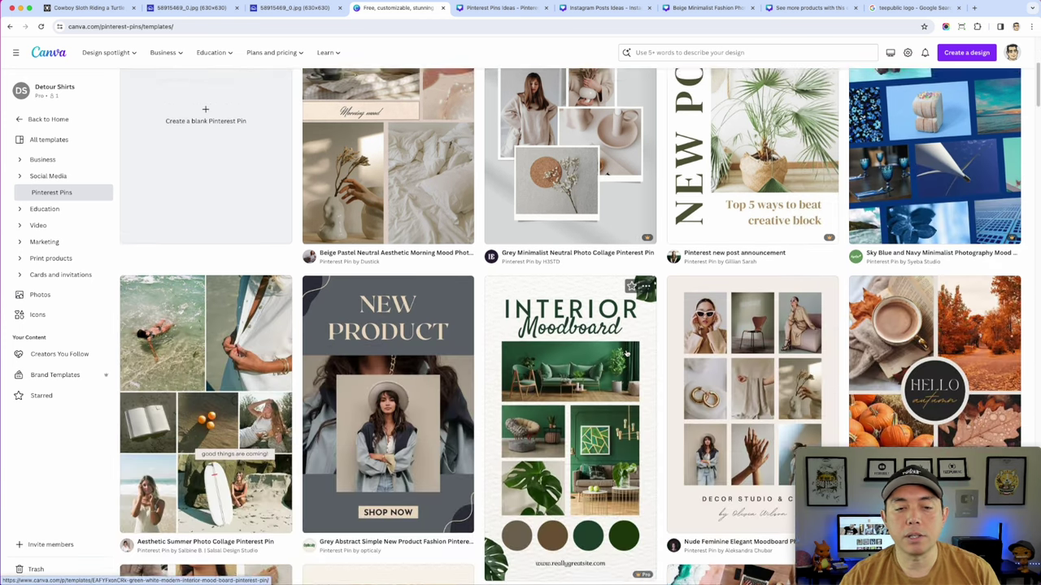
pyautogui.scroll(-5, 627, 352)
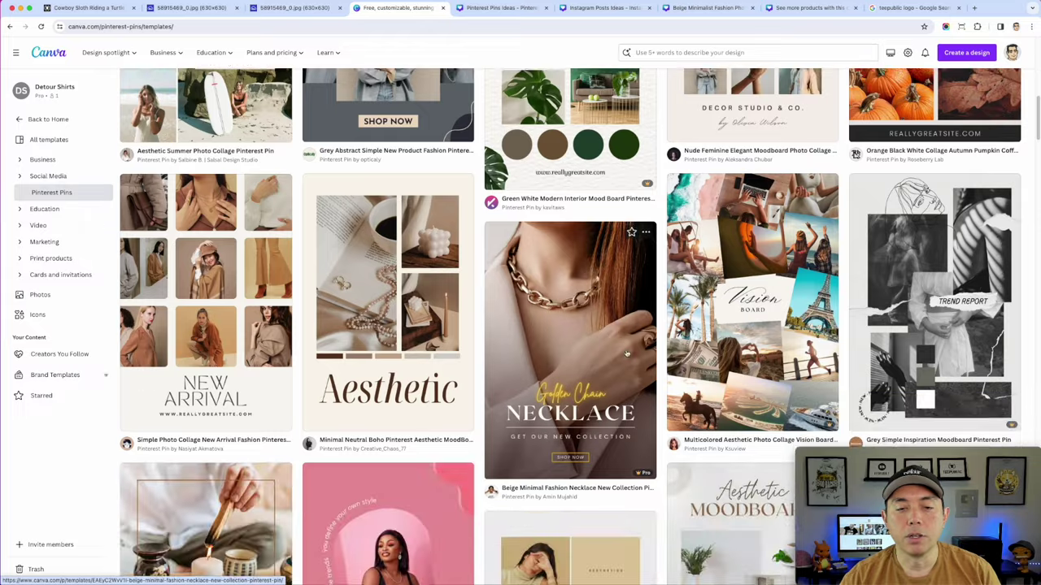
# - Switch to the Pinterest Pins Ideas design and fill page 1's large frame with the red T-shirt image, replacing it with the black phone case
pyautogui.scroll(1, 627, 351)
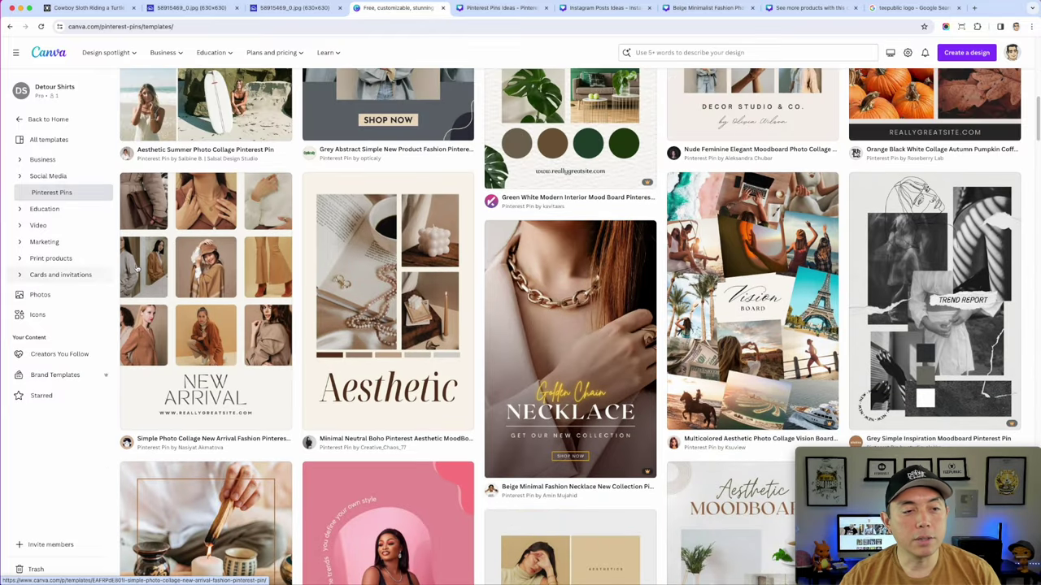
pyautogui.scroll(-1, 488, 211)
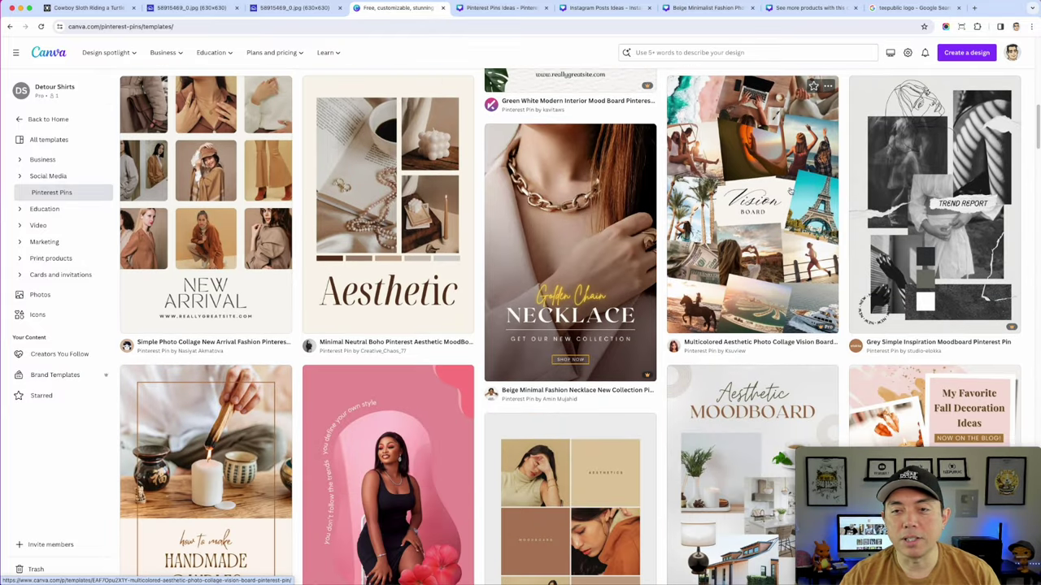
pyautogui.scroll(-4, 572, 334)
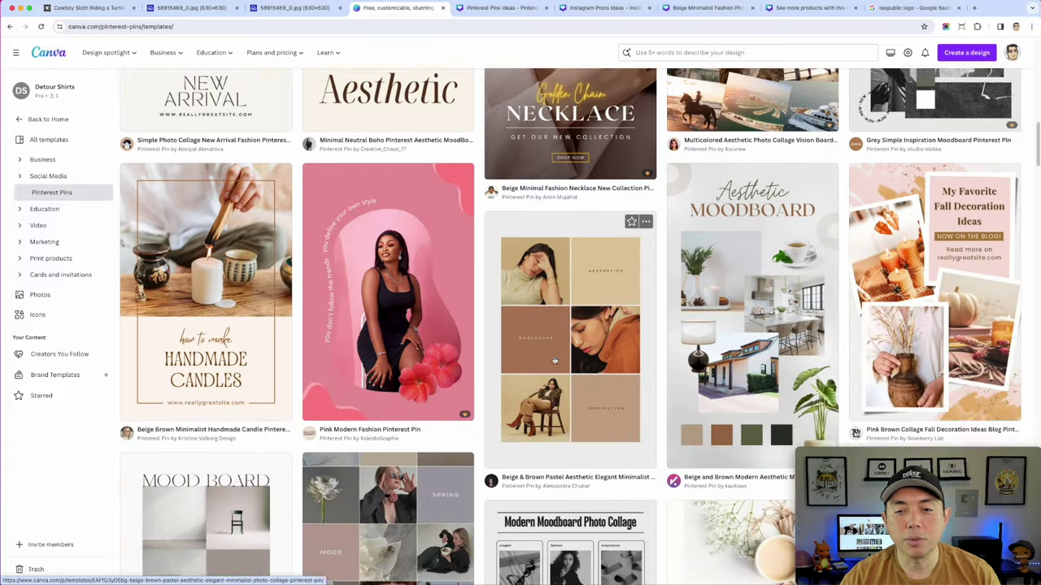
pyautogui.scroll(4, 572, 333)
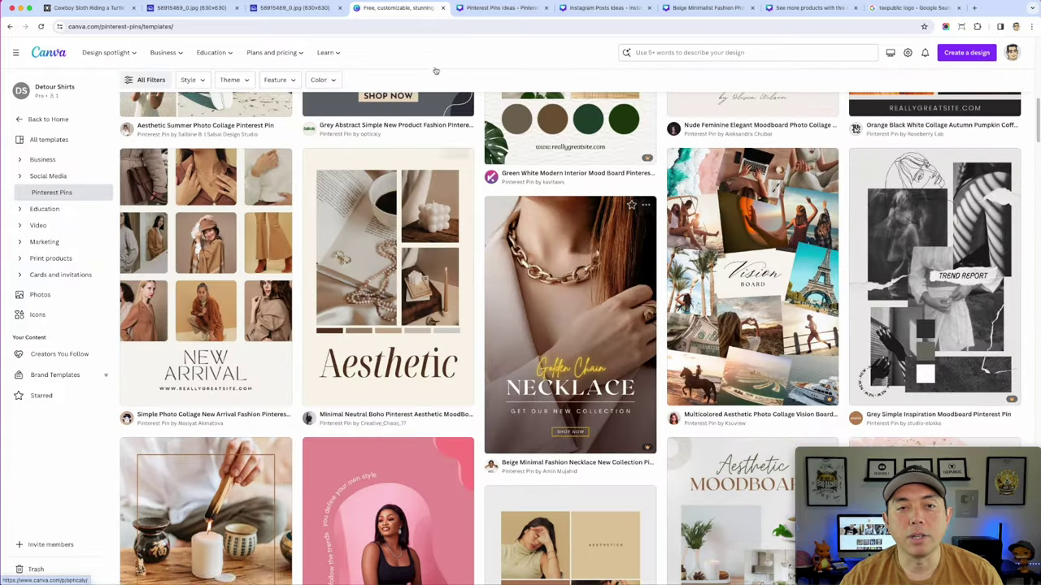
pyautogui.click(500, 8)
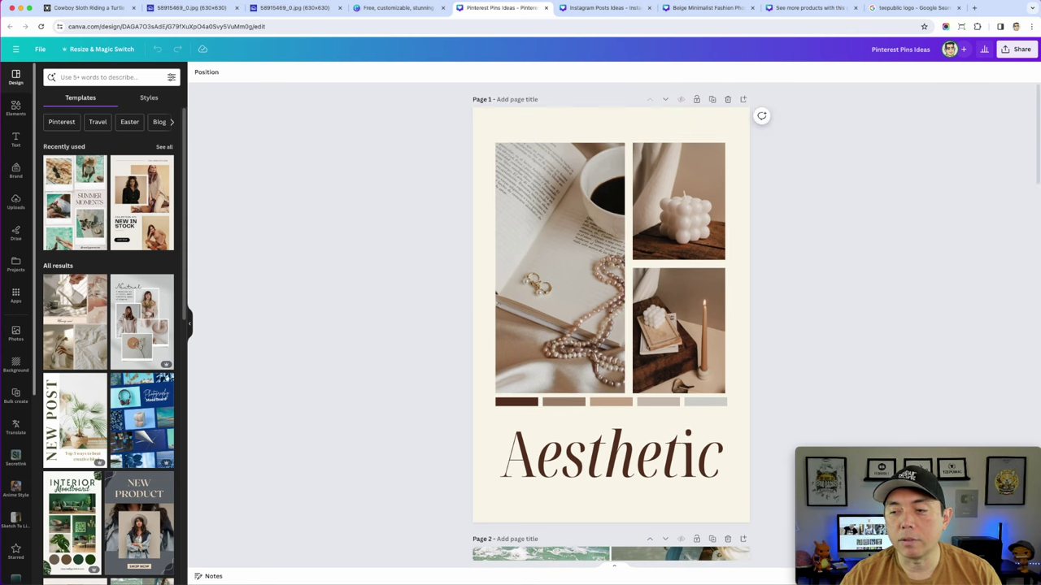
pyautogui.moveTo(615, 260); pyautogui.dragTo(562, 239)
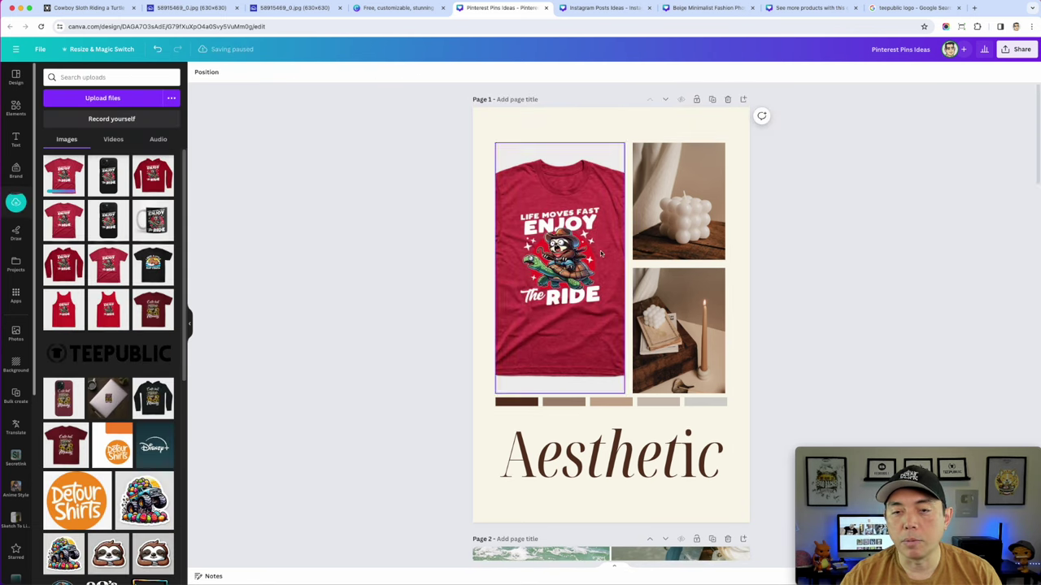
pyautogui.moveTo(616, 260); pyautogui.dragTo(581, 270)
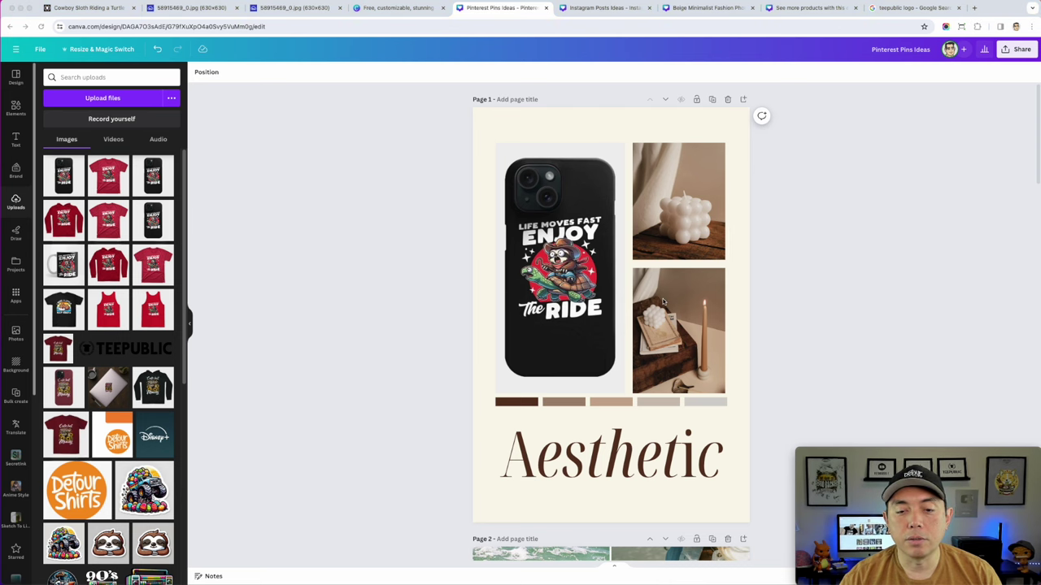
# - Replace the three travel photos on page 3 with the navy, purple and red "Enjoy the Ride" T-shirt images
pyautogui.scroll(-5, 663, 301)
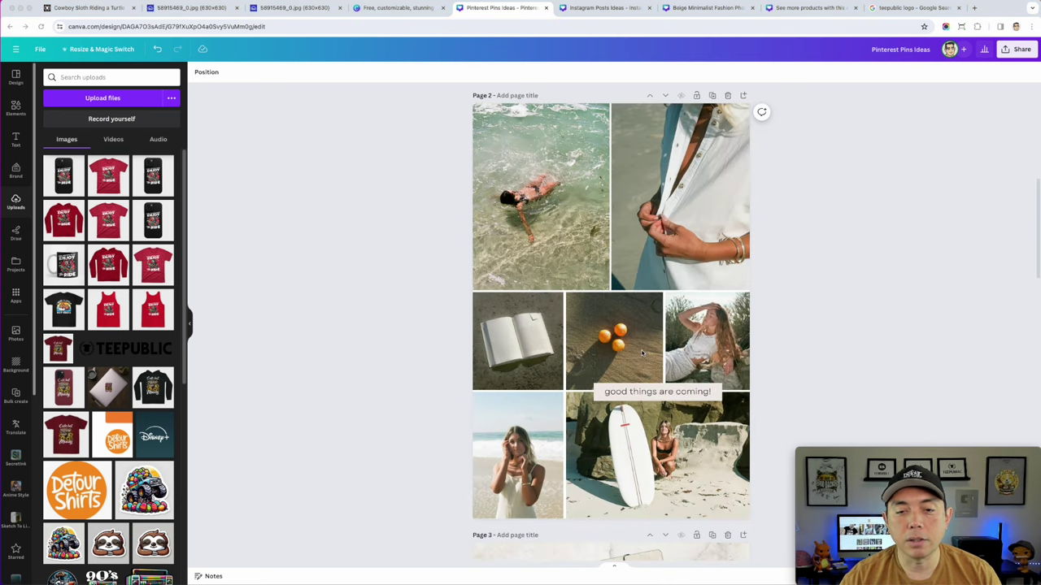
pyautogui.scroll(-6, 591, 255)
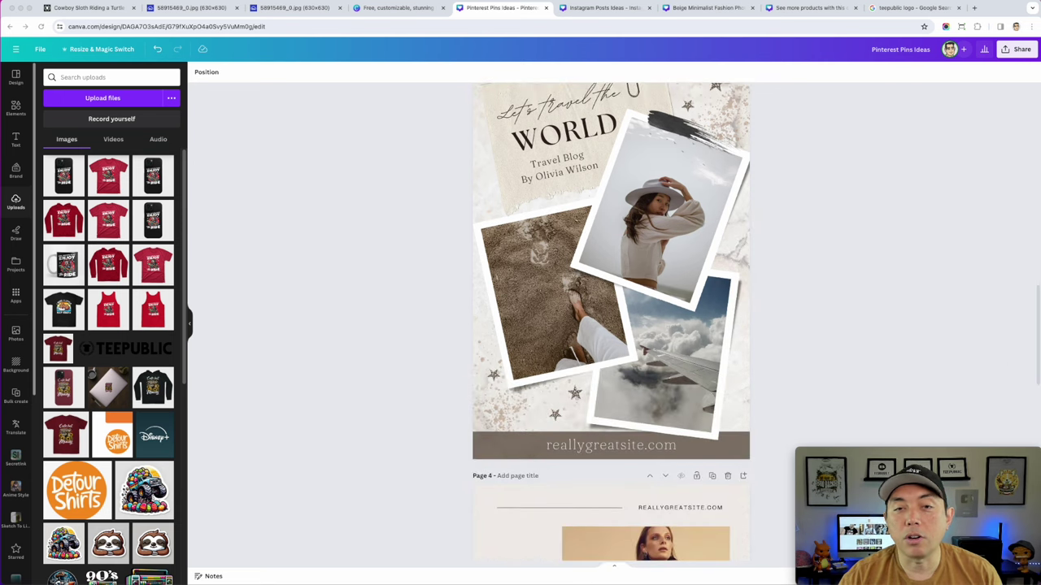
pyautogui.moveTo(715, 195); pyautogui.dragTo(642, 219)
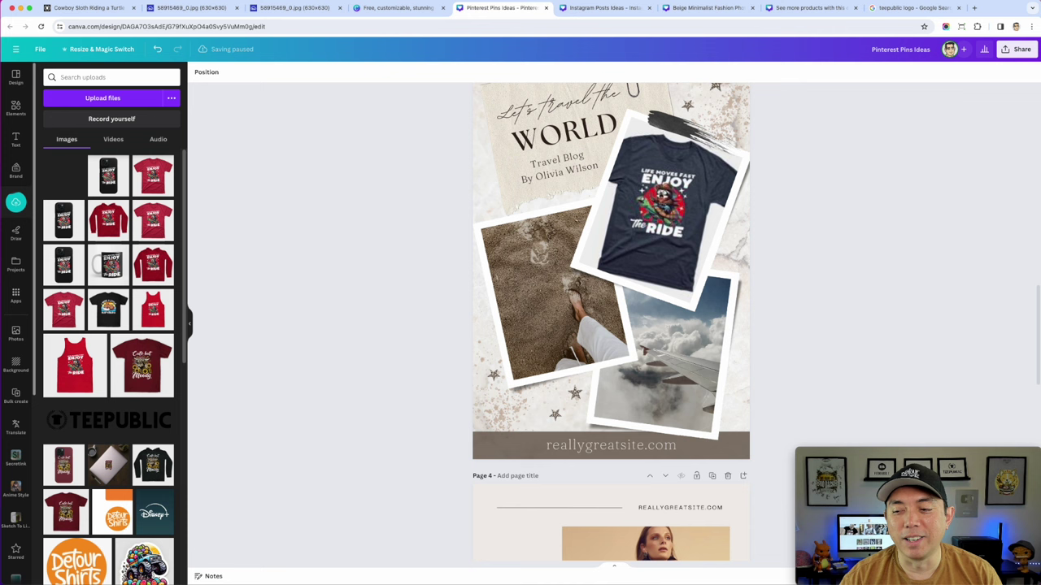
pyautogui.moveTo(1040, 381); pyautogui.dragTo(566, 311)
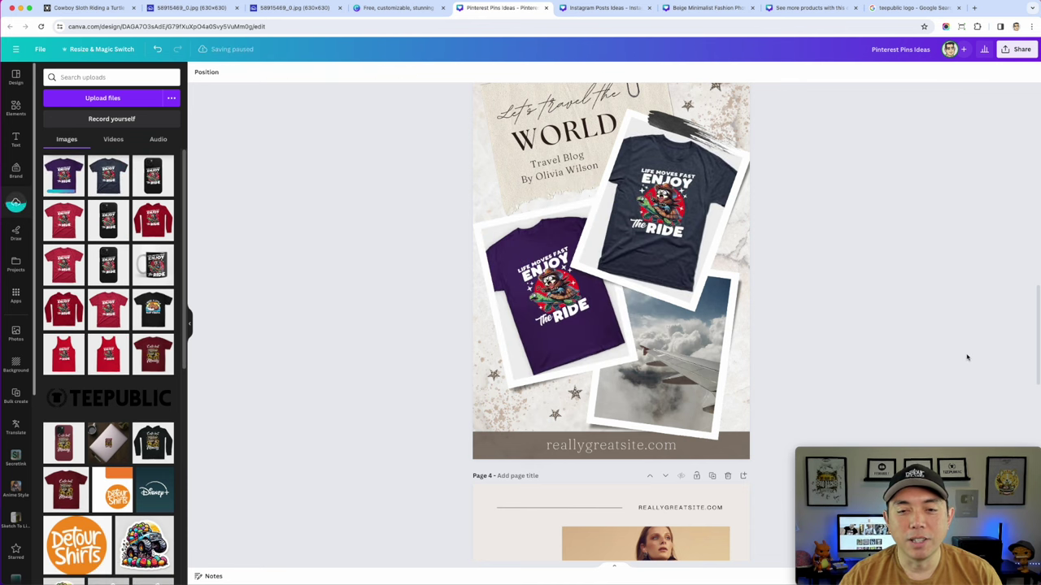
pyautogui.moveTo(1040, 357); pyautogui.dragTo(698, 359)
pyautogui.moveTo(625, 281); pyautogui.dragTo(670, 370)
# - Tilt the red T-shirt's frame slightly and rotate the image inside it to 10 degrees
pyautogui.click(700, 358)
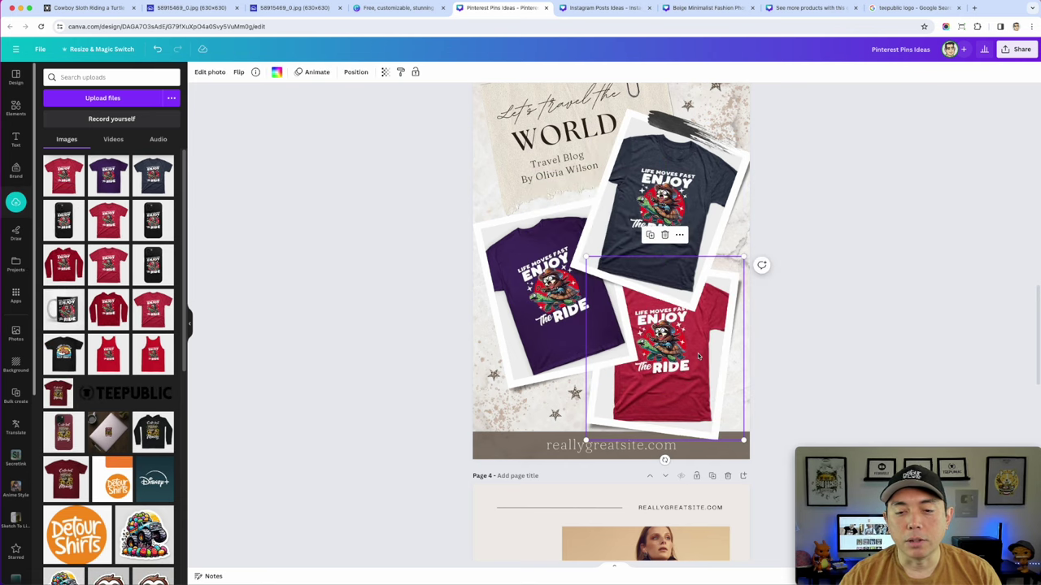
pyautogui.moveTo(665, 460); pyautogui.dragTo(660, 460)
pyautogui.doubleClick(689, 381)
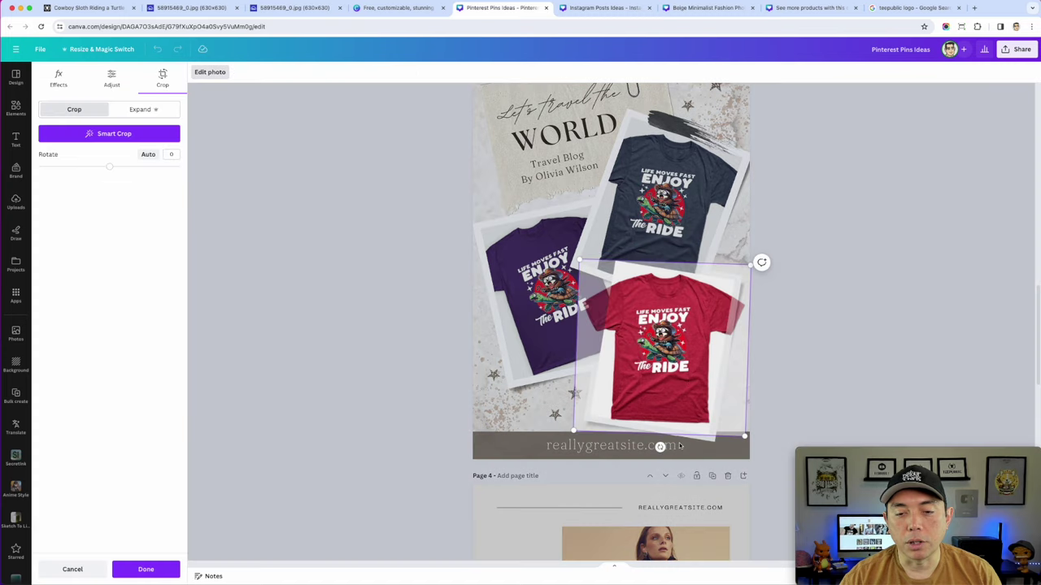
pyautogui.moveTo(659, 448); pyautogui.dragTo(639, 453)
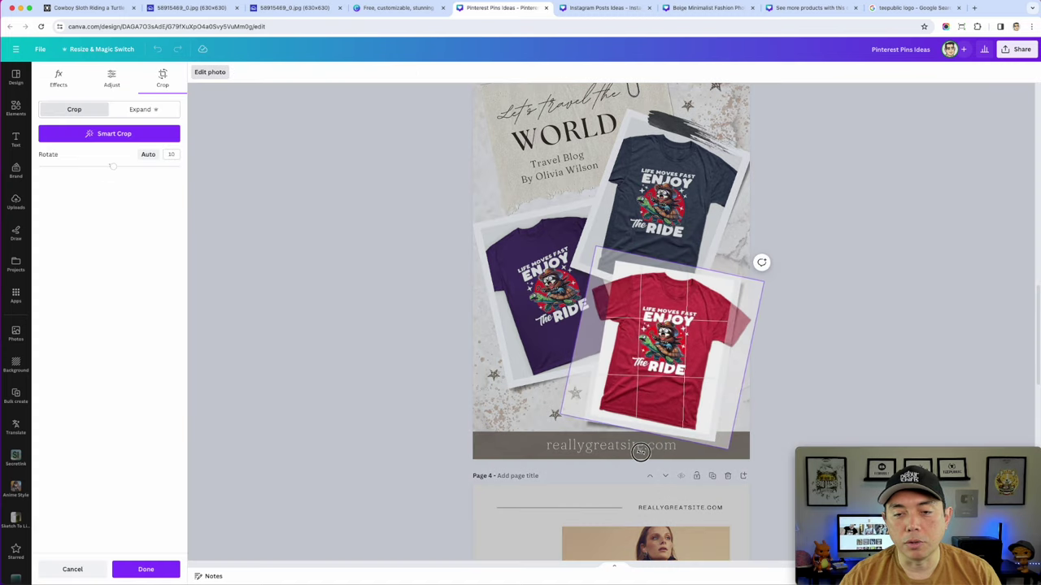
pyautogui.click(796, 355)
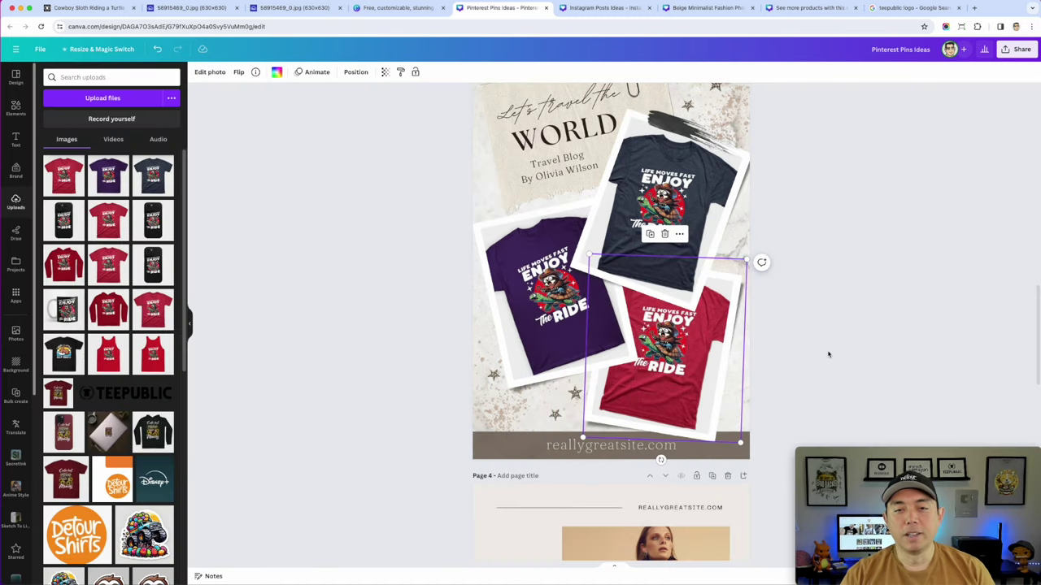
# - Rotate the navy T-shirt image inside its frame on page 3 to 9.5 degrees and apply the crop
pyautogui.scroll(3, 828, 354)
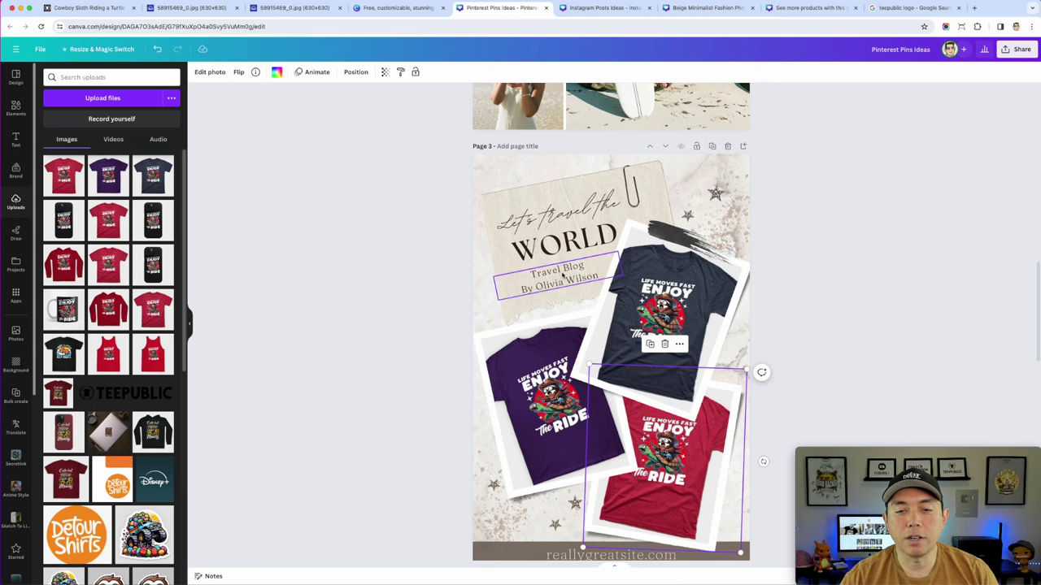
pyautogui.scroll(-3, 814, 367)
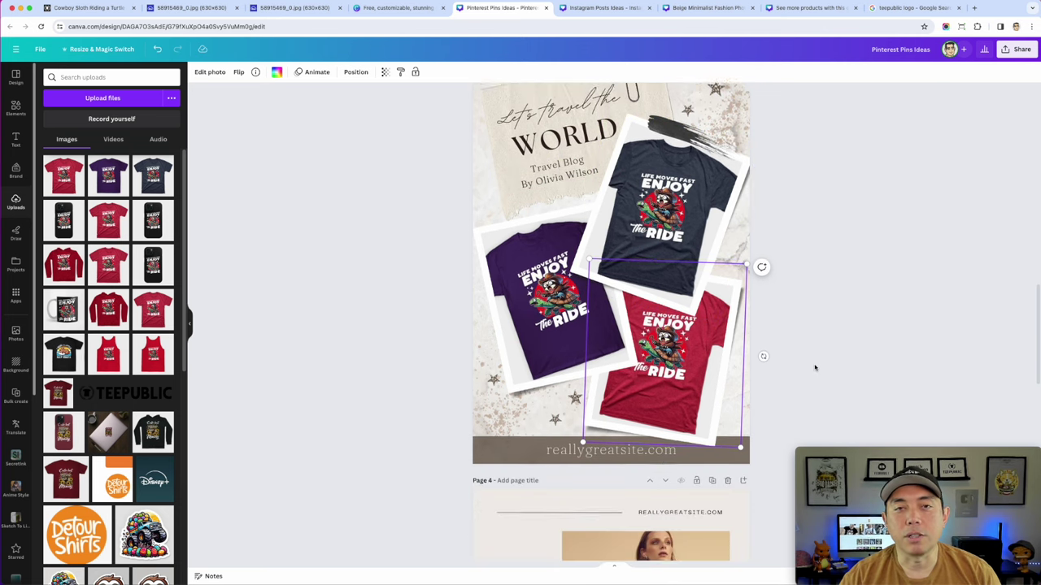
pyautogui.doubleClick(666, 265)
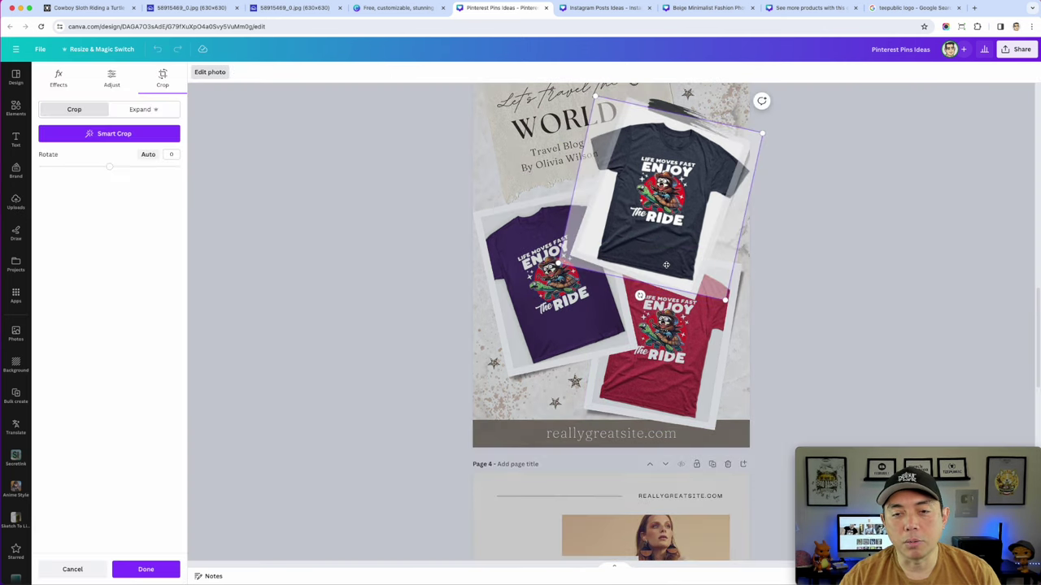
pyautogui.moveTo(639, 296); pyautogui.dragTo(623, 290)
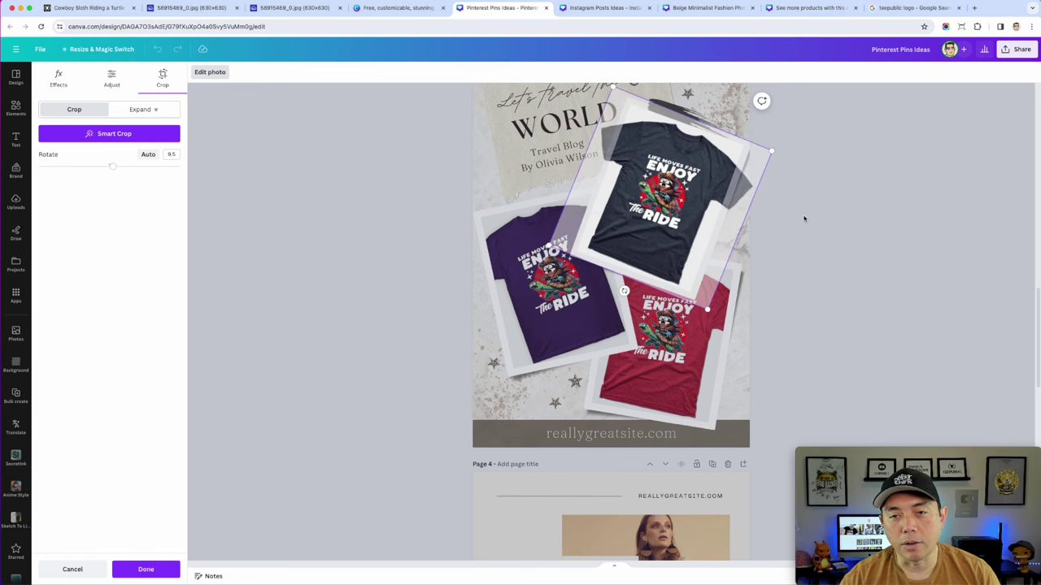
pyautogui.press('Return')
pyautogui.click(877, 313)
# - Look through the New in Stock and Summer Moments layouts on pages 4 and 5, and return toward page 1
pyautogui.scroll(-5, 850, 321)
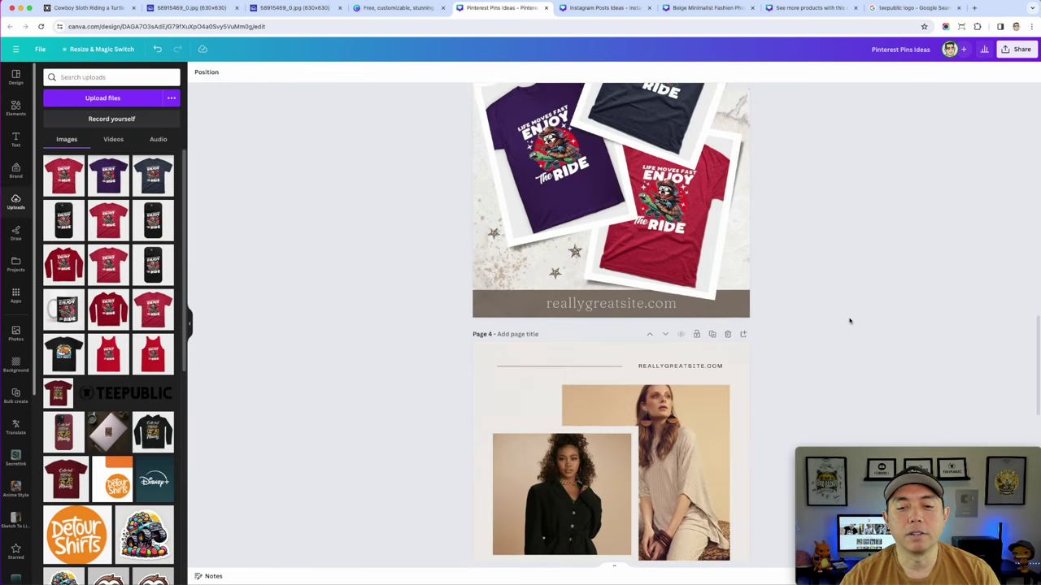
pyautogui.scroll(-2, 850, 321)
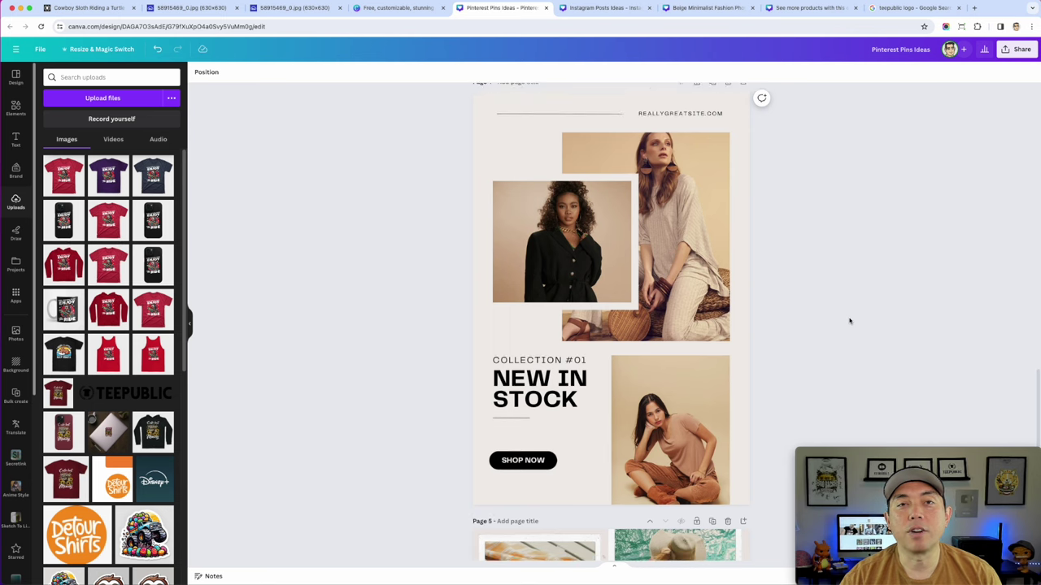
pyautogui.scroll(-5, 850, 321)
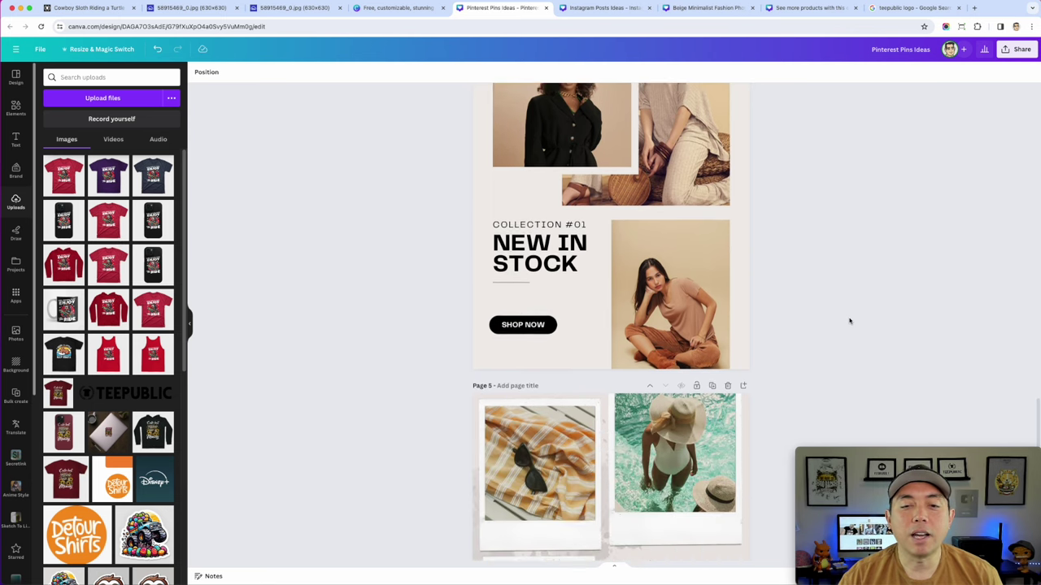
pyautogui.scroll(-1, 850, 322)
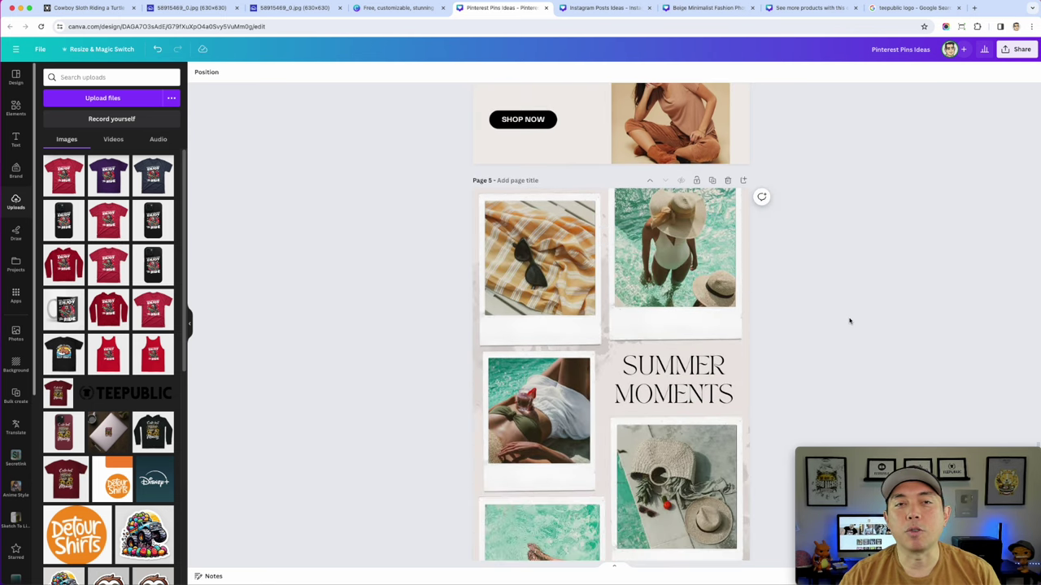
pyautogui.scroll(-2, 850, 322)
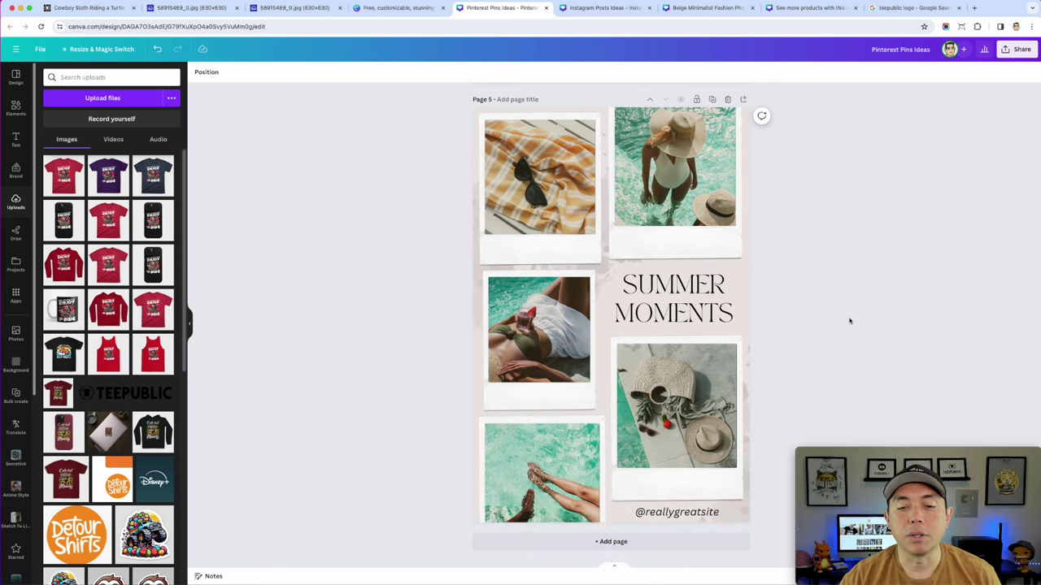
pyautogui.scroll(20, 853, 319)
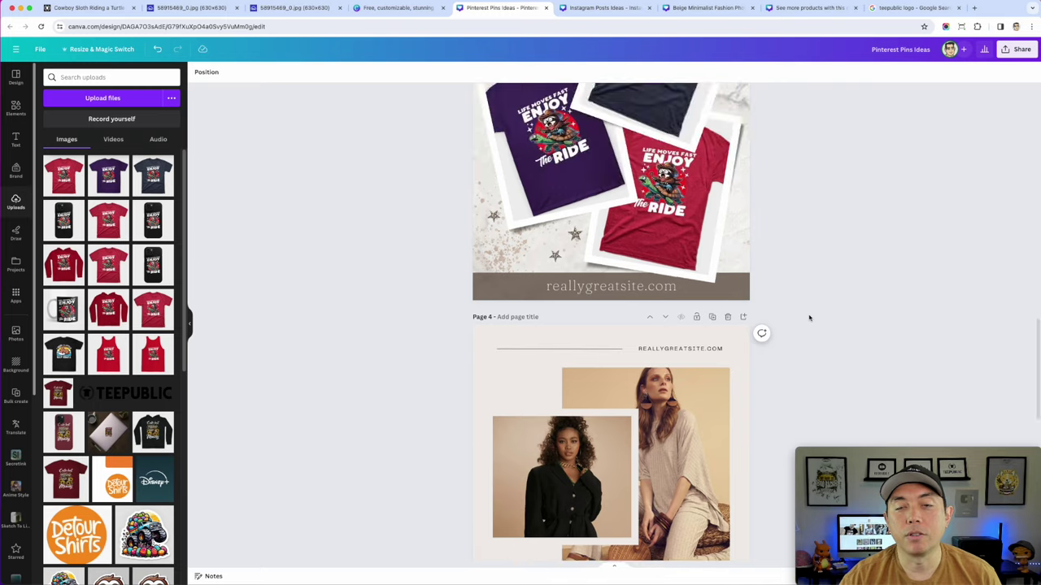
pyautogui.scroll(15, 809, 318)
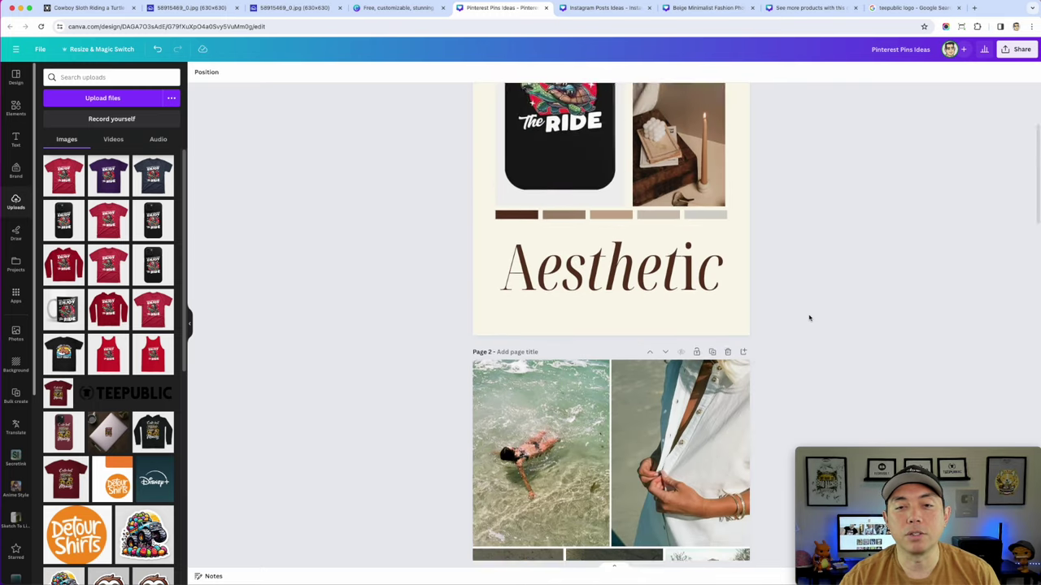